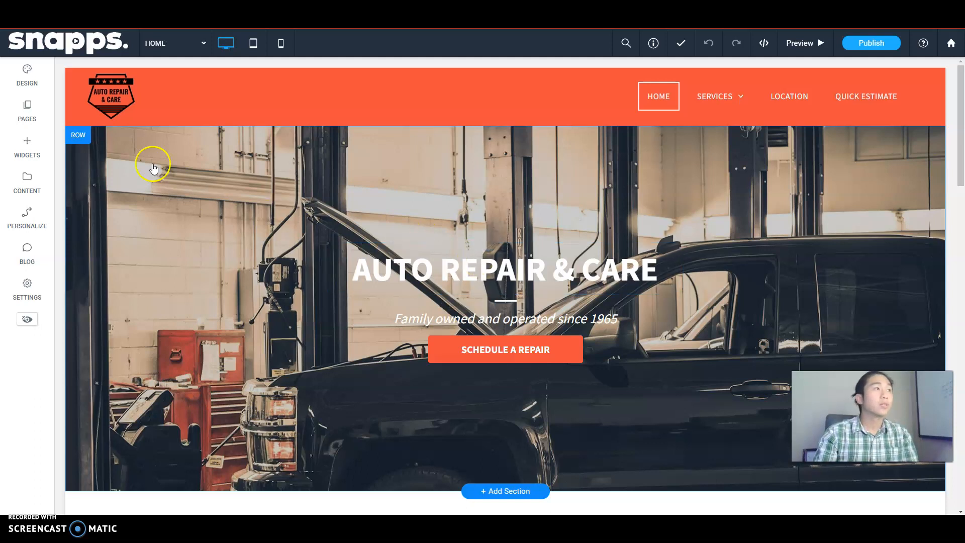
Open the global text design settings and review the paragraph and H1 title style options
click(27, 80)
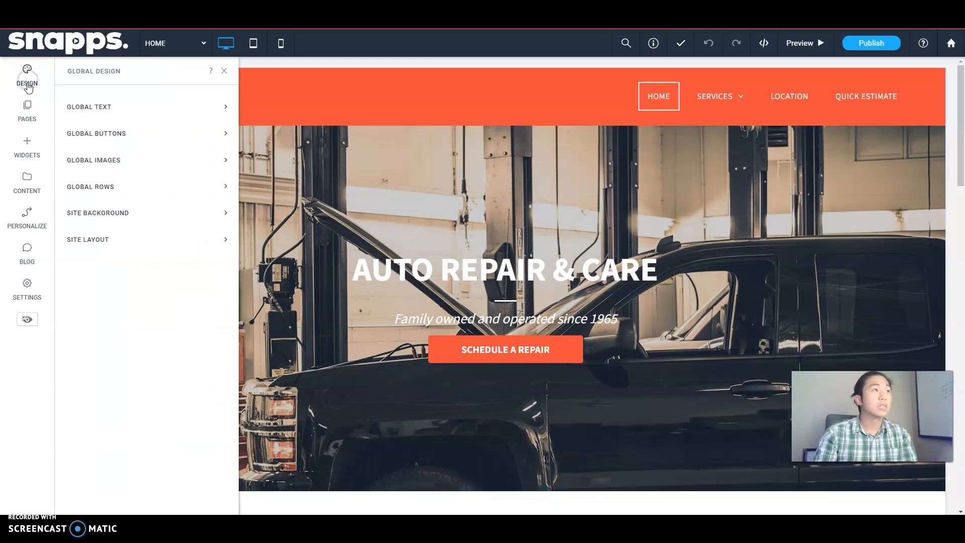
click(98, 109)
scroll(130, 257, down, 2)
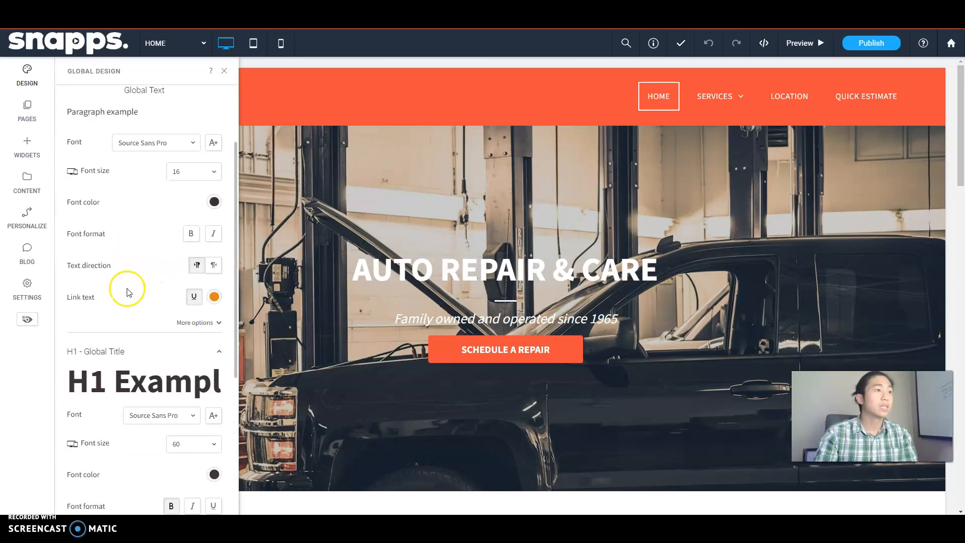
scroll(96, 221, up, 2)
scroll(121, 286, down, 4)
scroll(136, 352, down, 3)
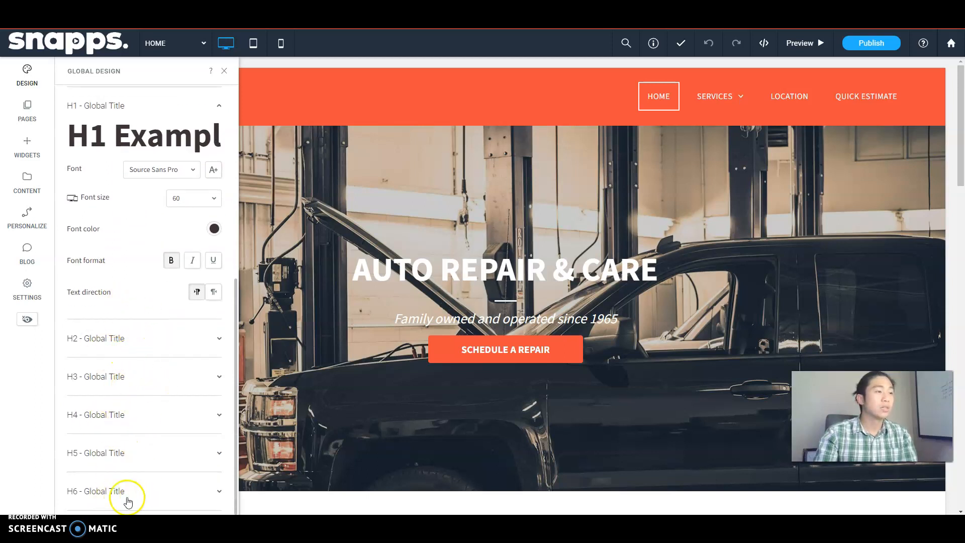
Examine the H2 global title's font options and return to the list of global design settings
click(125, 346)
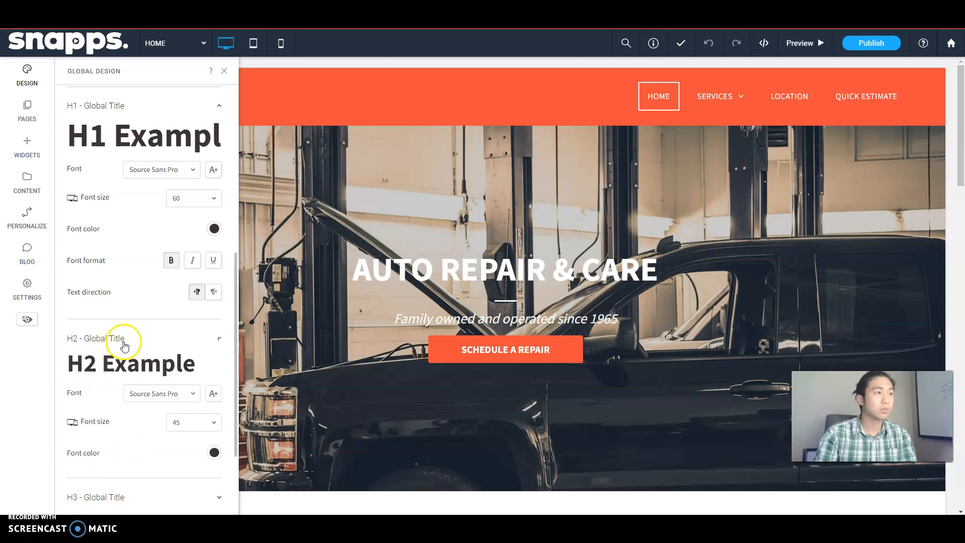
scroll(141, 357, down, 3)
click(152, 253)
click(223, 262)
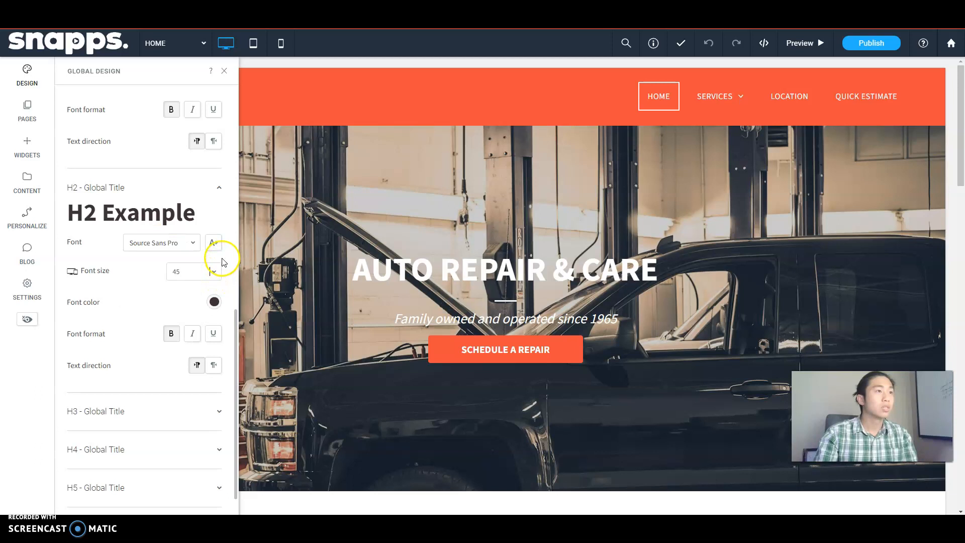
scroll(150, 355, up, 1)
scroll(150, 302, up, 10)
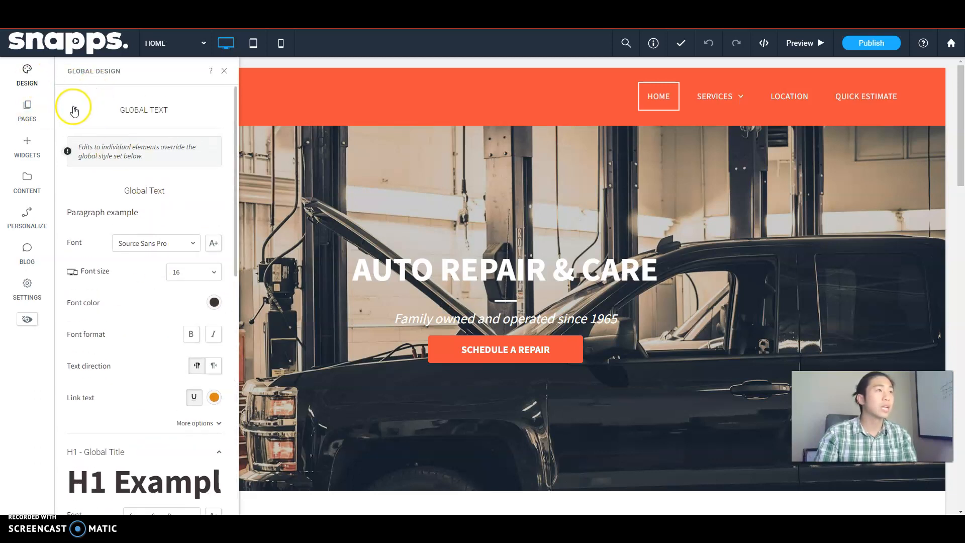
click(74, 111)
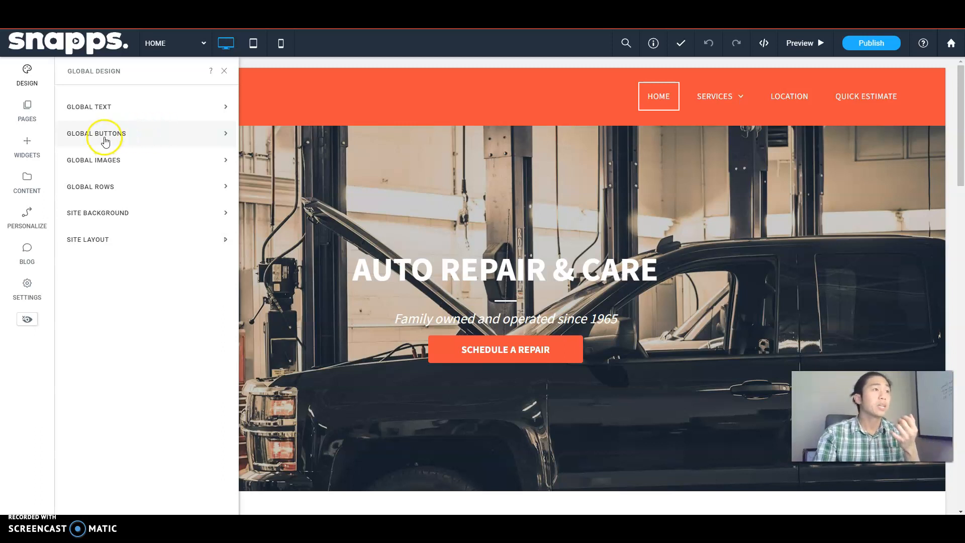
Look through the global button style settings and the global image style settings
click(198, 139)
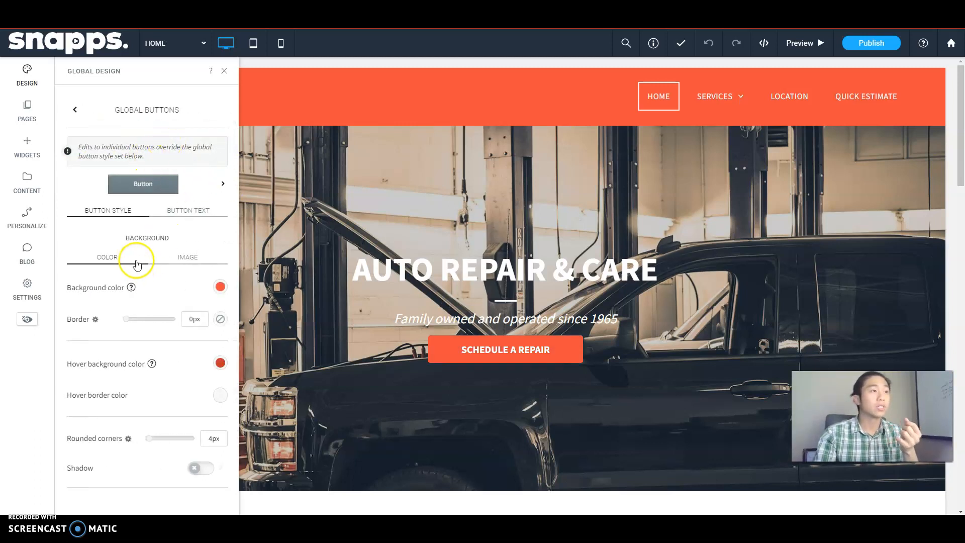
click(74, 110)
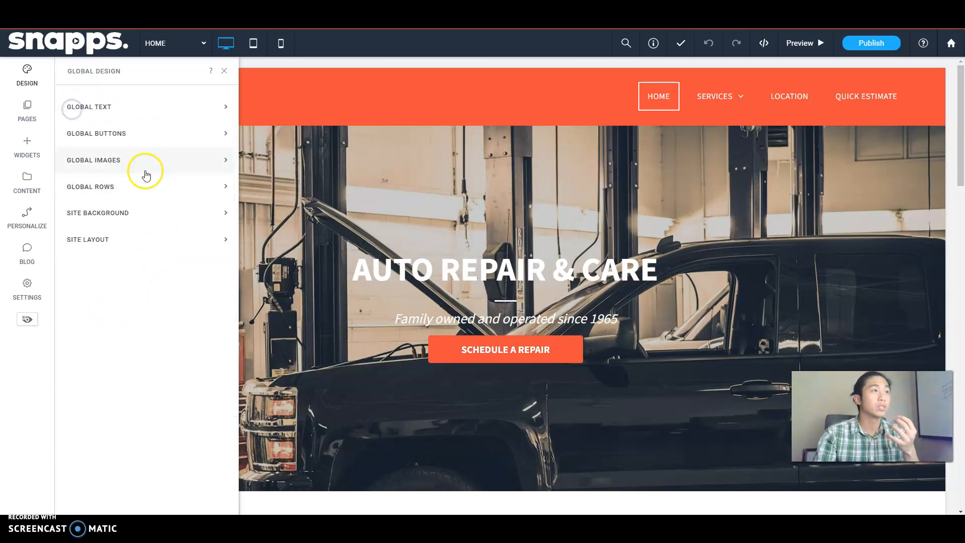
click(133, 166)
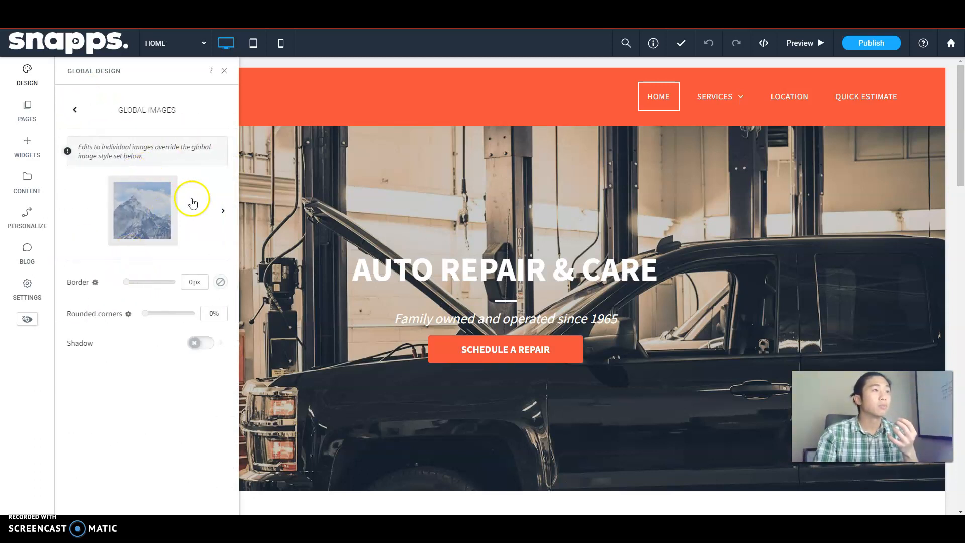
click(75, 109)
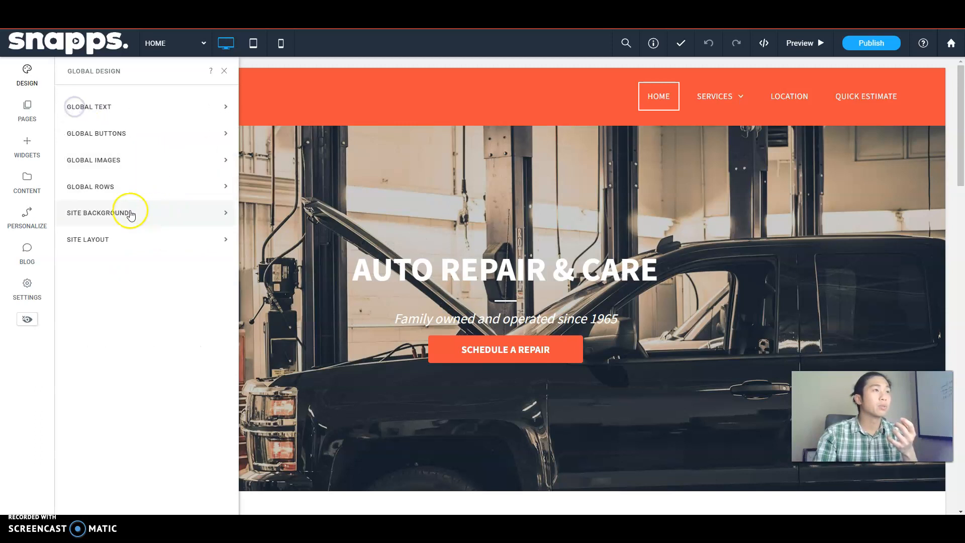
Open the global row settings and examine the background and default row spacing options
click(134, 189)
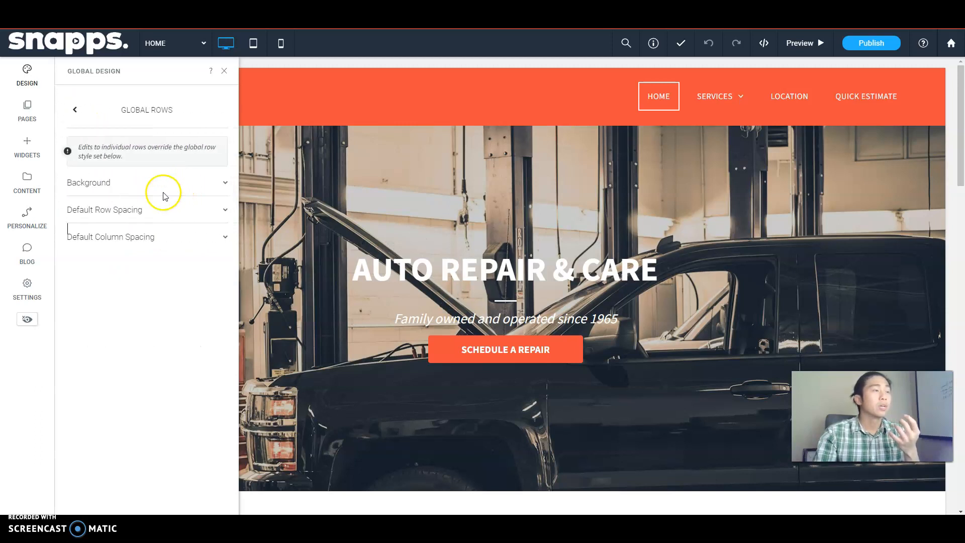
click(102, 187)
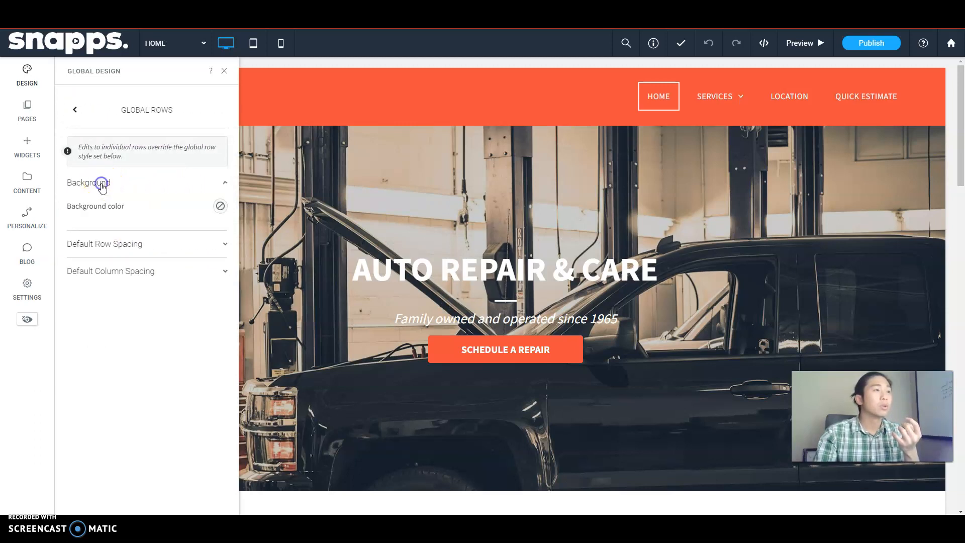
click(106, 186)
click(115, 185)
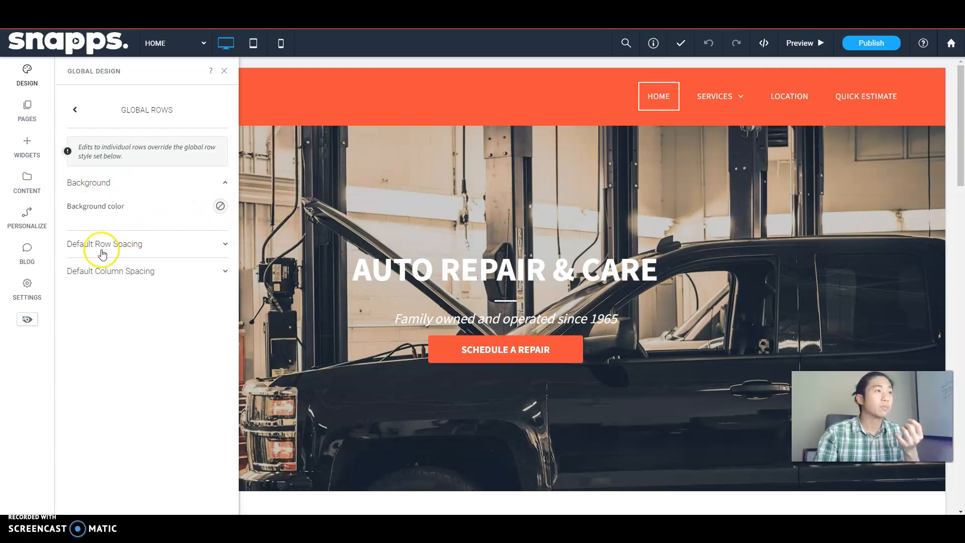
click(122, 251)
click(141, 329)
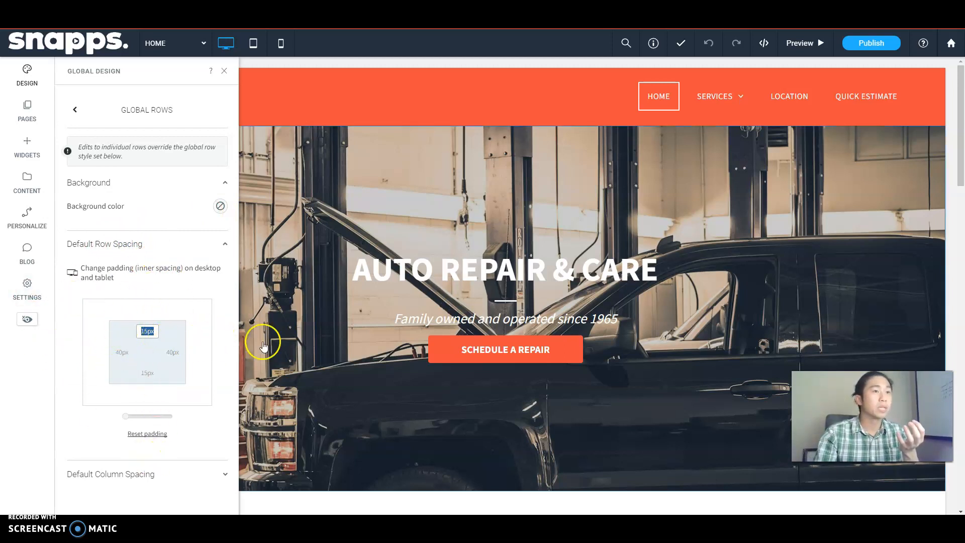
Examine the default column spacing and the individual padding fields of the default row spacing
click(123, 484)
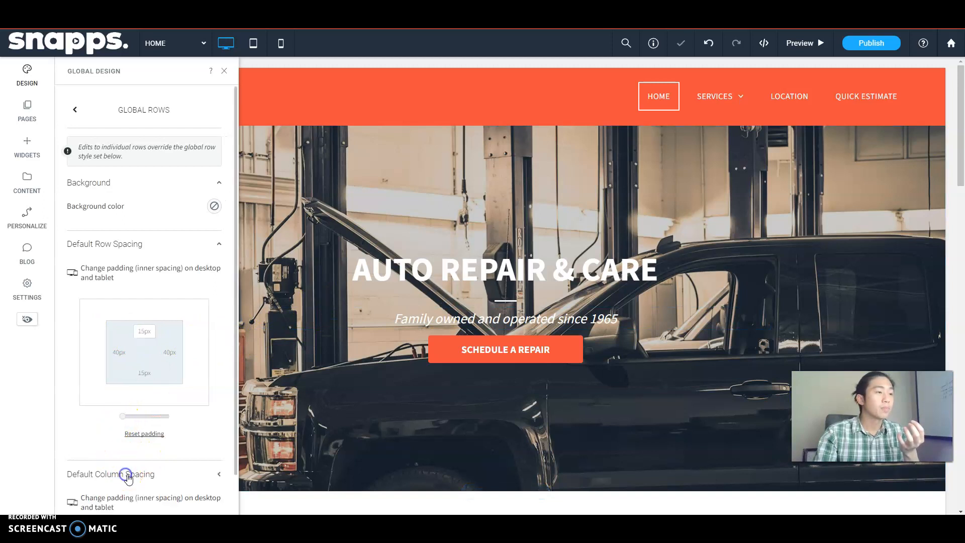
scroll(151, 453, down, 3)
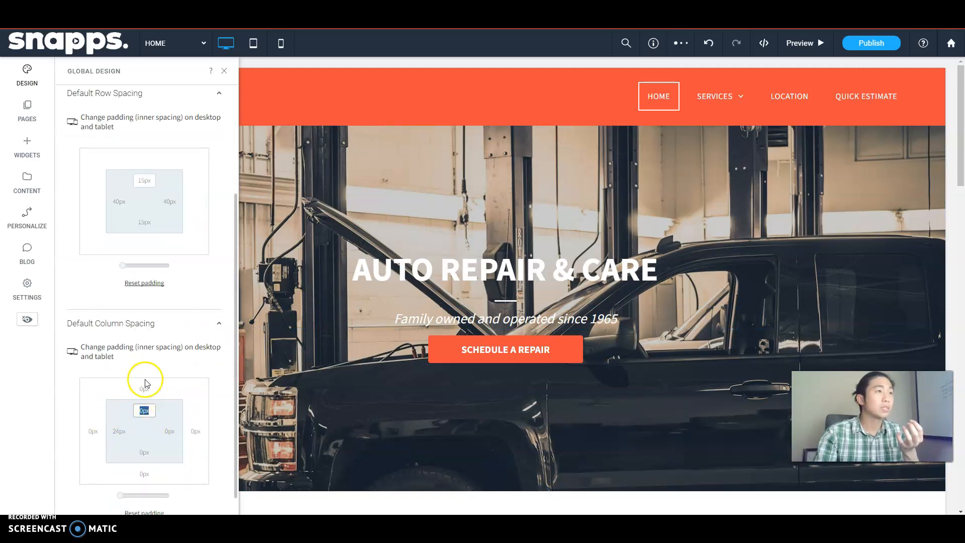
scroll(112, 323, up, 1)
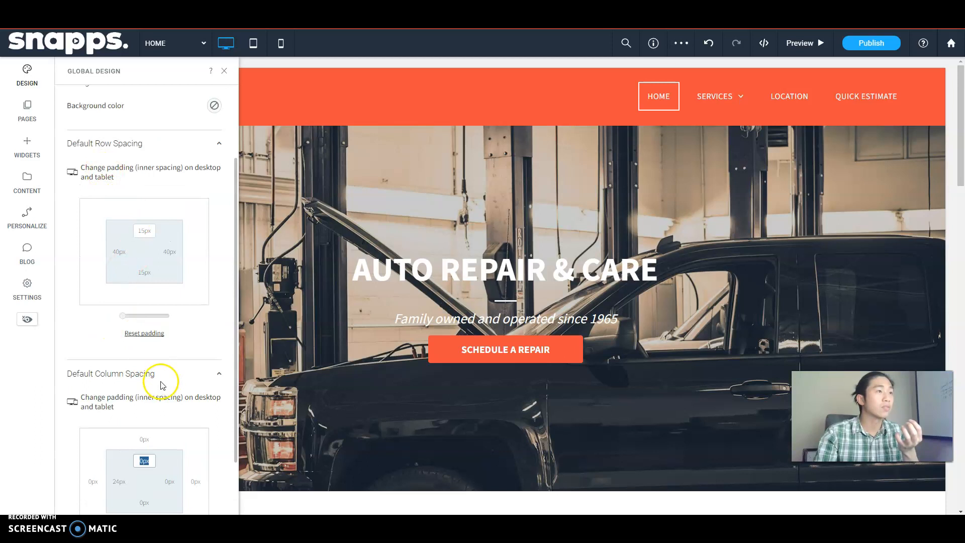
scroll(166, 375, down, 1)
click(115, 206)
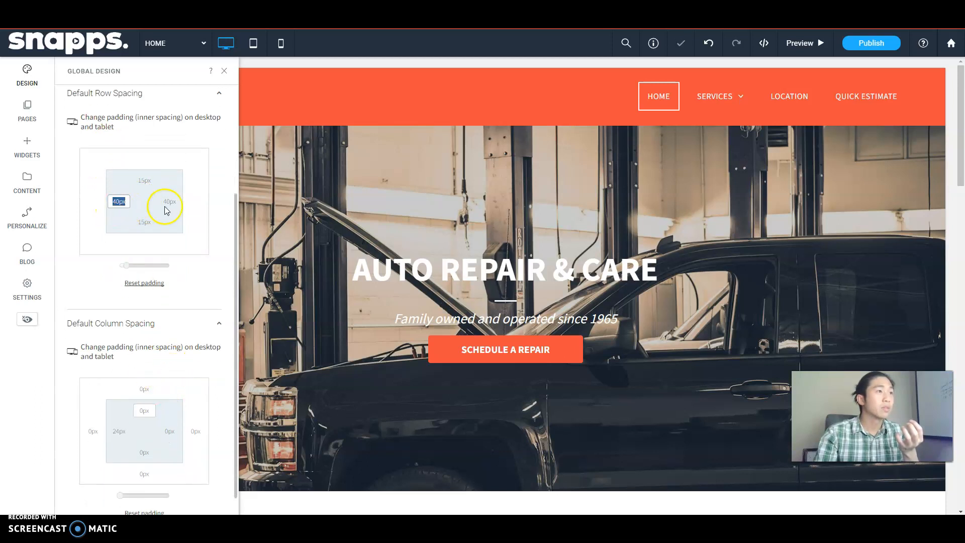
click(149, 223)
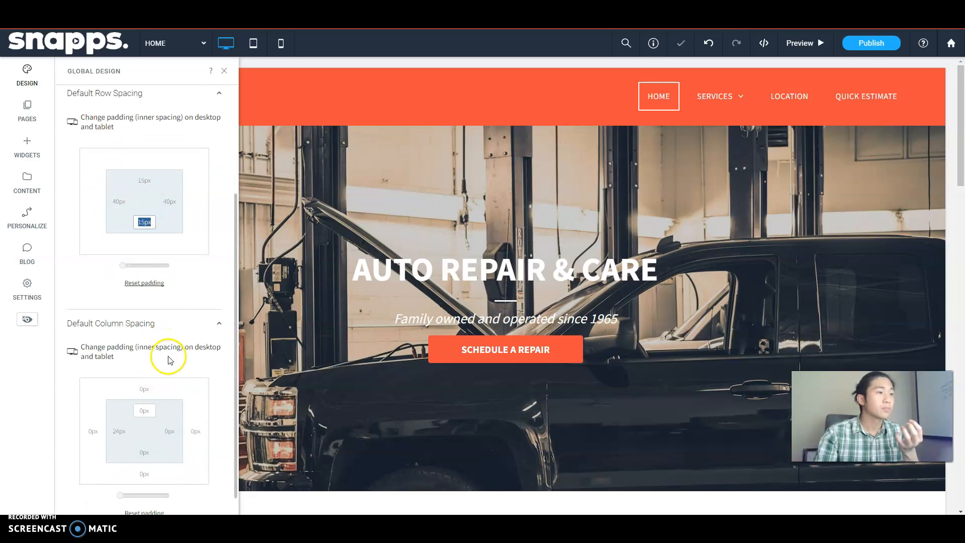
click(143, 344)
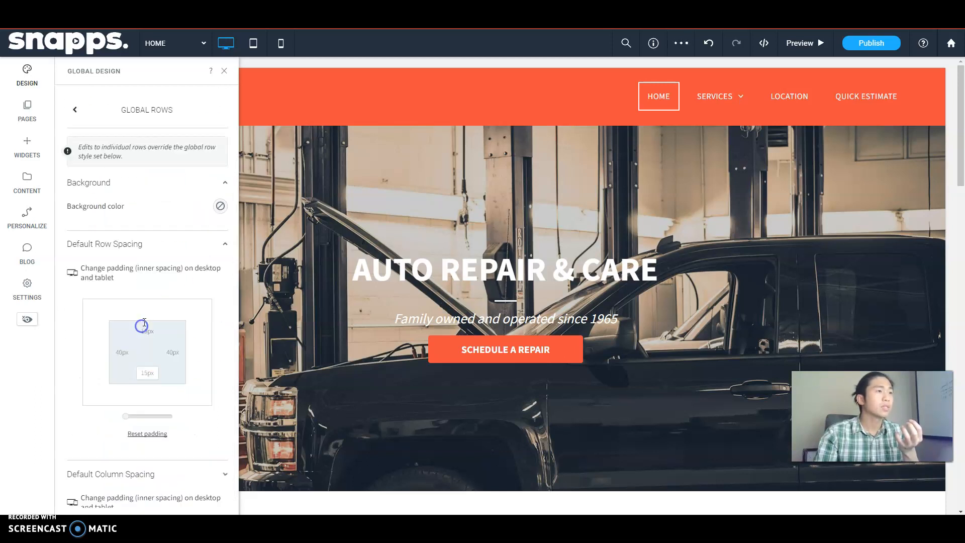
Collapse the global row sections and close the global design settings
click(157, 245)
click(168, 183)
click(75, 110)
click(111, 146)
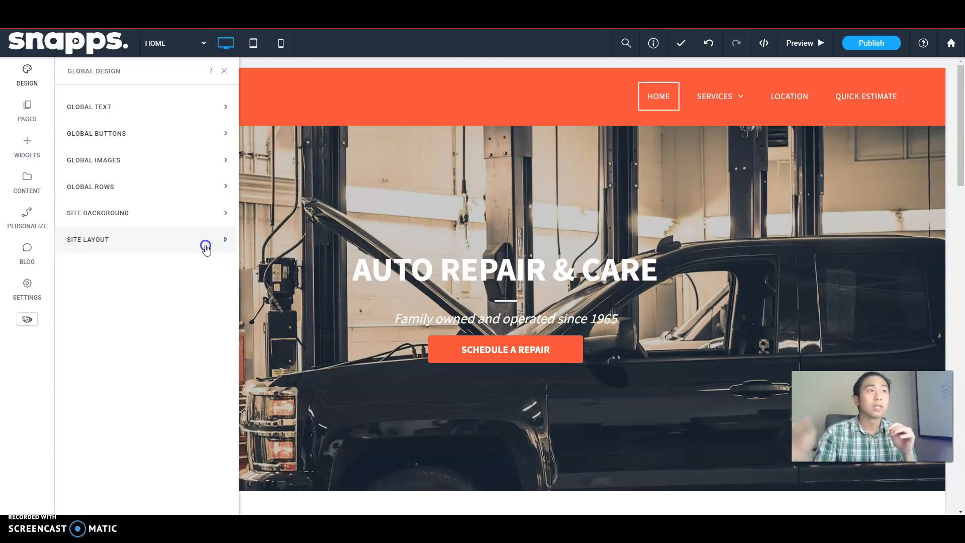
click(224, 70)
Find the What We Do section on the home page and open its paragraph for text editing
scroll(407, 213, down, 3)
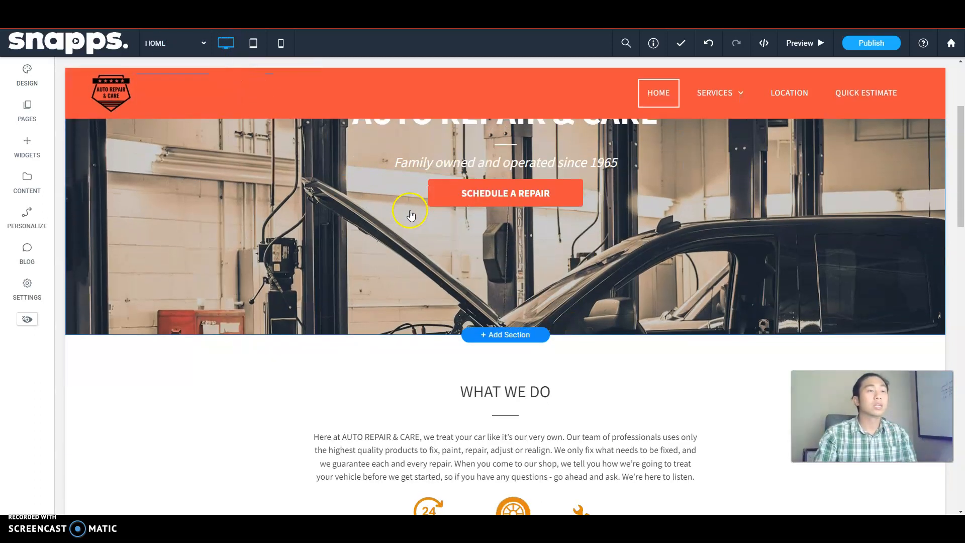
scroll(408, 213, down, 3)
scroll(388, 309, down, 3)
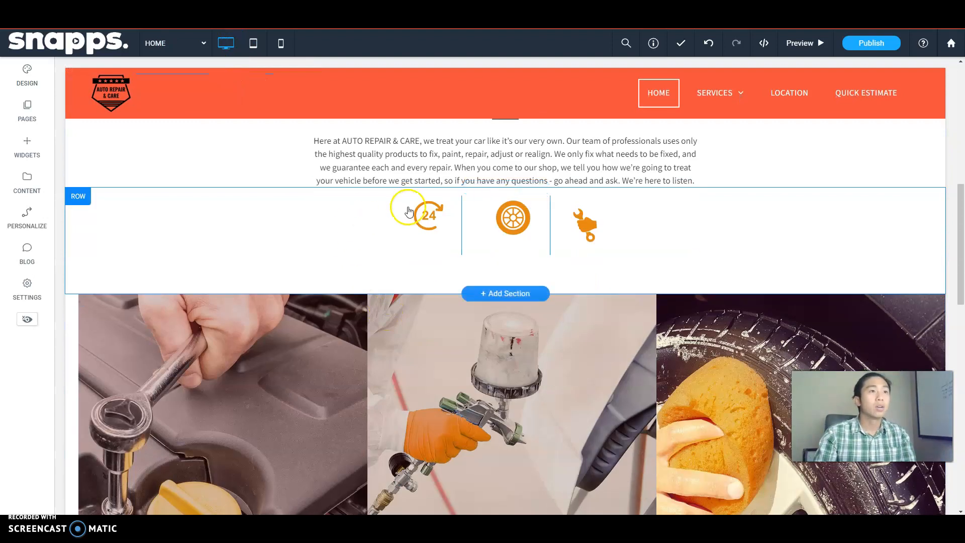
scroll(408, 208, up, 2)
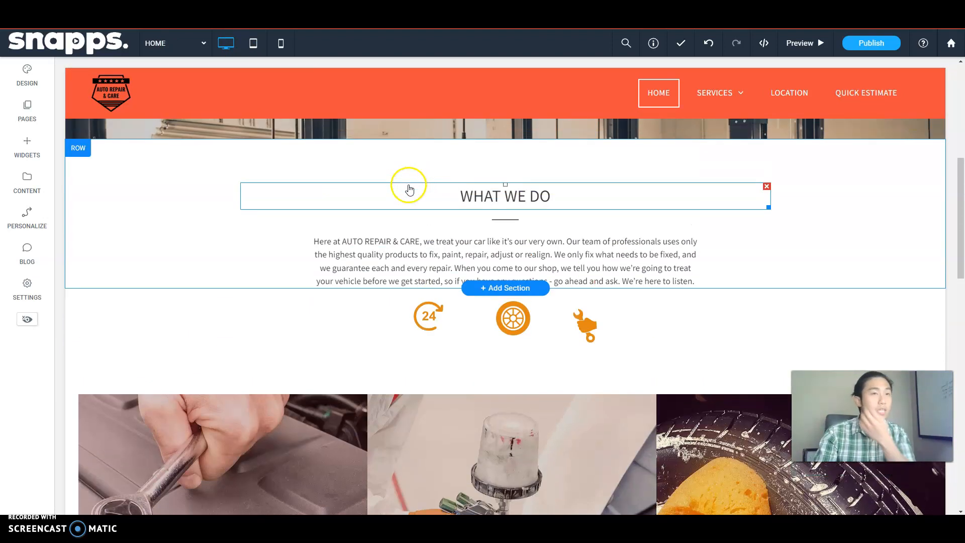
click(478, 245)
click(403, 265)
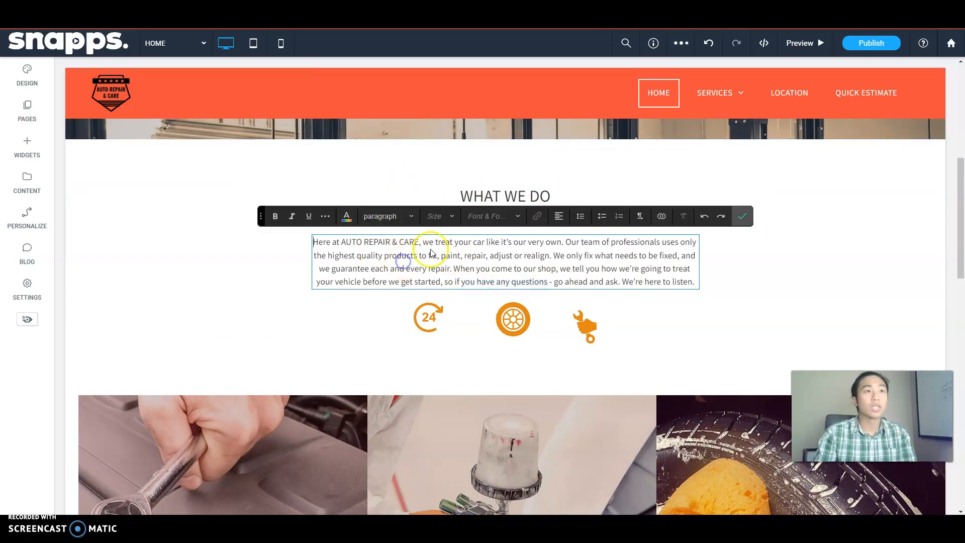
Open the About section's paragraph for text editing, then finish editing without altering the text
scroll(409, 278, down, 10)
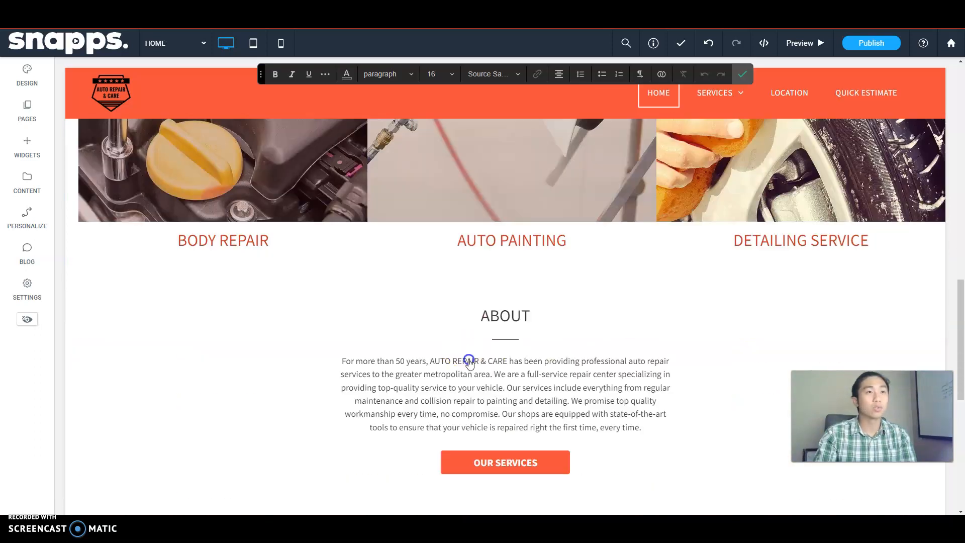
click(469, 362)
click(472, 360)
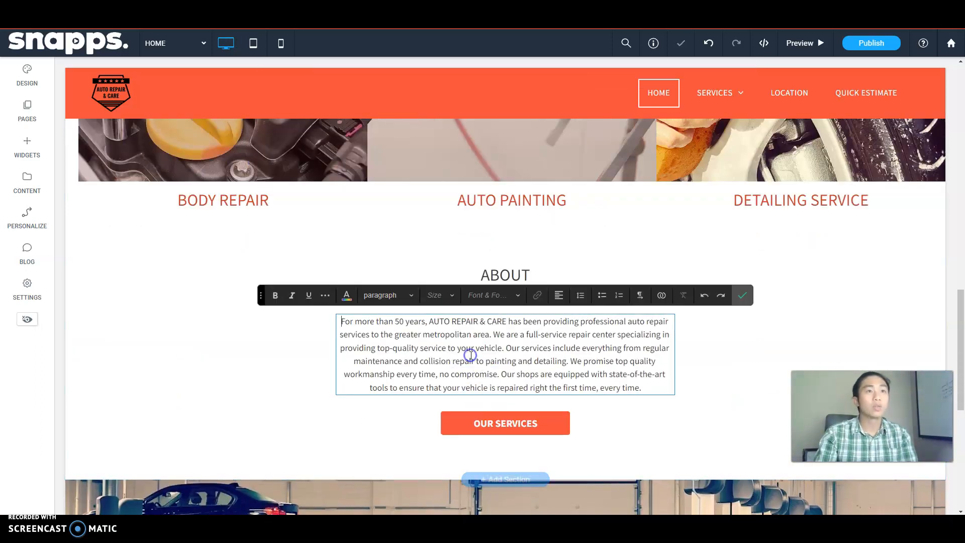
click(744, 297)
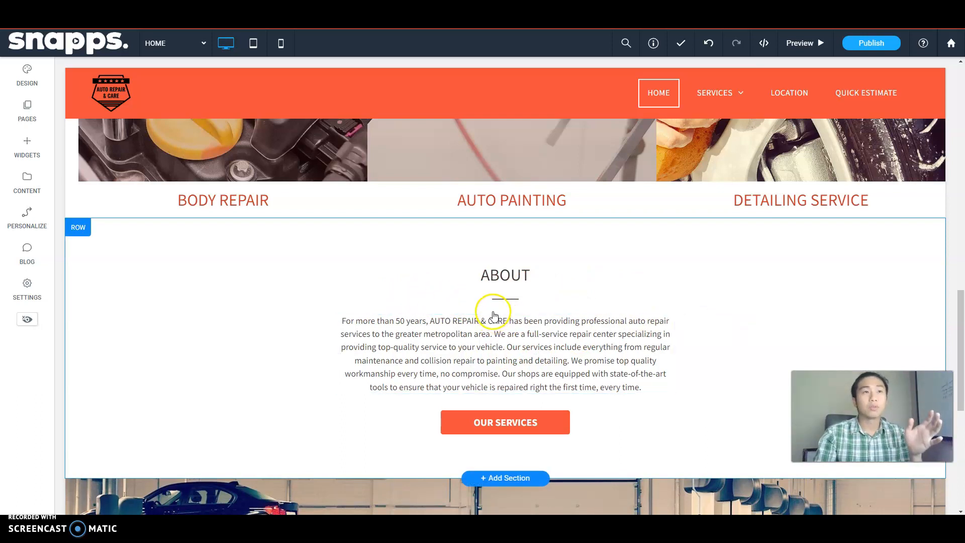
Compare the text formatting of the What We Do paragraph with that of the About paragraph
scroll(460, 339, up, 6)
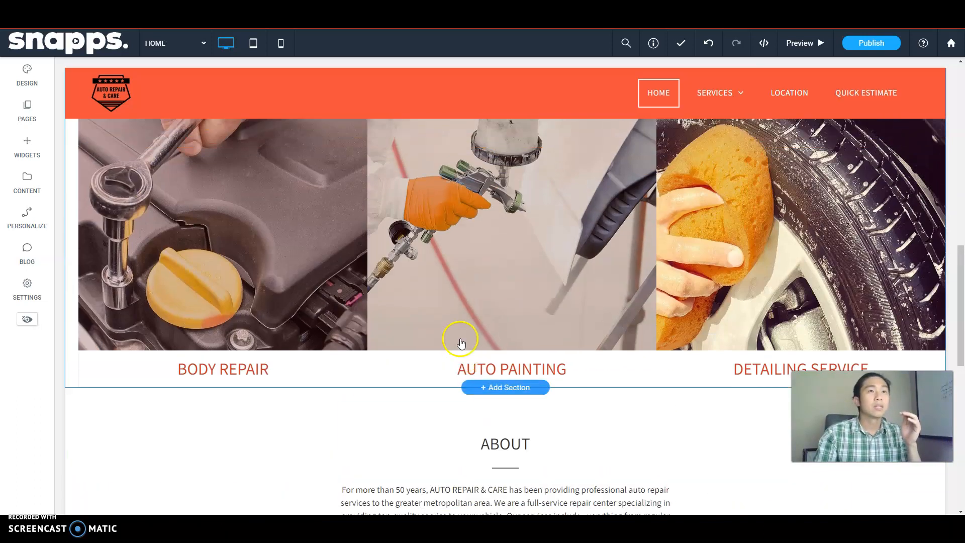
scroll(462, 343, up, 3)
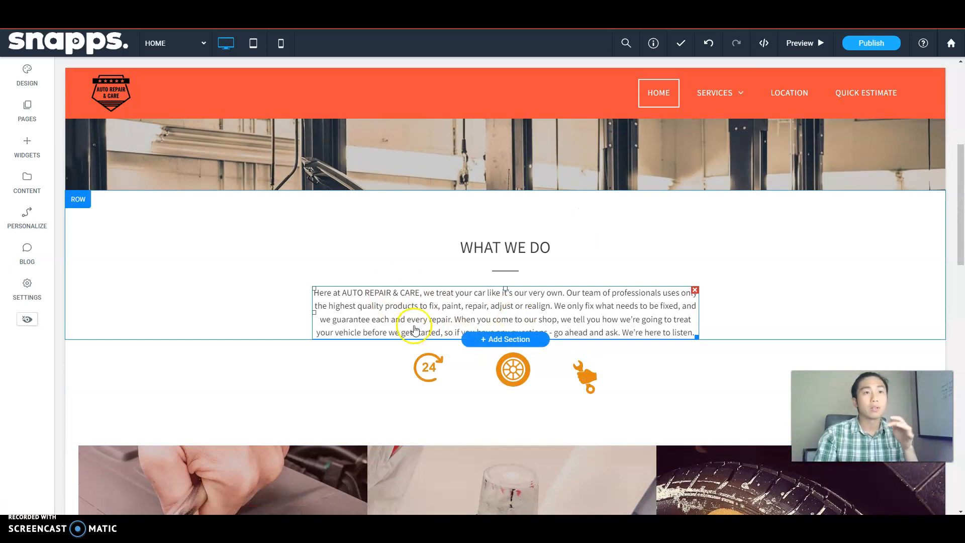
click(400, 305)
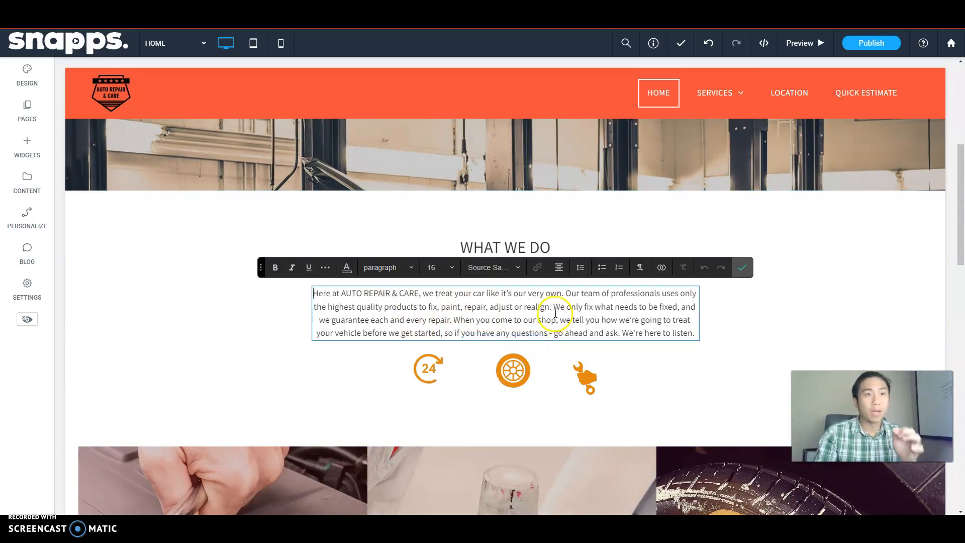
scroll(472, 313, down, 10)
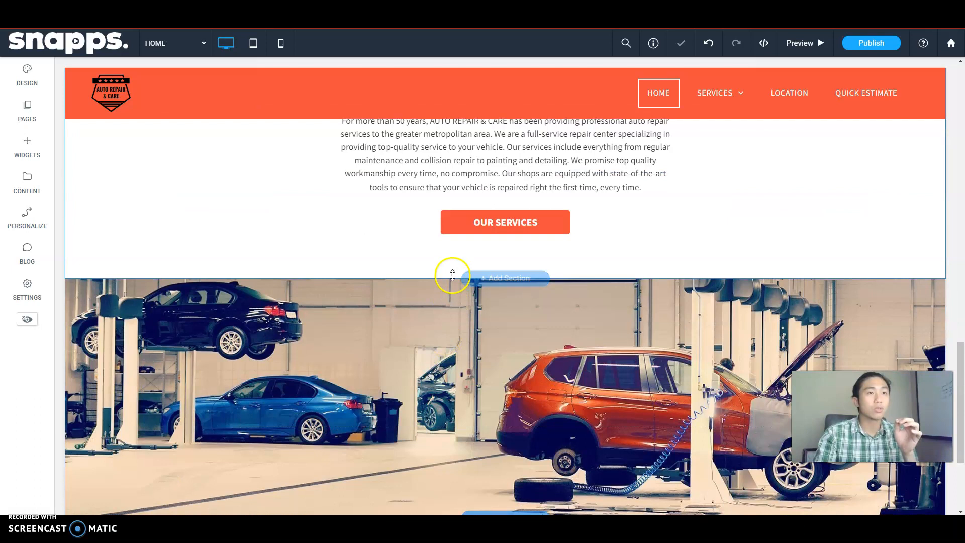
scroll(453, 275, up, 2)
double_click(502, 177)
click(742, 145)
Check the About heading and return to the beginning of the home page
scroll(535, 312, up, 3)
click(517, 323)
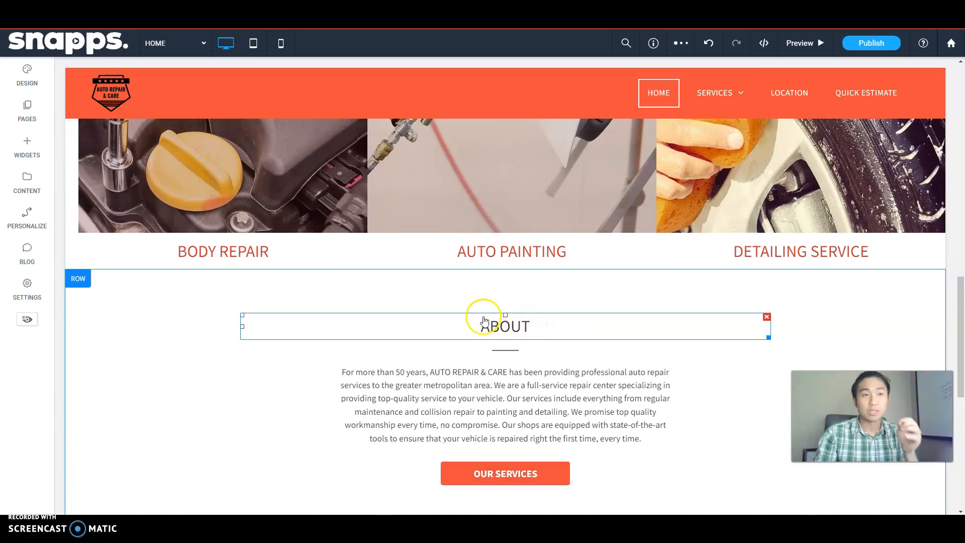
scroll(511, 320, up, 10)
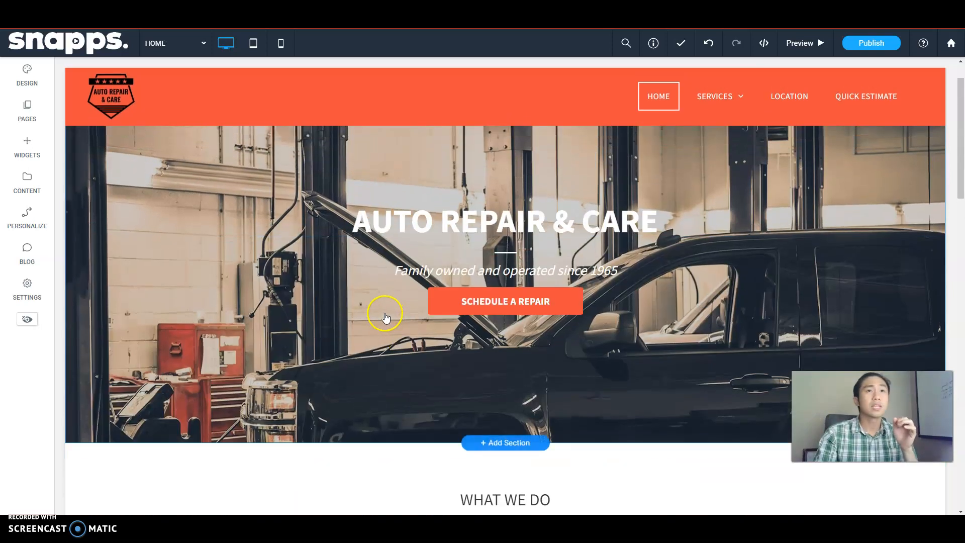
Examine how the home page is divided into rows, from the hero banner to the What We Do section
scroll(392, 312, up, 2)
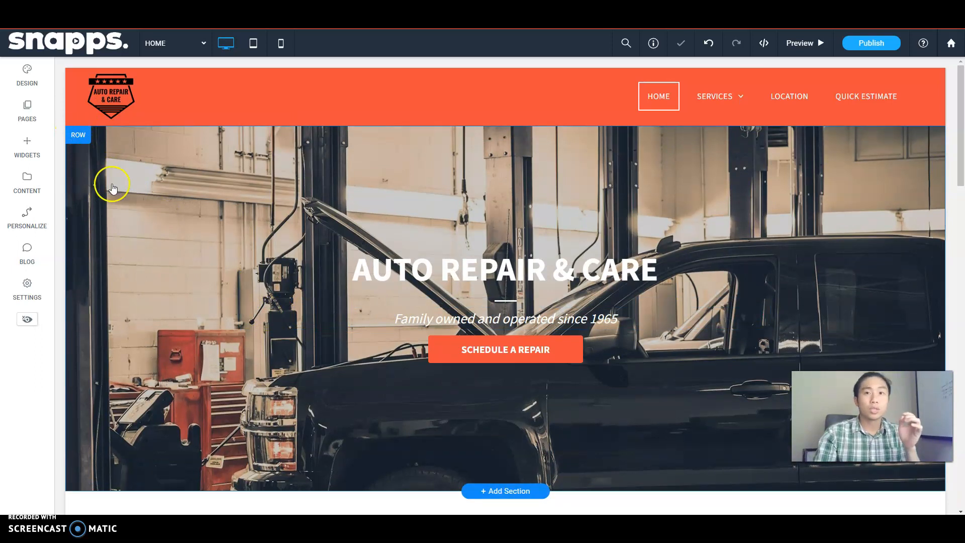
scroll(118, 191, down, 1)
scroll(118, 190, up, 1)
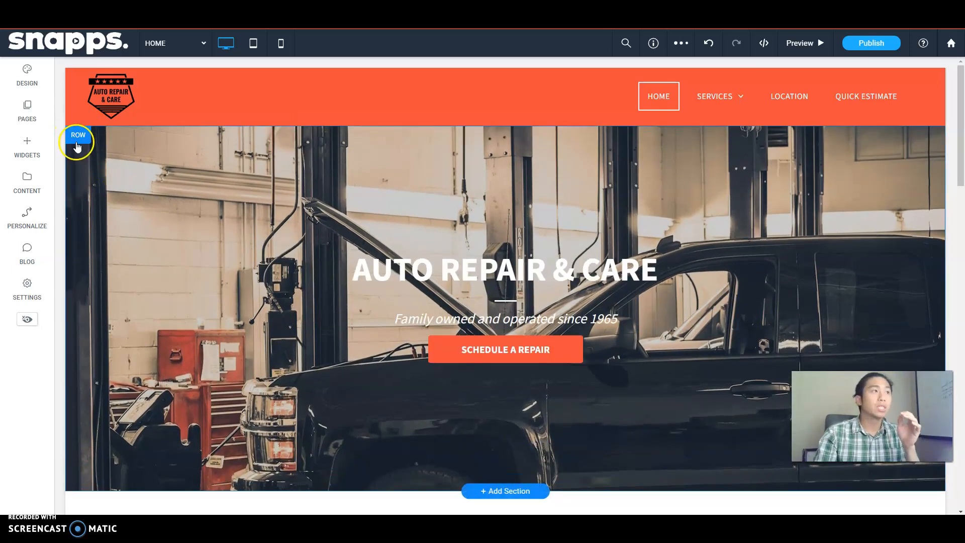
scroll(83, 153, down, 6)
scroll(136, 252, up, 6)
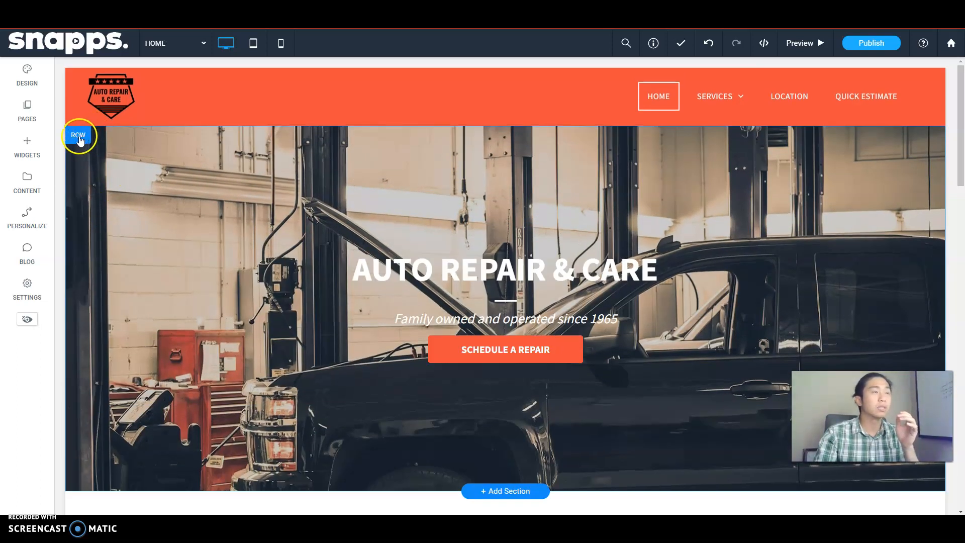
click(80, 136)
click(168, 150)
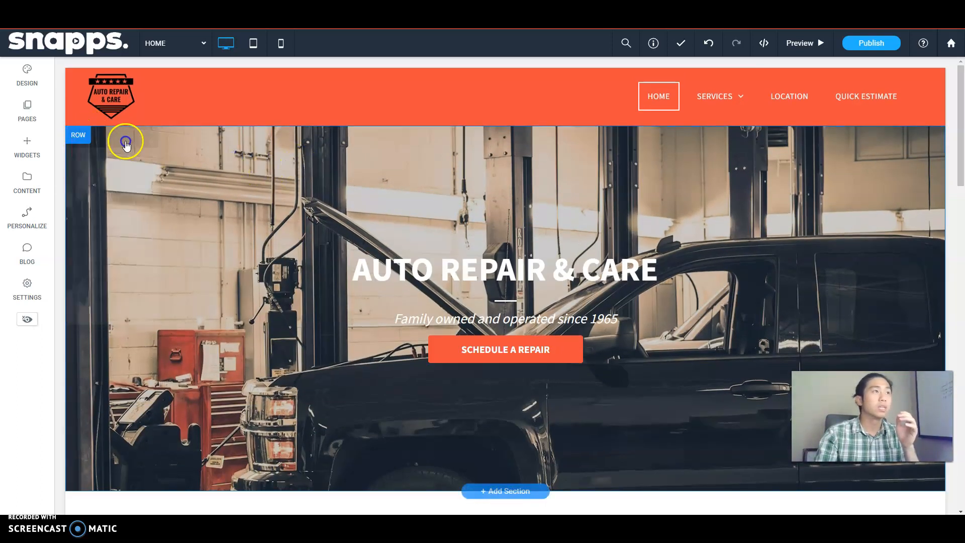
click(72, 135)
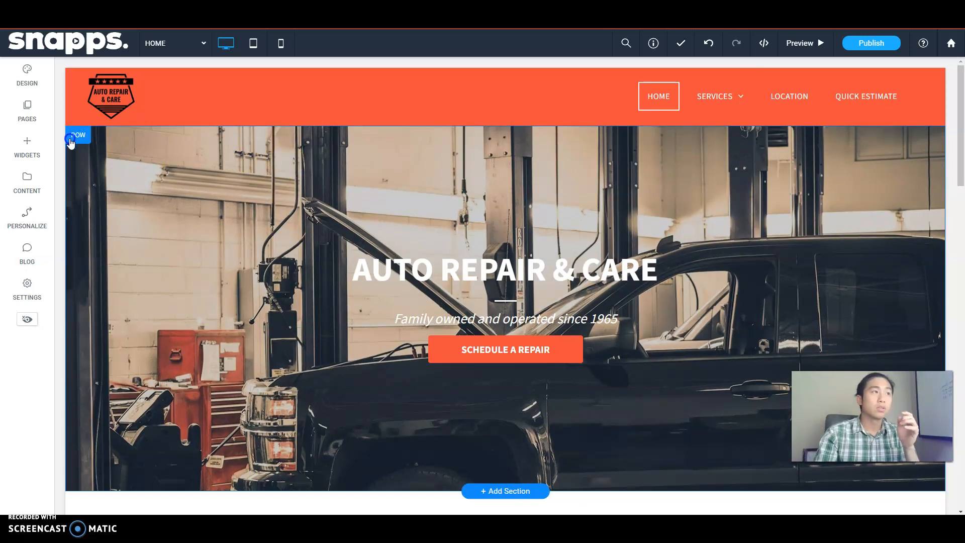
scroll(72, 142, down, 5)
click(76, 252)
click(303, 283)
scroll(783, 266, down, 1)
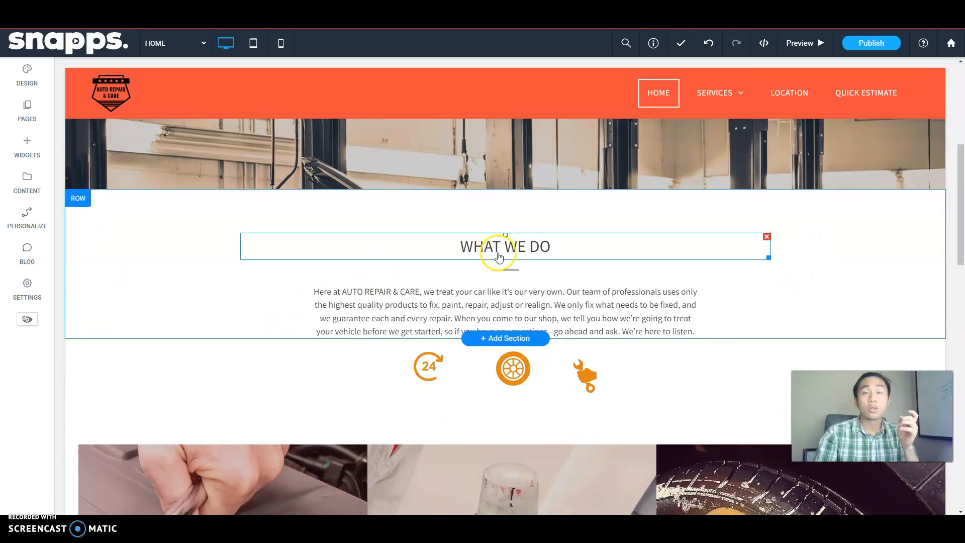
Add a column to the What We Do row
right_click(863, 216)
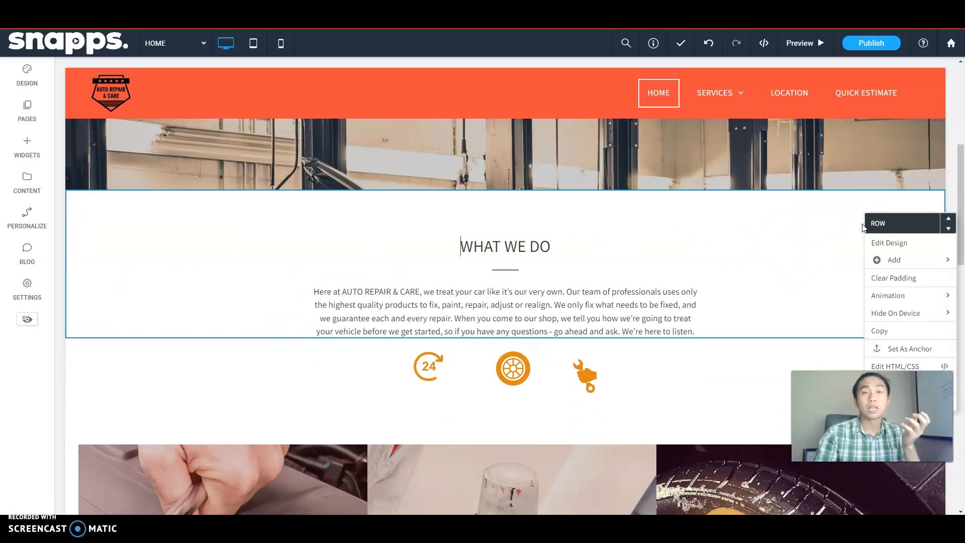
mouse_move(936, 261)
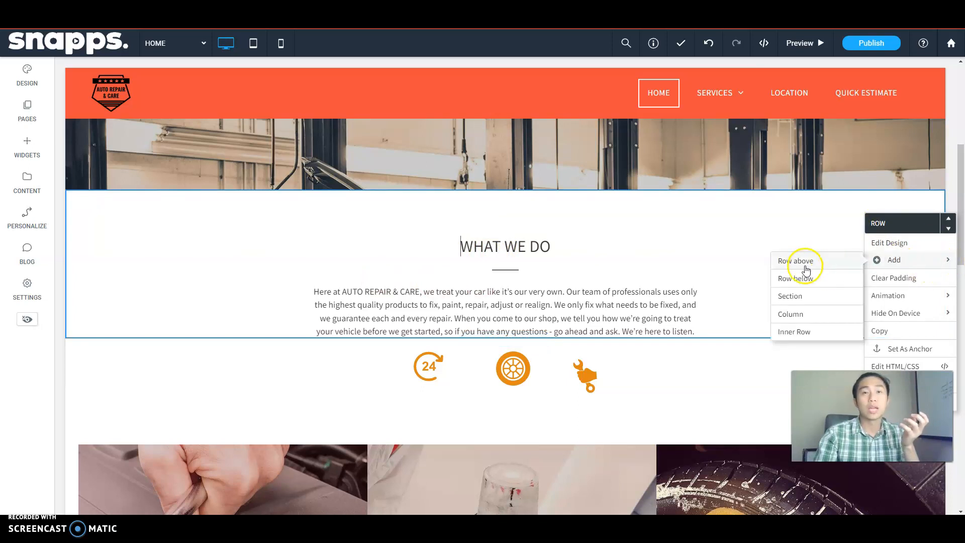
click(798, 316)
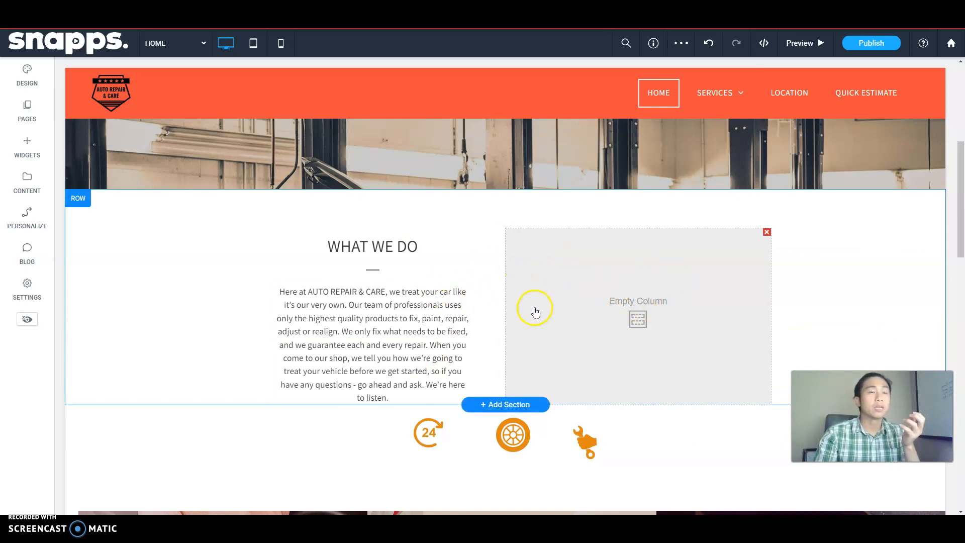
Place an Image widget in the empty column and fill it with the yellow Audi photo found by searching for "cars"
click(35, 153)
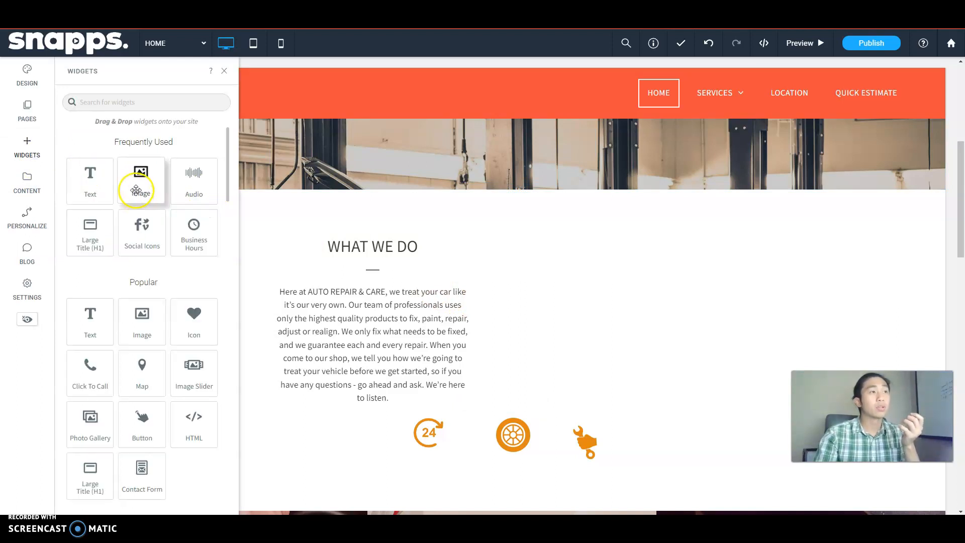
drag(136, 189, 635, 309)
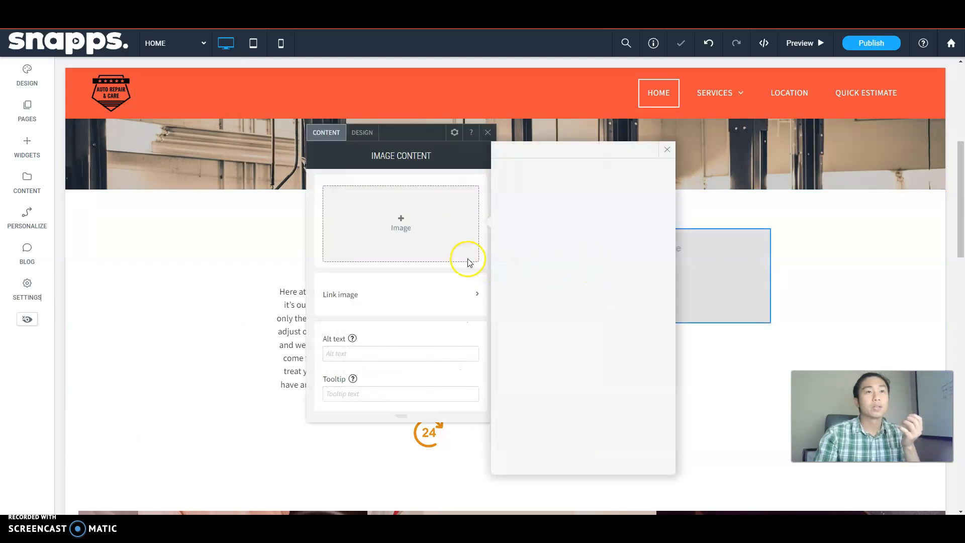
mouse_move(568, 275)
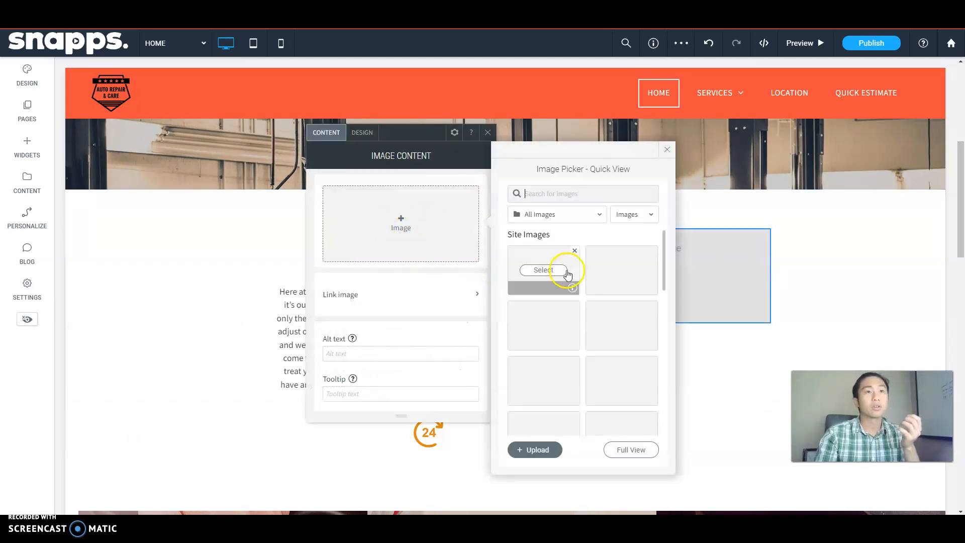
click(588, 194)
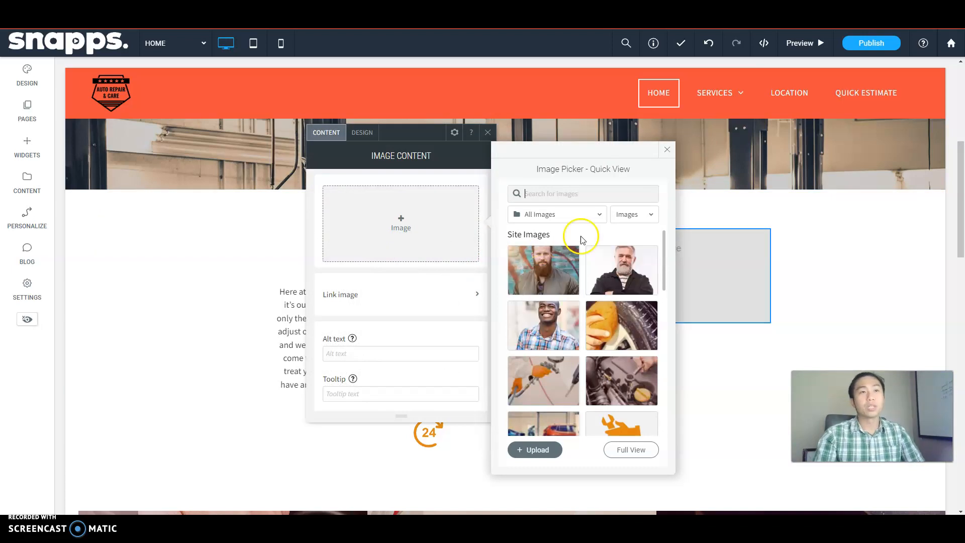
text(cars)
key(Return)
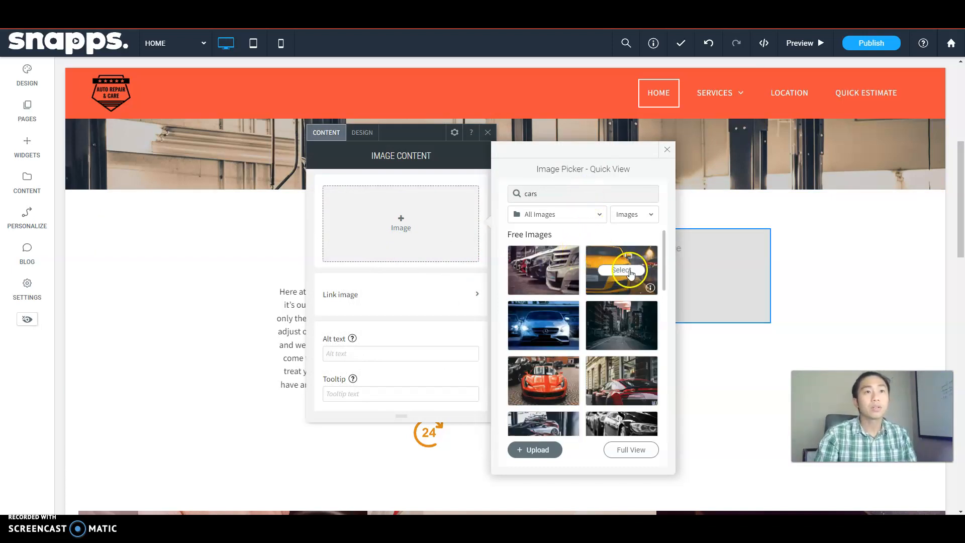
click(638, 269)
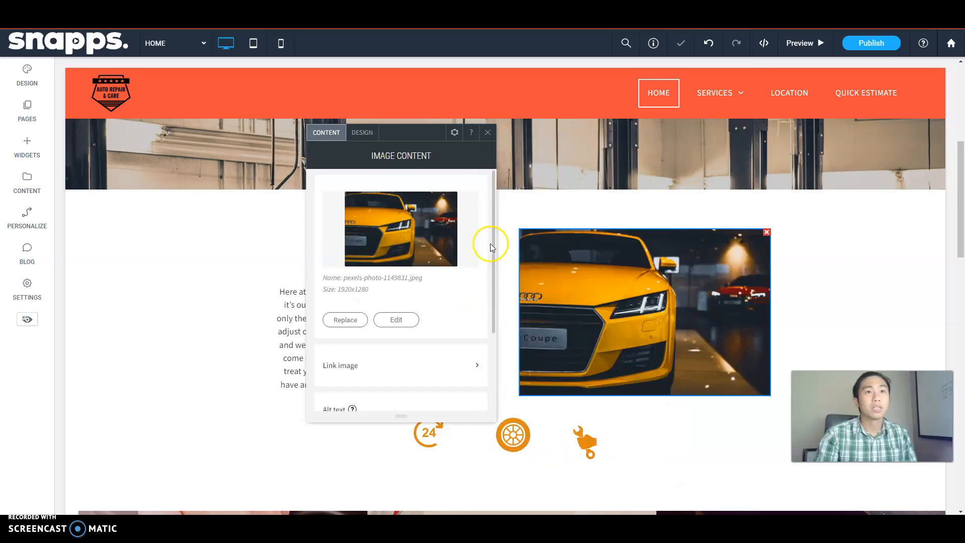
click(488, 141)
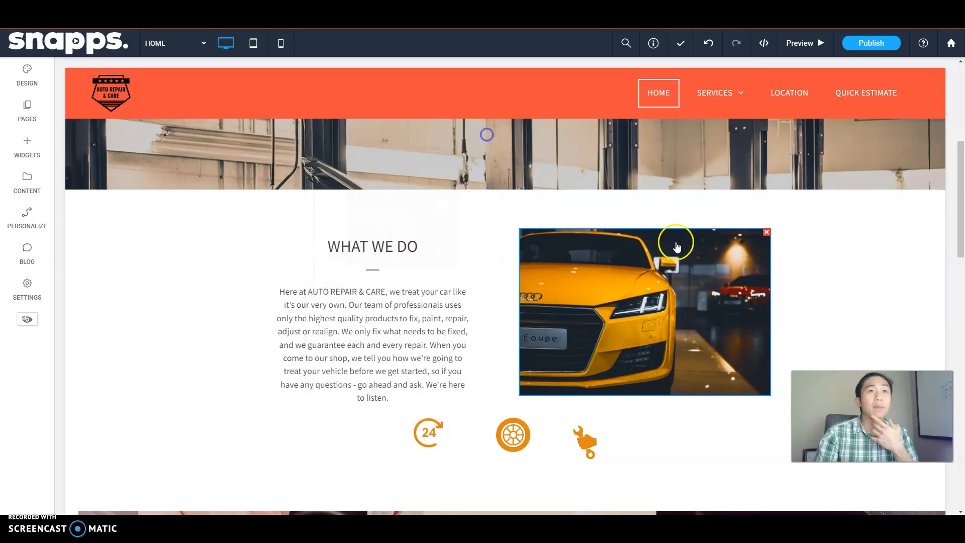
Inspect the car image's column options and the What We Do row's options without changing anything
click(769, 394)
mouse_move(771, 396)
mouse_down()
mouse_move(785, 408)
mouse_move(759, 398)
mouse_up()
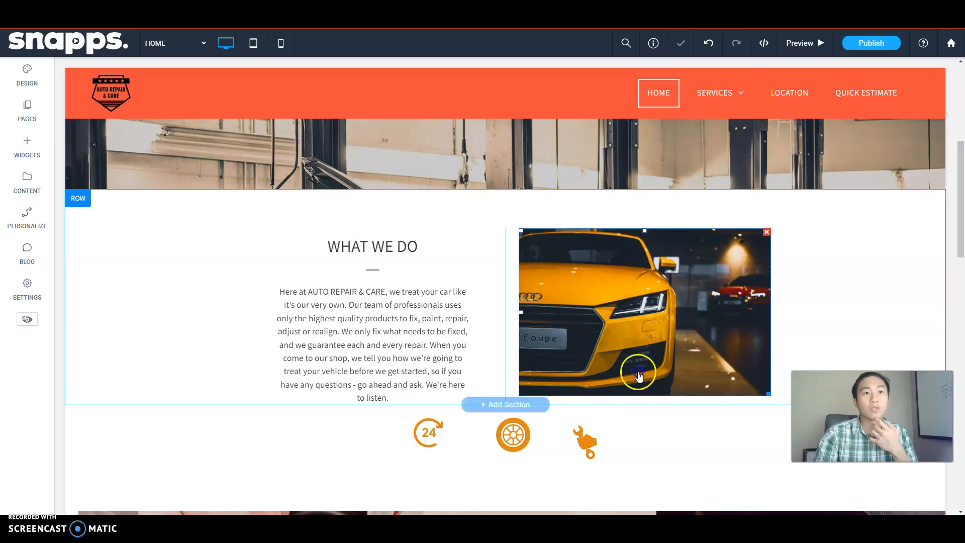
right_click(513, 339)
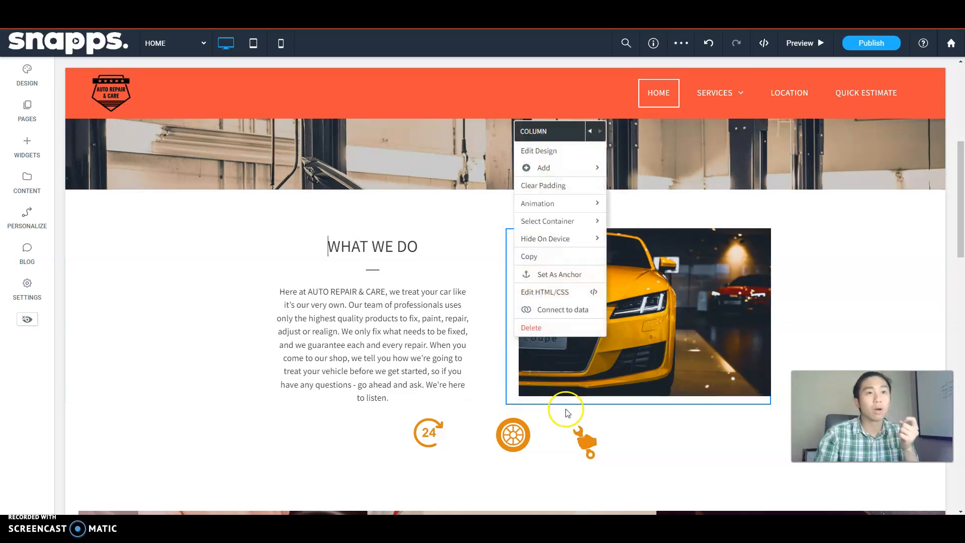
click(515, 402)
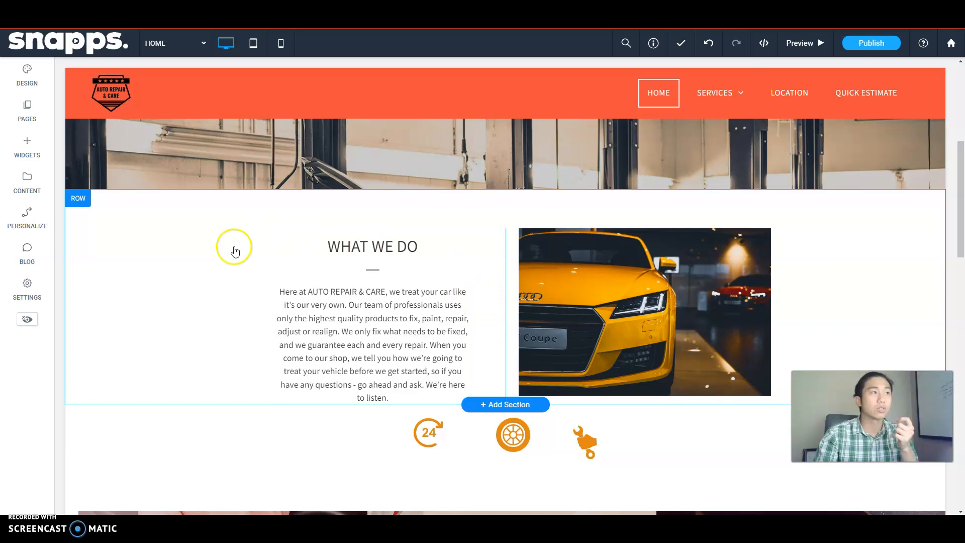
click(81, 200)
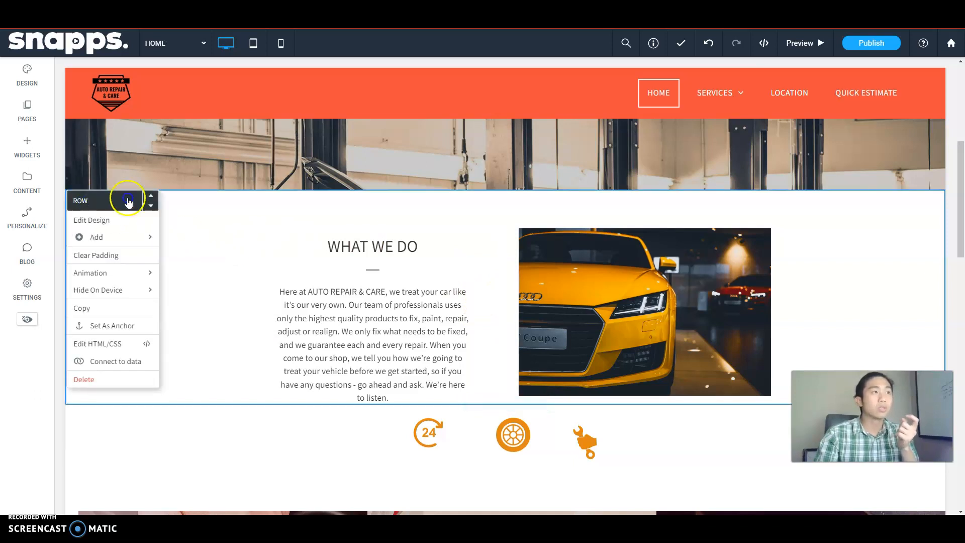
click(234, 215)
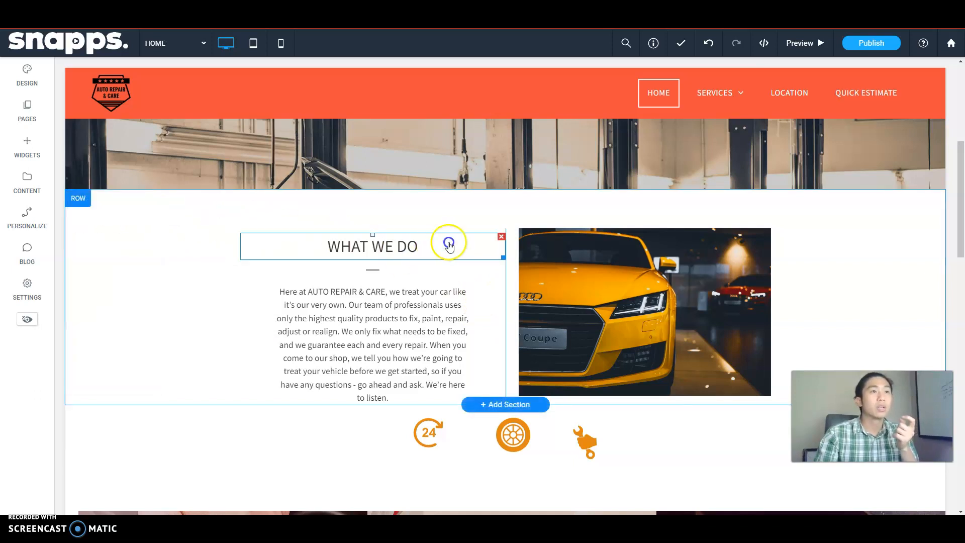
Inspect the design settings of the What We Do text column and the heading and paragraph elements inside it
click(505, 302)
click(348, 292)
click(409, 250)
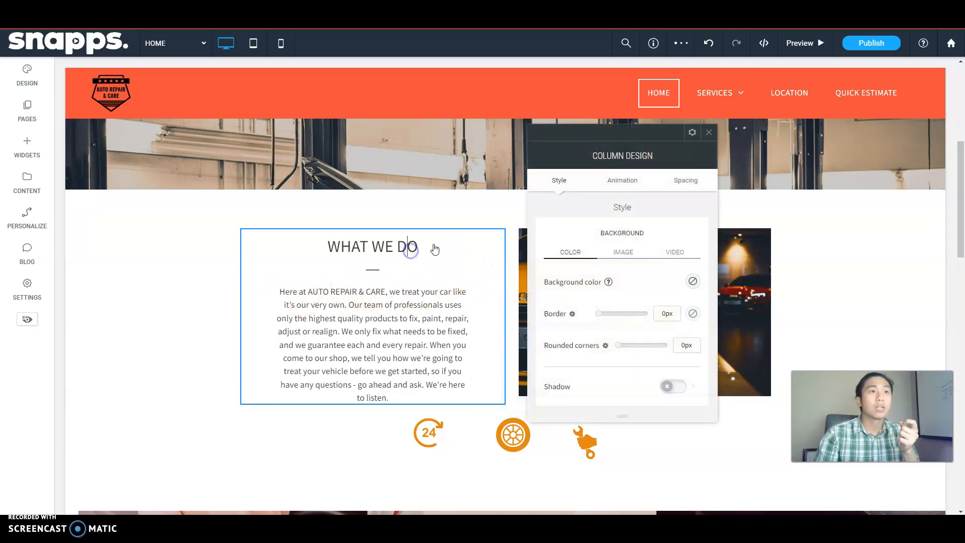
click(710, 133)
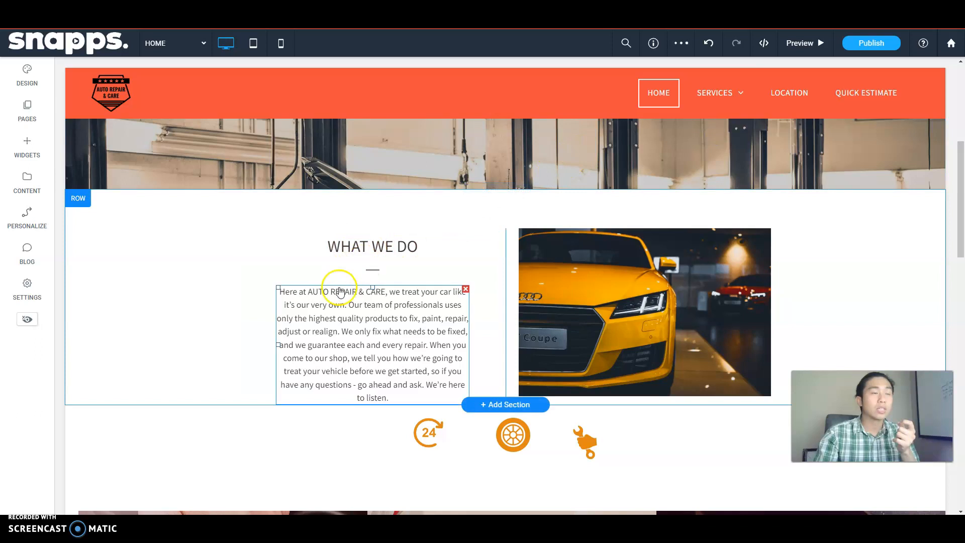
click(331, 251)
click(610, 214)
click(368, 319)
click(610, 266)
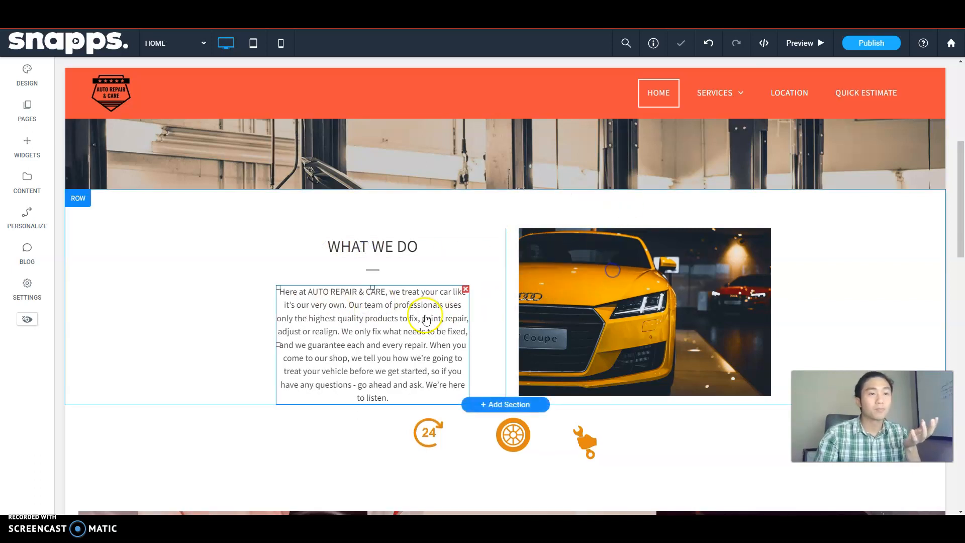
Copy the row of three orange icons below the What We Do row
scroll(427, 327, down, 2)
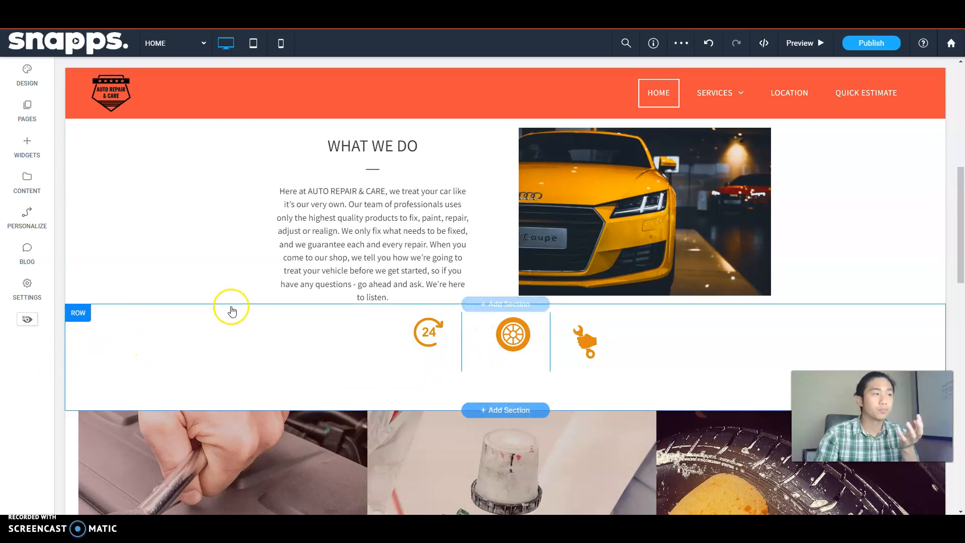
scroll(228, 308, down, 1)
scroll(372, 314, up, 3)
scroll(445, 401, down, 2)
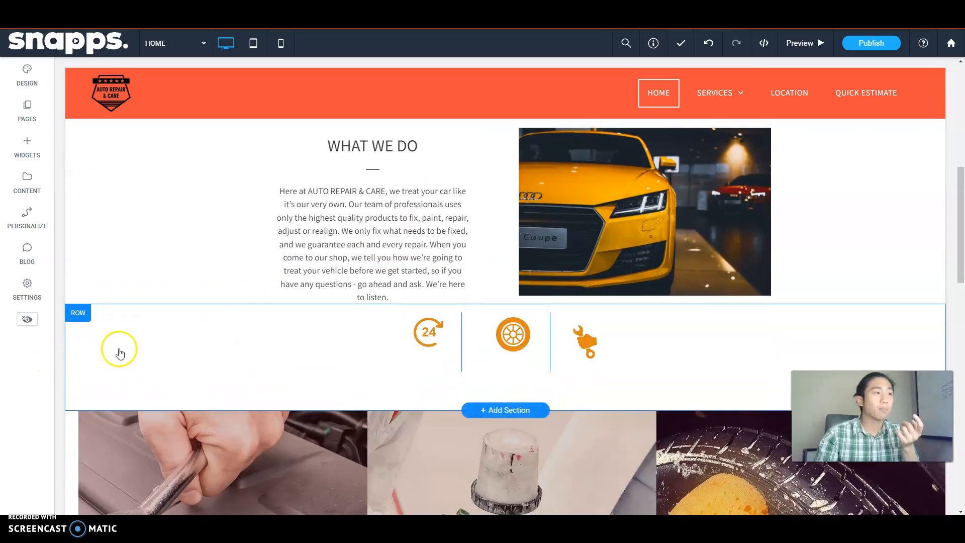
click(82, 317)
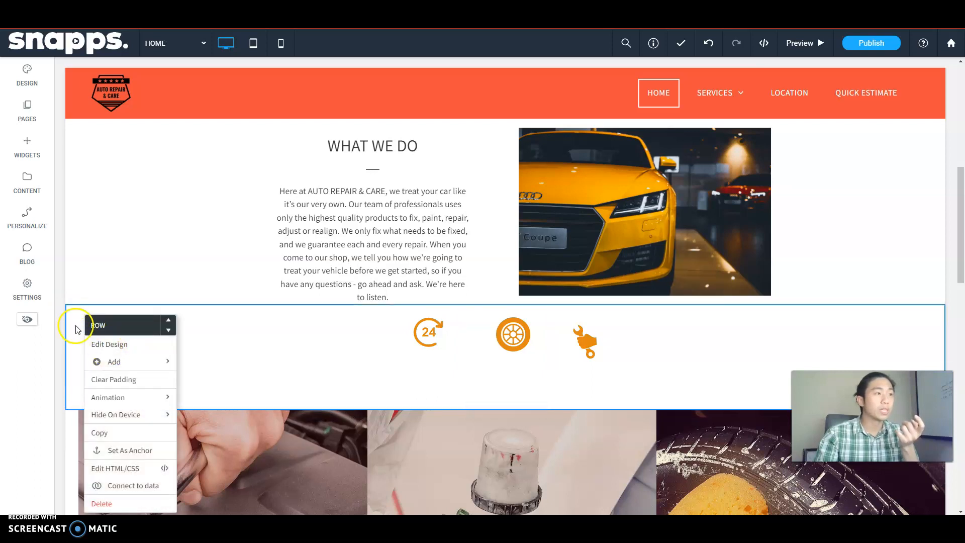
click(106, 438)
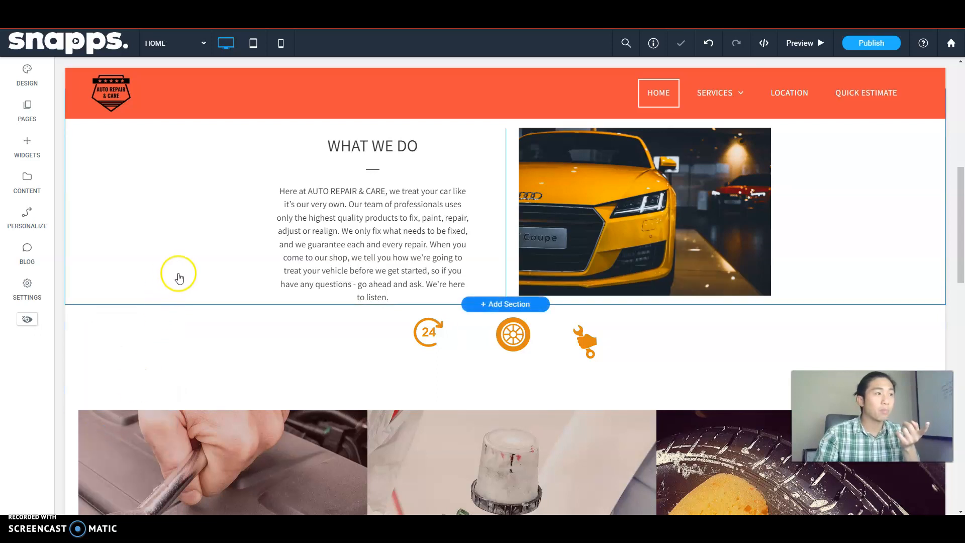
Paste the copied icon row above the What We Do row and check its placement
scroll(78, 282, up, 3)
click(82, 258)
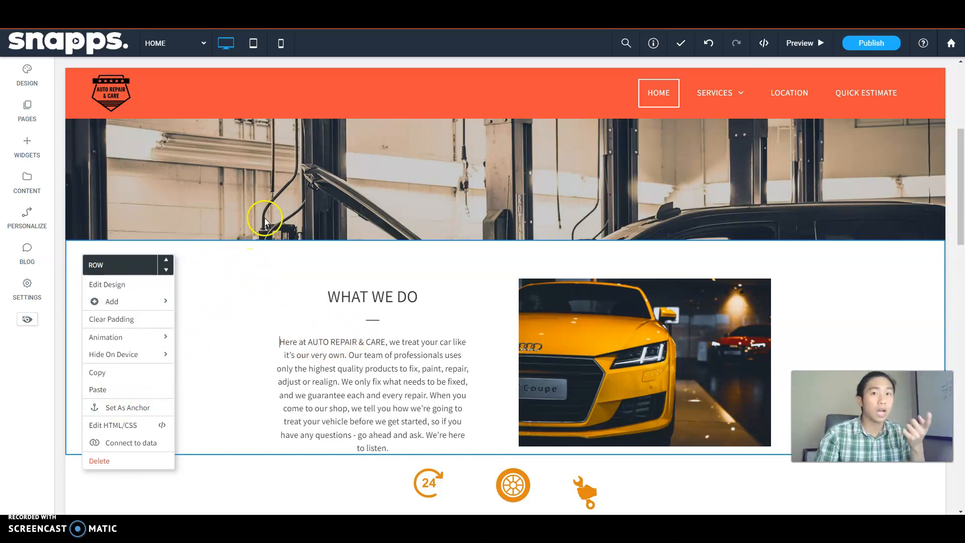
click(128, 391)
scroll(313, 387, down, 2)
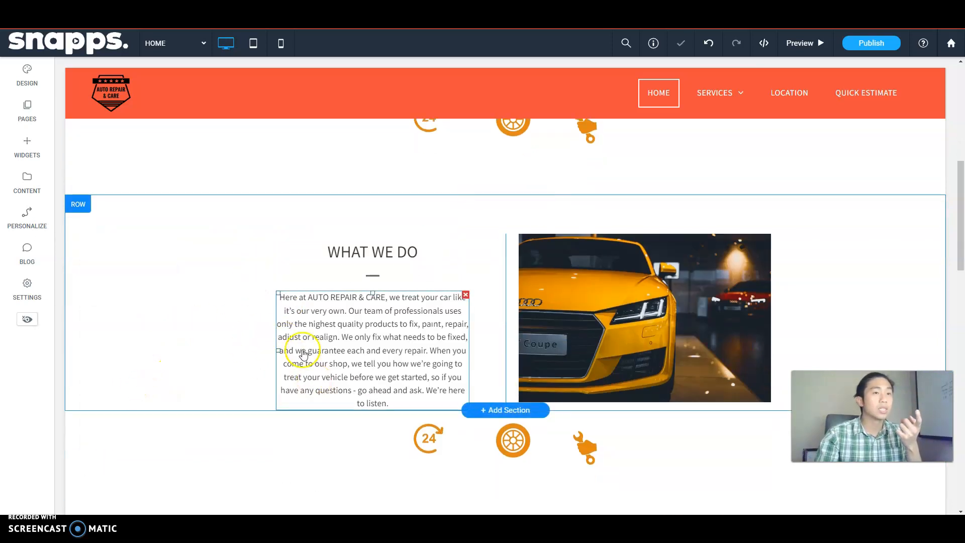
Delete the pasted icon row above the What We Do row
scroll(303, 354, up, 2)
click(79, 198)
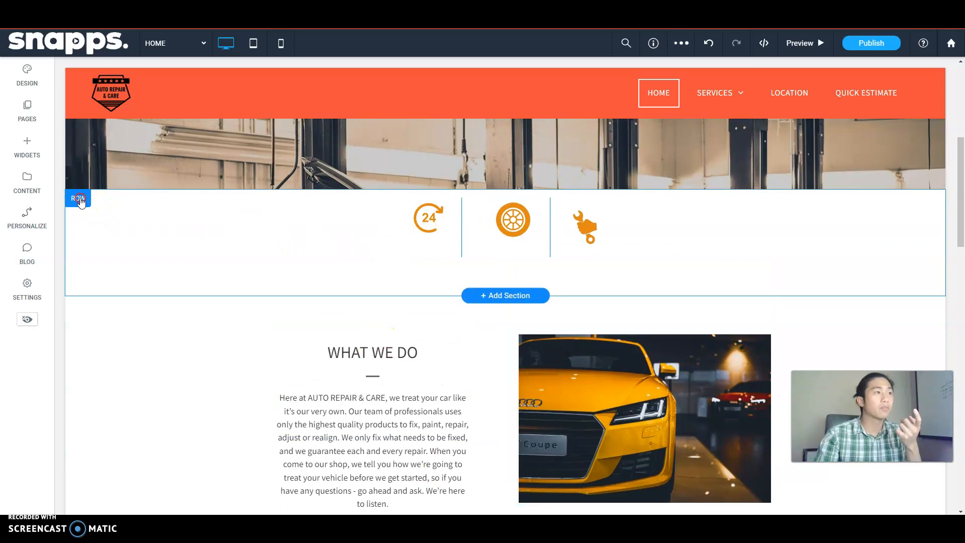
click(100, 405)
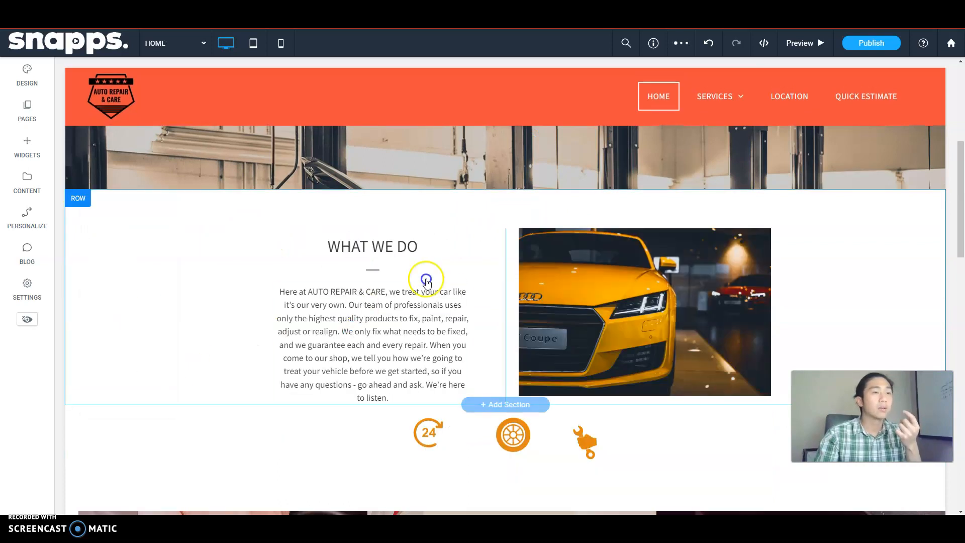
Open the What We Do paragraph for text editing, then leave it unaltered and move on to the service photos row
click(354, 305)
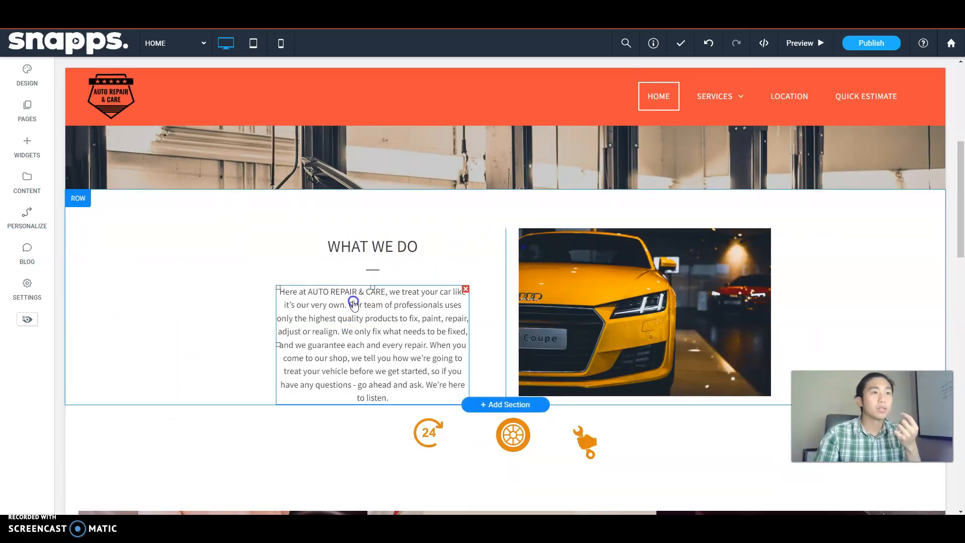
click(372, 318)
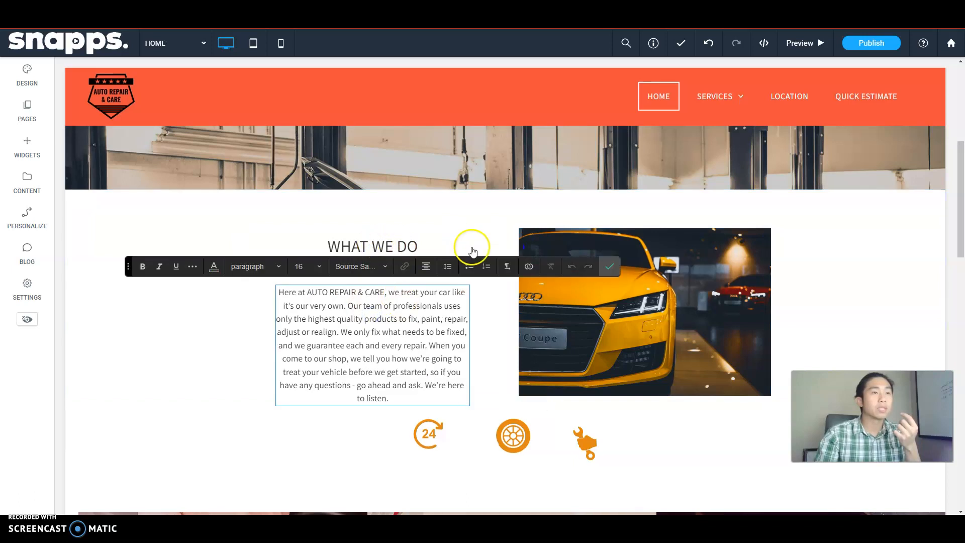
click(377, 259)
click(375, 352)
scroll(358, 360, down, 8)
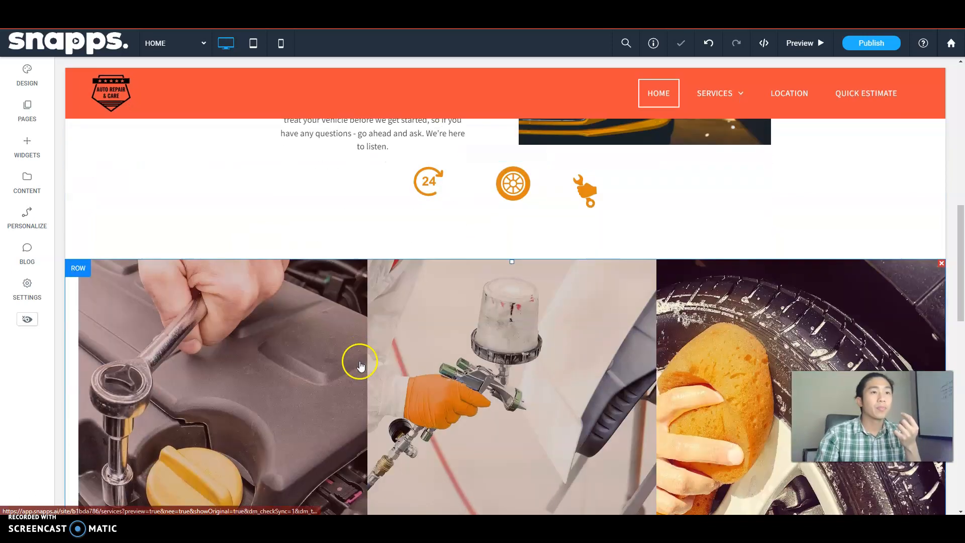
Look at the photo gallery content settings of the service photos row, then close them without changes
click(279, 260)
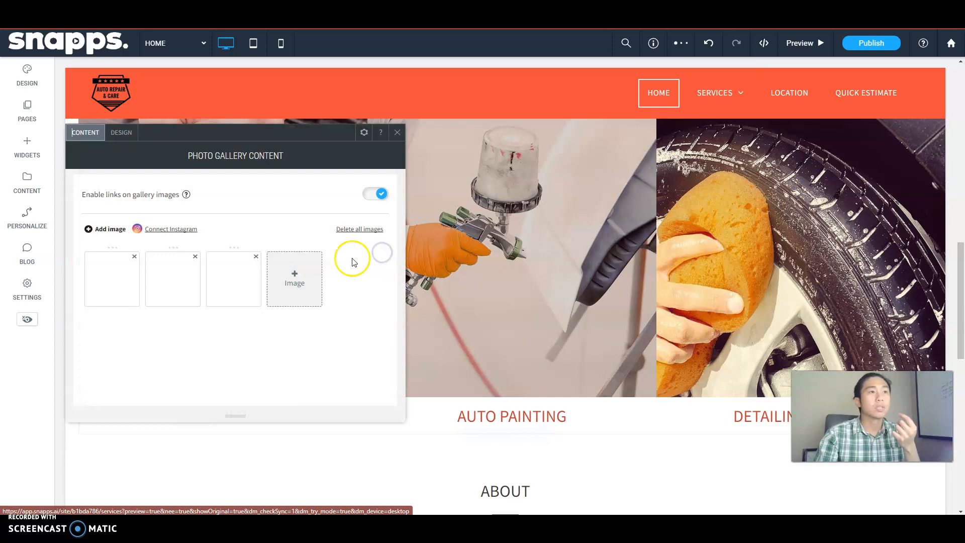
click(397, 133)
scroll(161, 241, up, 2)
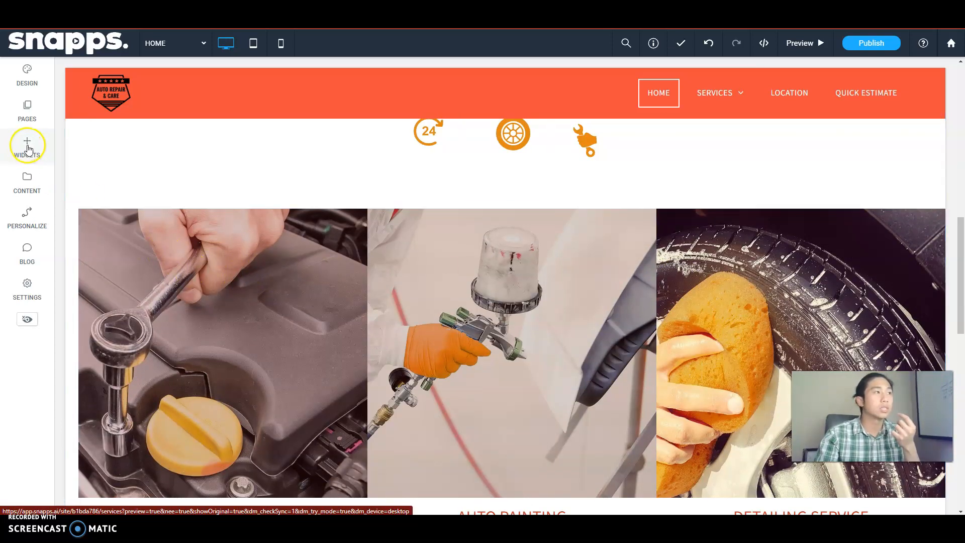
click(194, 276)
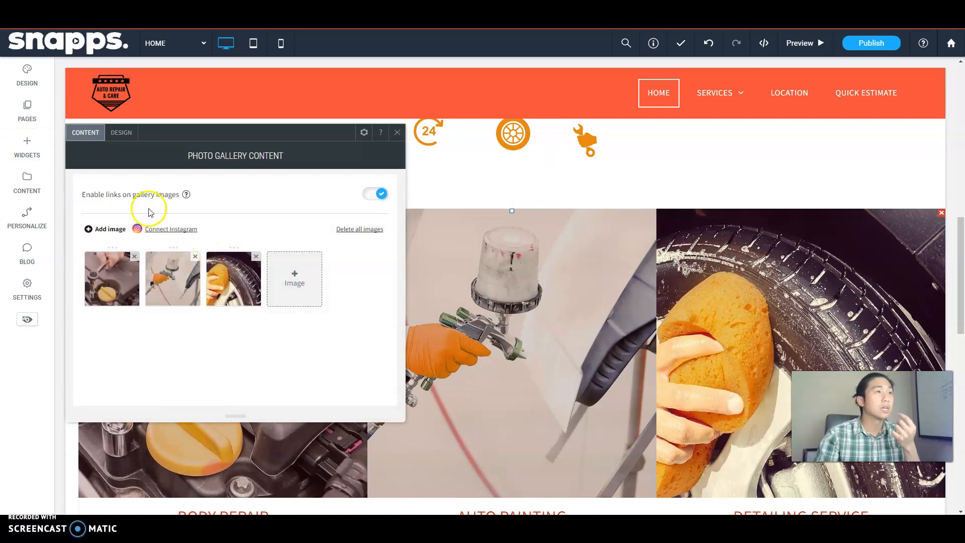
click(397, 132)
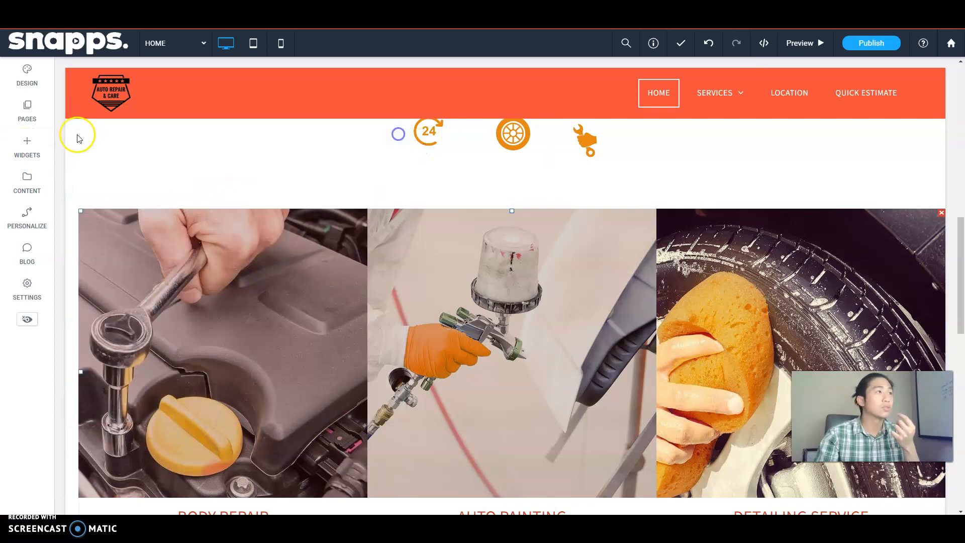
Search the widget library for "gall", then browse its Popular and Basics widgets without adding any
click(25, 183)
click(27, 150)
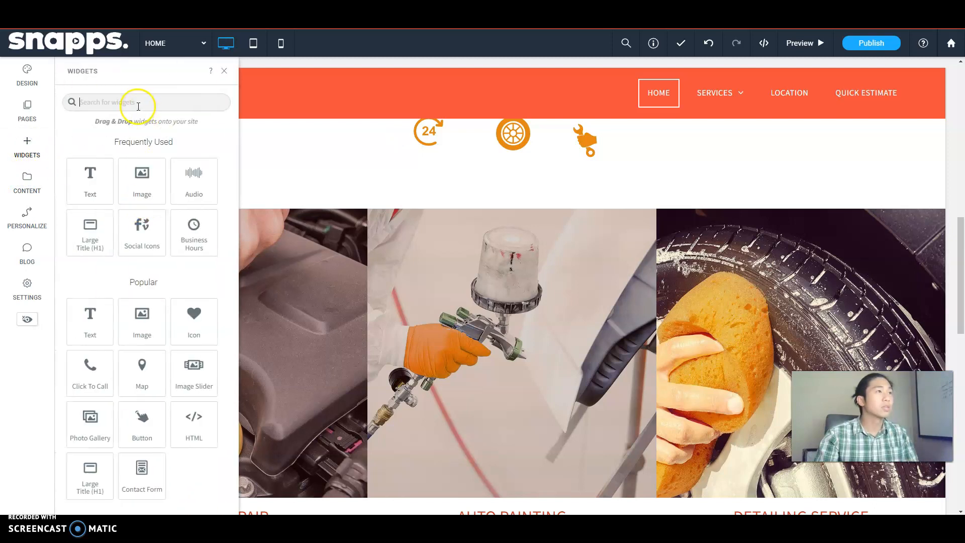
text(gall)
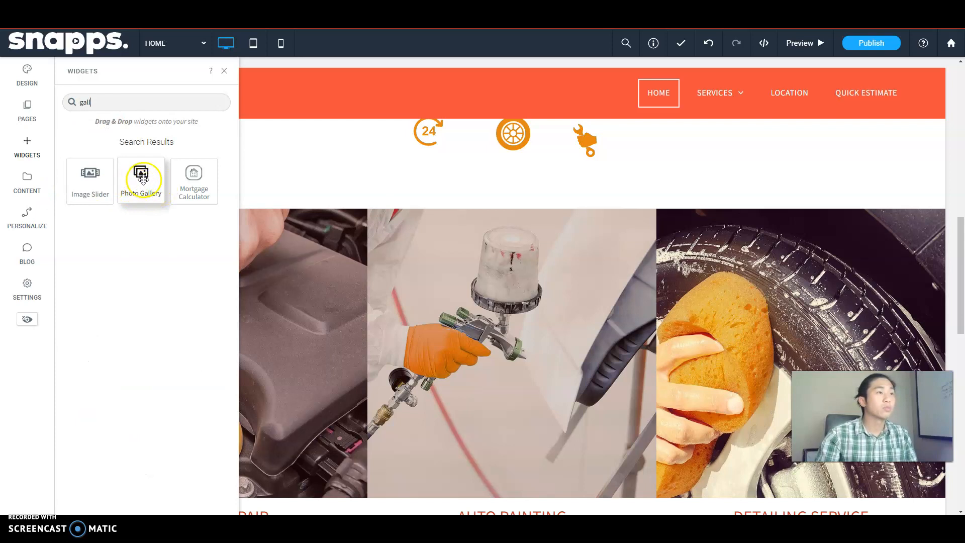
click(221, 71)
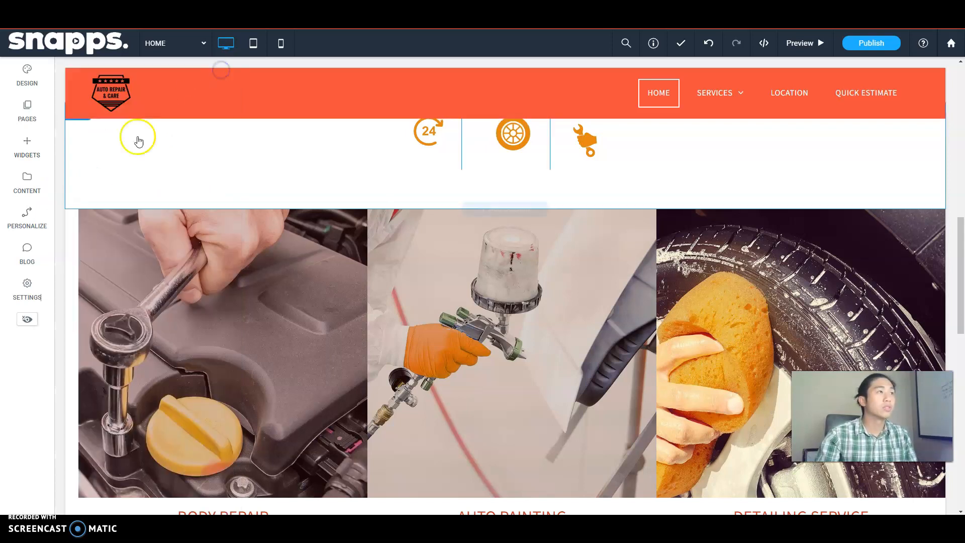
click(26, 151)
scroll(162, 225, down, 7)
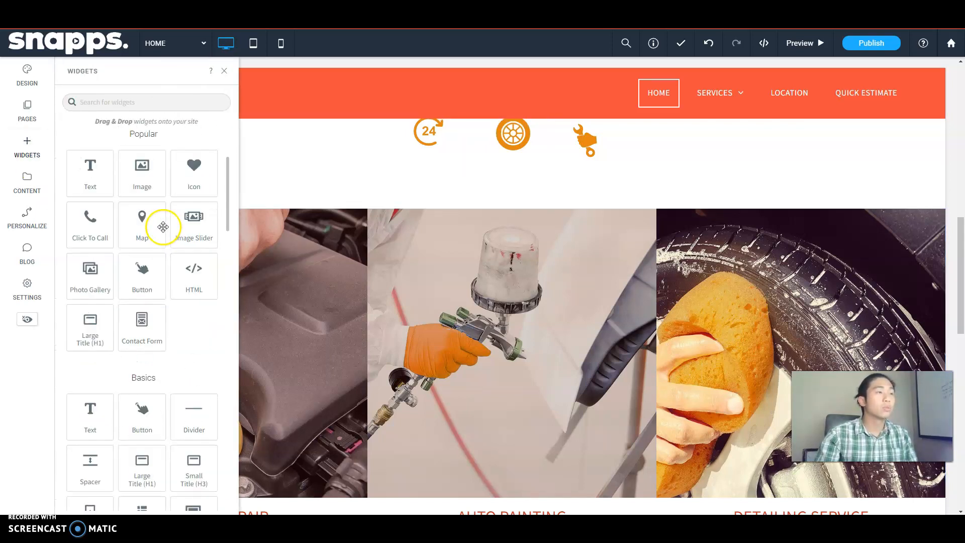
click(224, 71)
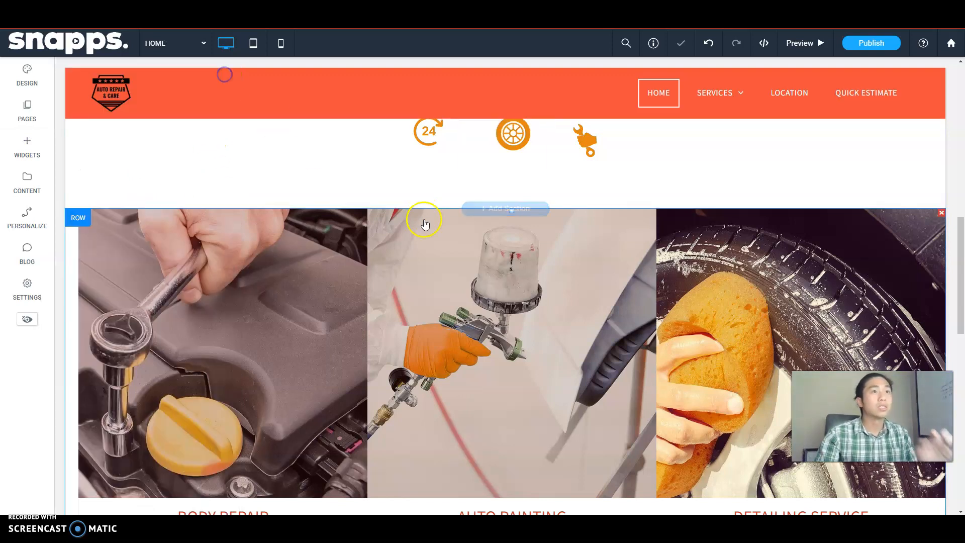
Start a new section below the service photos row, browse the Text Blocks and About templates, and cancel without adding one
scroll(425, 218, down, 8)
scroll(483, 266, up, 1)
scroll(479, 214, up, 2)
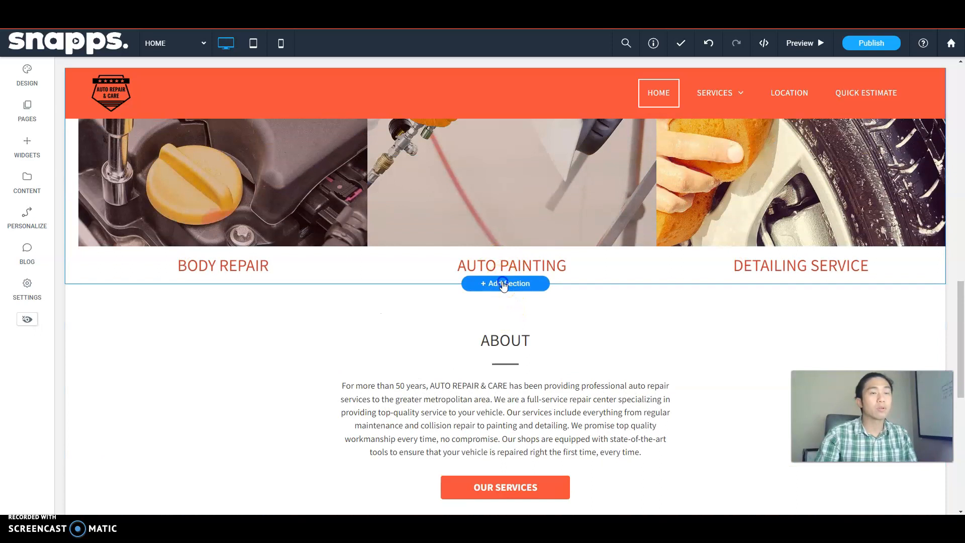
click(504, 284)
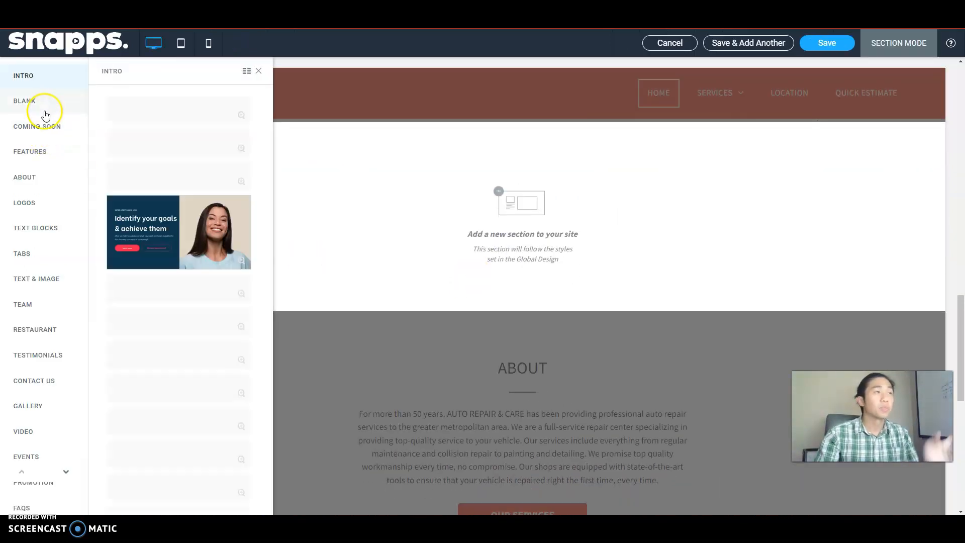
click(43, 239)
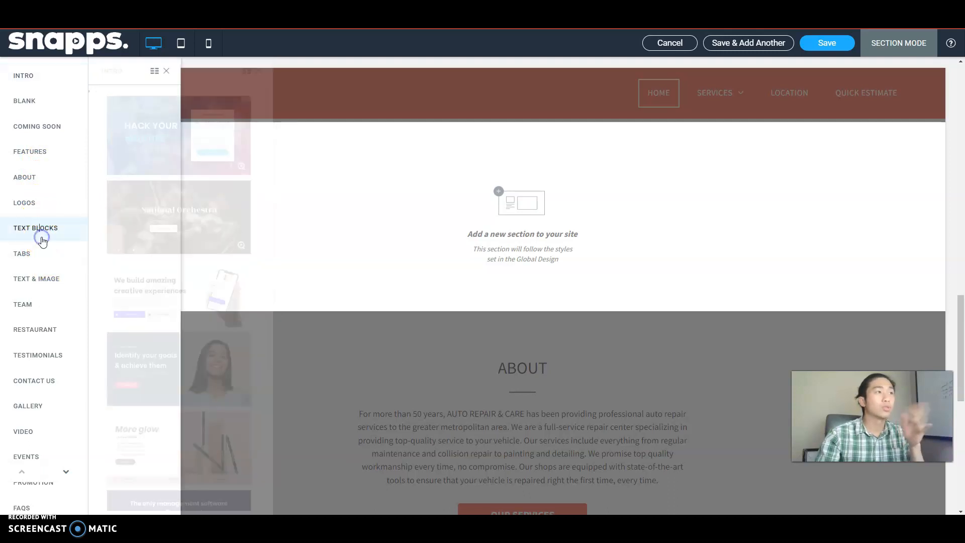
scroll(191, 291, down, 2)
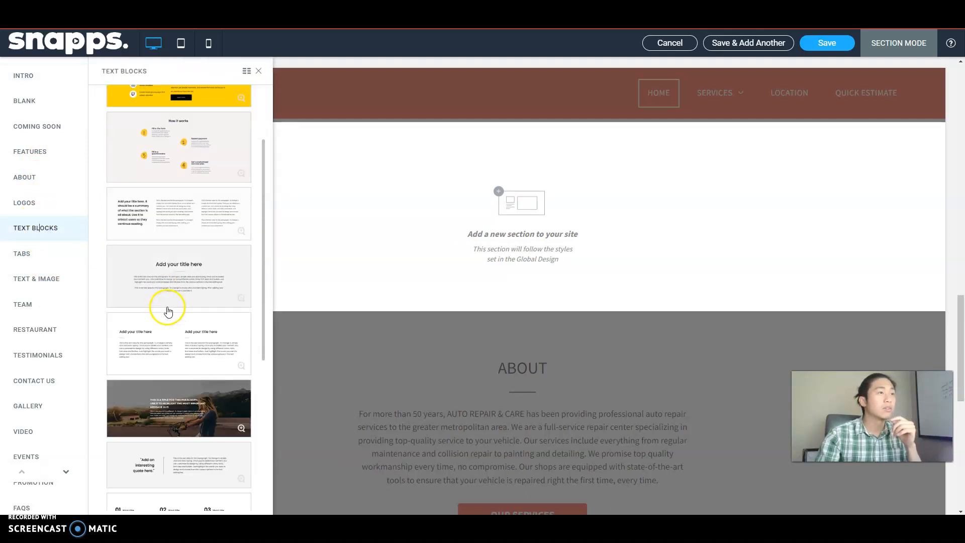
scroll(189, 327, down, 4)
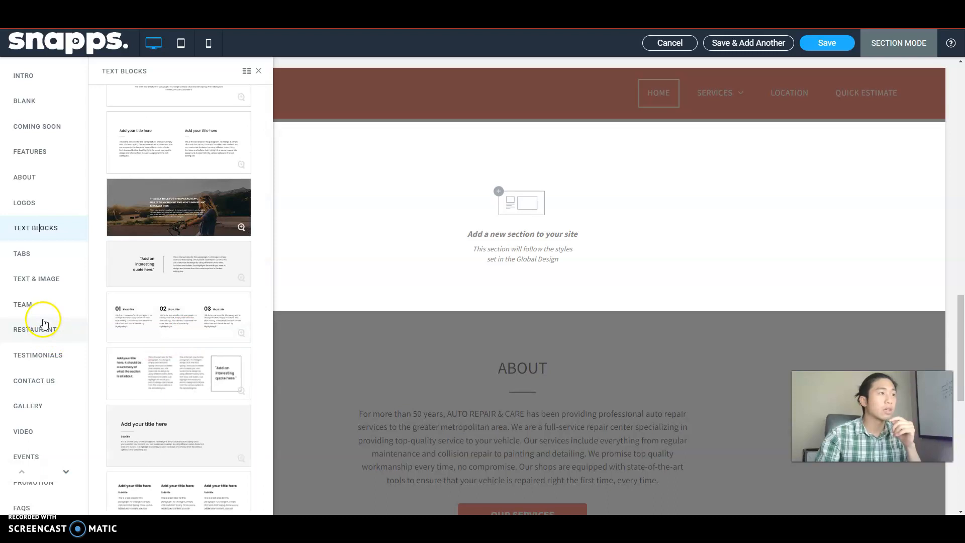
click(38, 174)
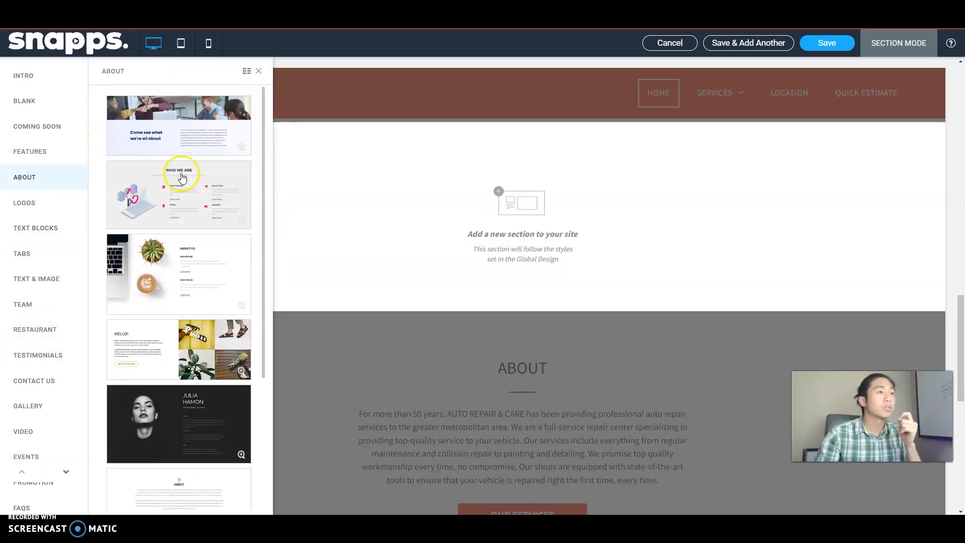
click(259, 71)
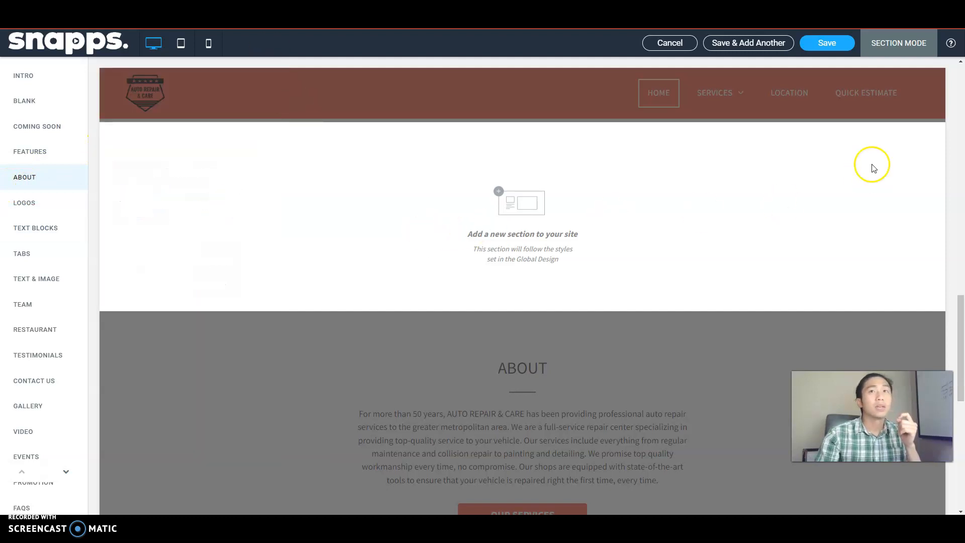
click(663, 43)
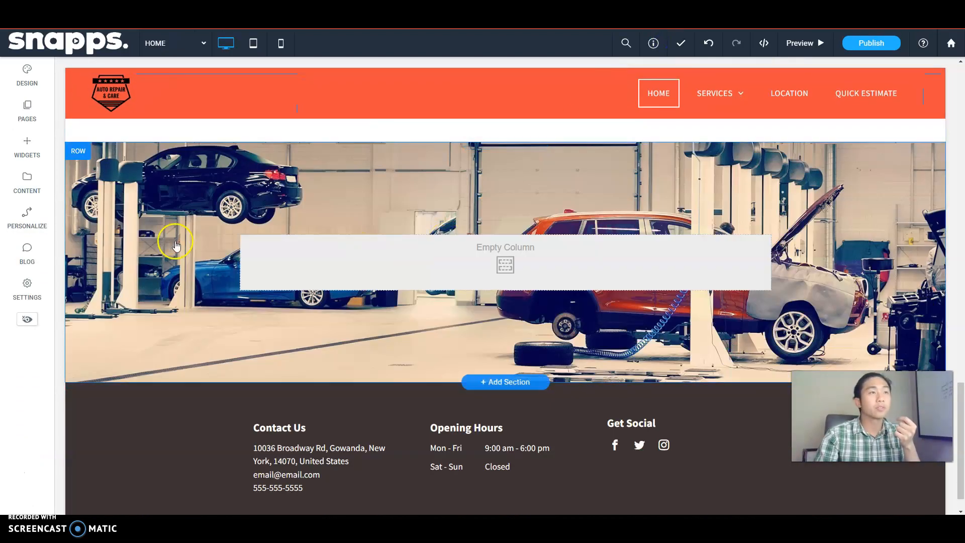
Open the footer's Contact Us details for text editing to inspect the address and email lines, then leave them unaltered
scroll(162, 196, down, 1)
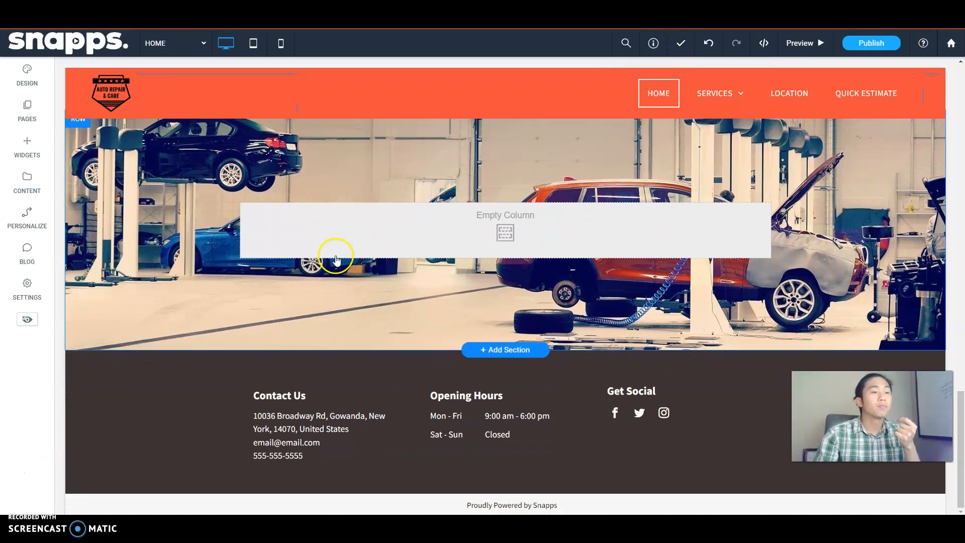
scroll(312, 254, up, 12)
scroll(309, 251, down, 12)
click(308, 422)
click(302, 399)
click(308, 419)
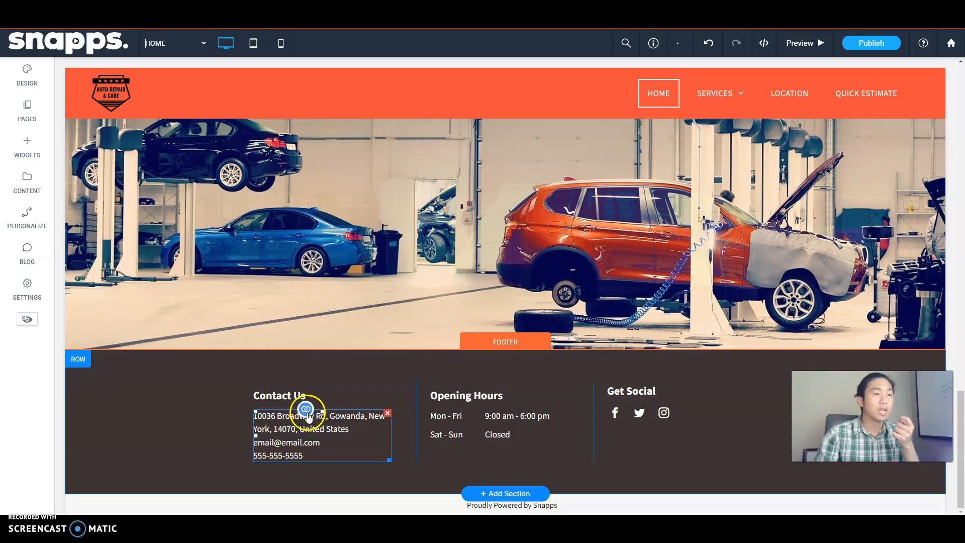
click(290, 432)
double_click(293, 441)
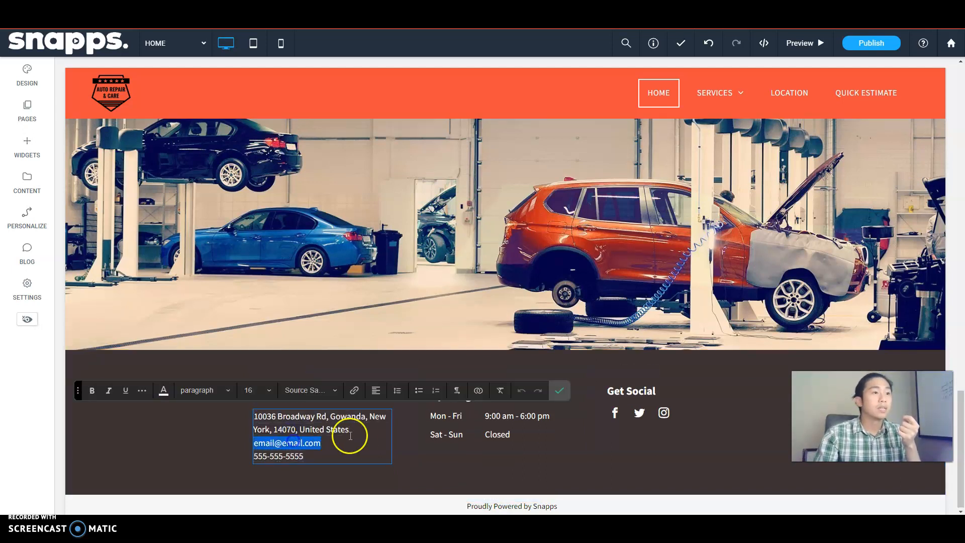
click(359, 434)
click(556, 391)
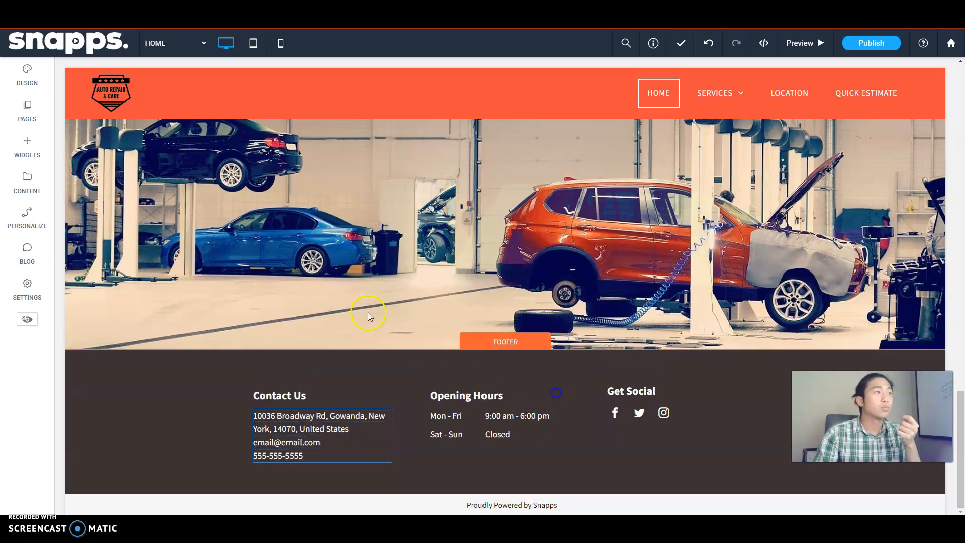
click(260, 416)
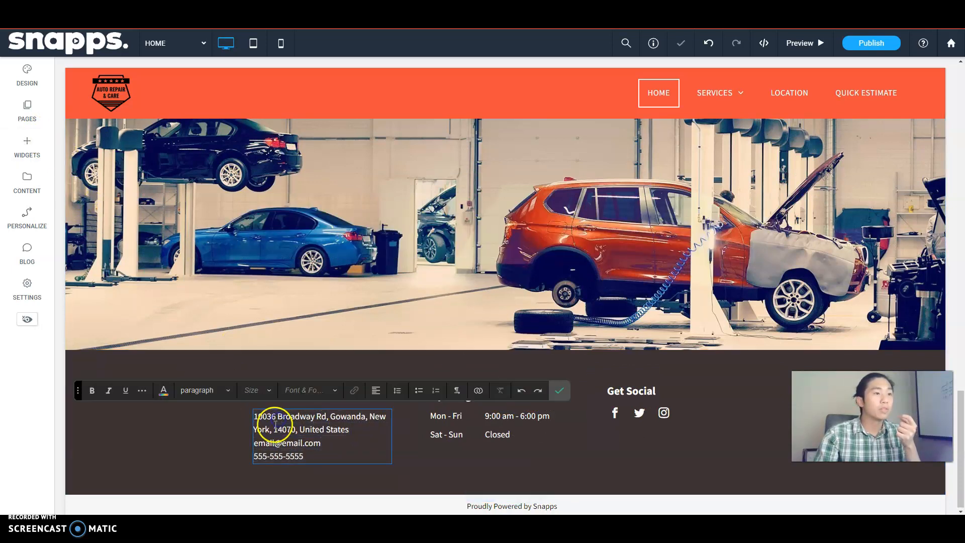
click(569, 392)
Review the content library's Business Info, from name, logo and location to phone, email, social icons and business hours, and close it
click(35, 183)
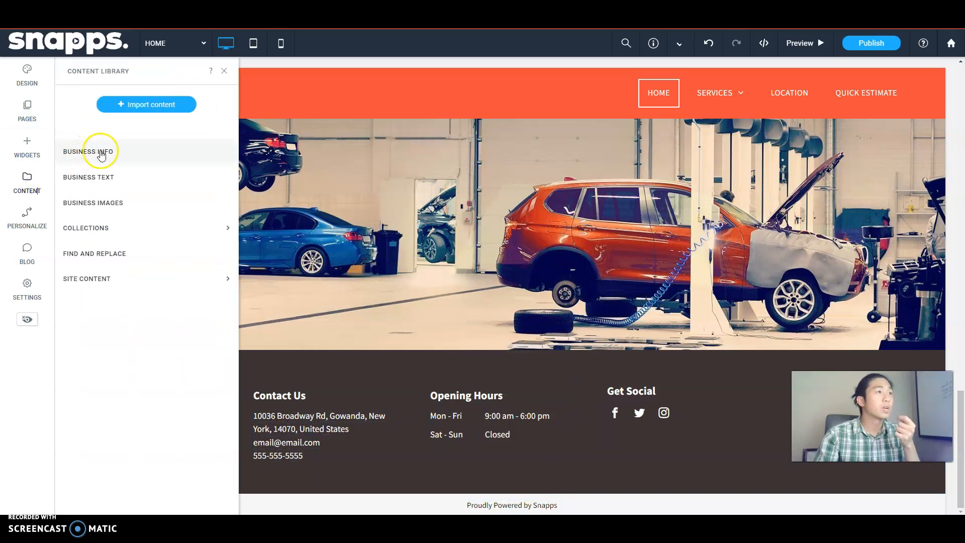
click(95, 156)
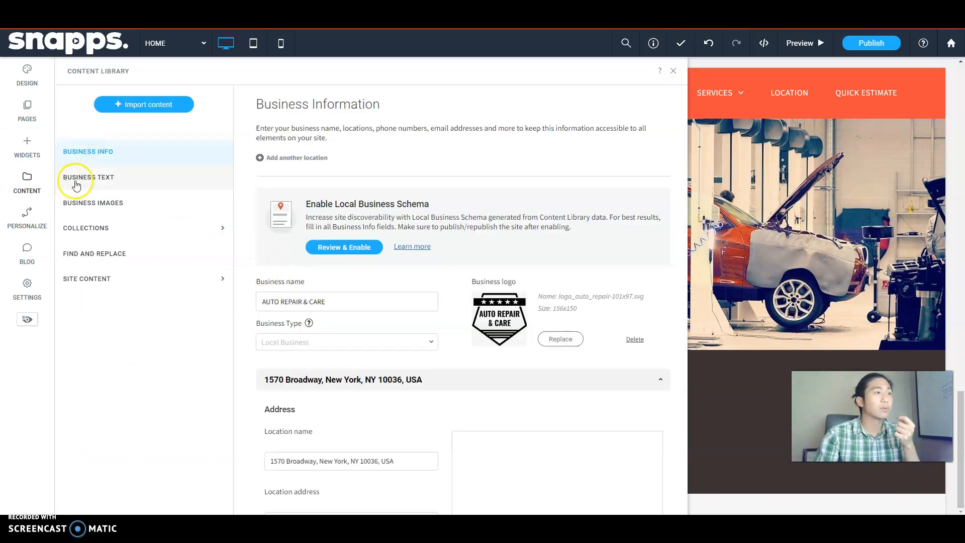
scroll(350, 245, down, 3)
scroll(351, 246, down, 1)
scroll(309, 213, up, 3)
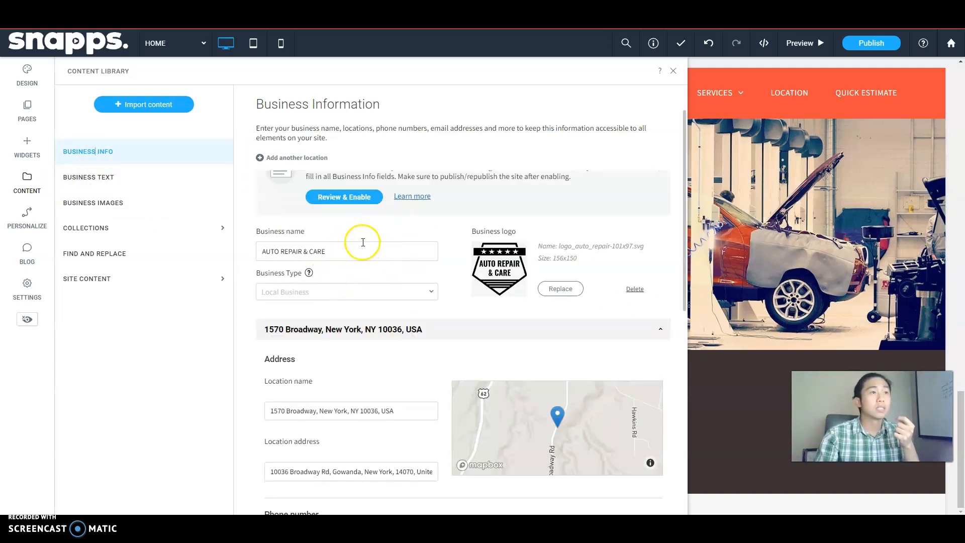
scroll(325, 231, up, 1)
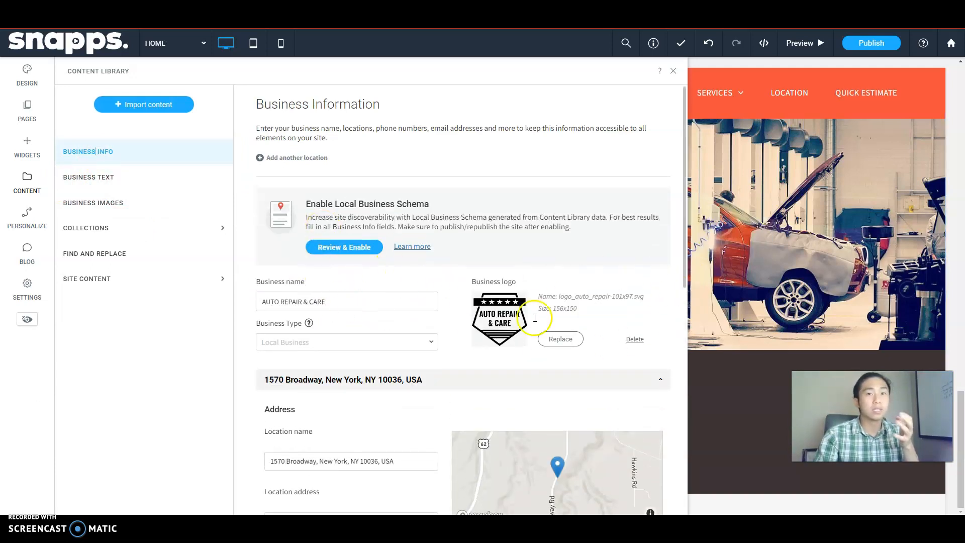
scroll(334, 318, down, 3)
scroll(290, 248, up, 2)
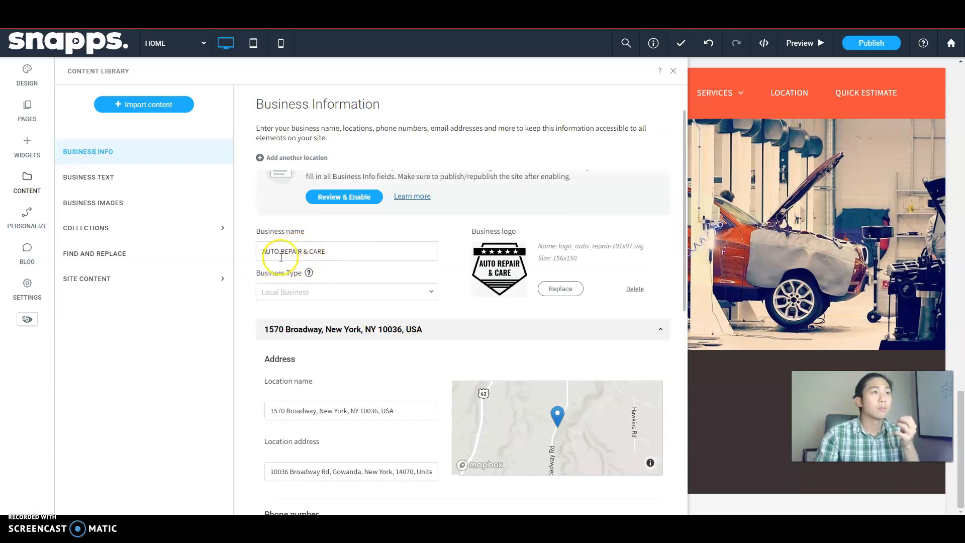
scroll(319, 282, down, 2)
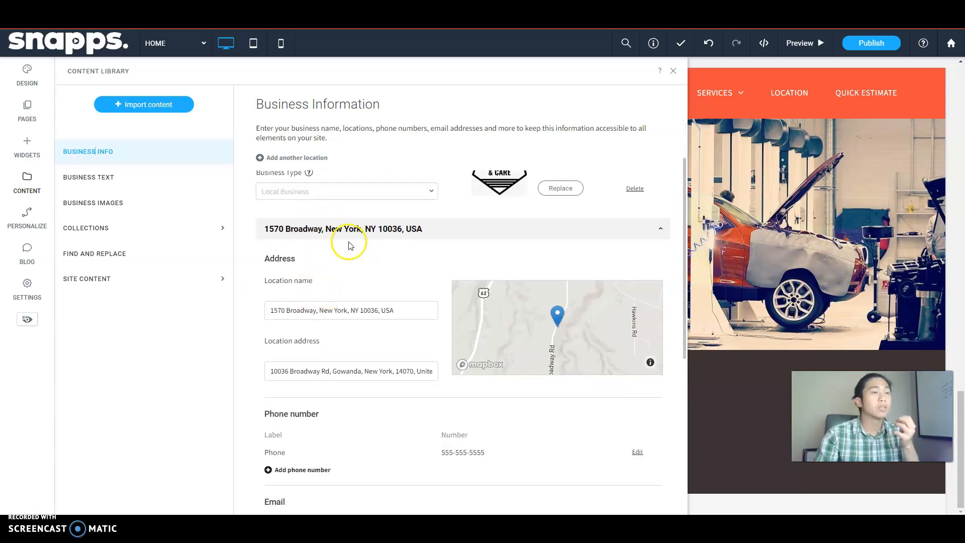
scroll(322, 299, down, 2)
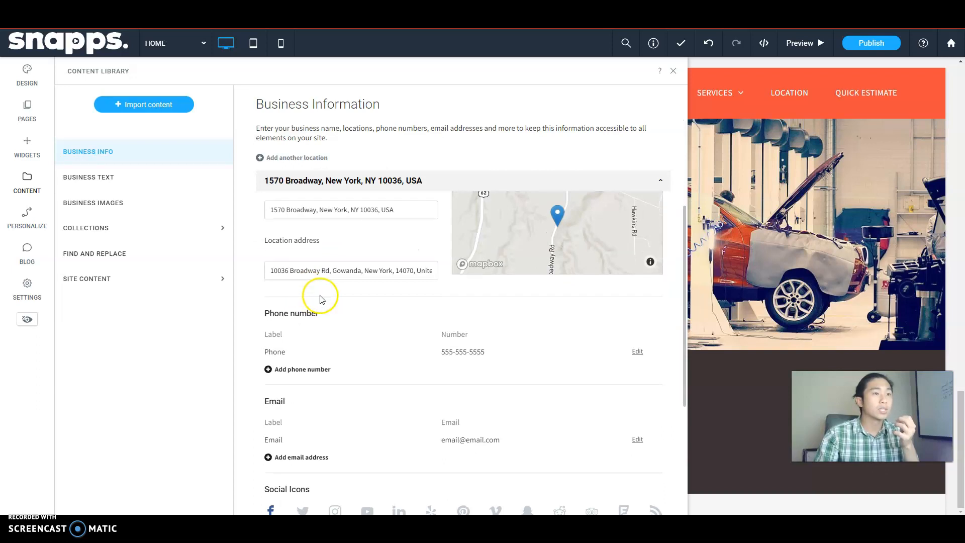
scroll(425, 360, down, 1)
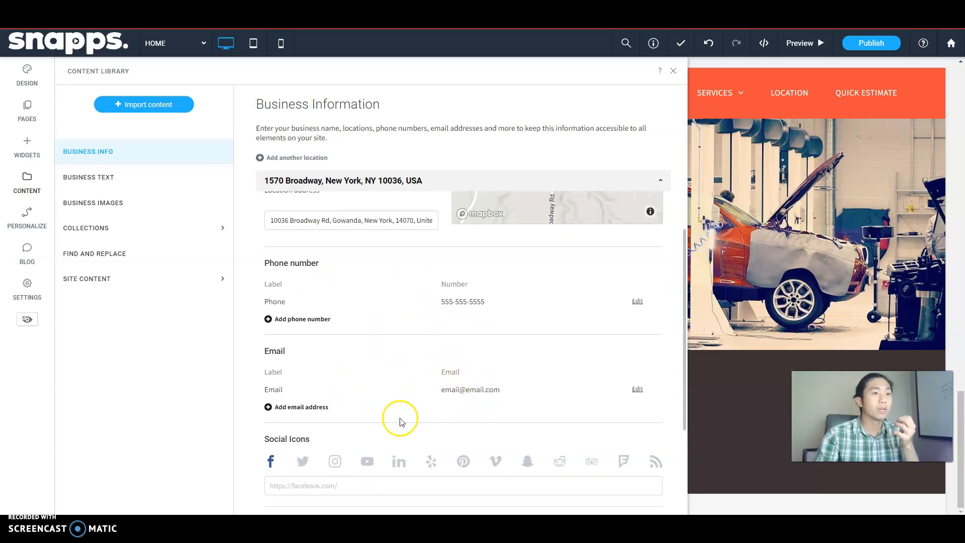
scroll(400, 421, down, 4)
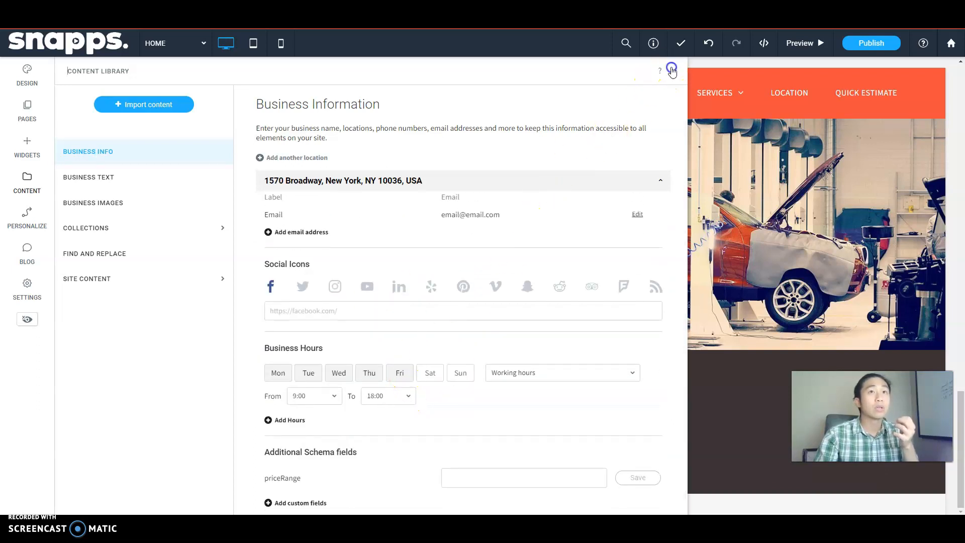
click(673, 71)
Insert the business location as connected content library data on a new line below the phone number in the footer's Contact Us text
scroll(353, 420, down, 20)
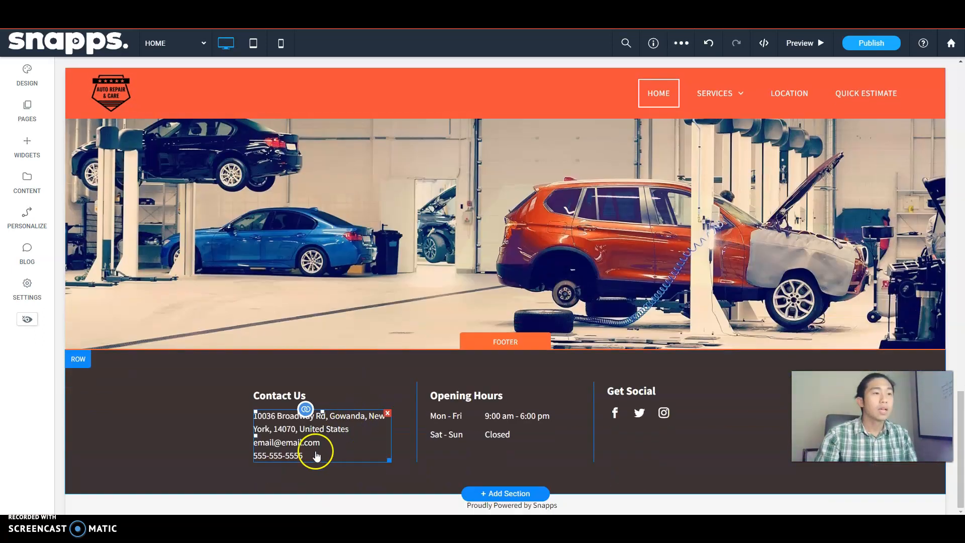
click(329, 456)
triple_click(332, 478)
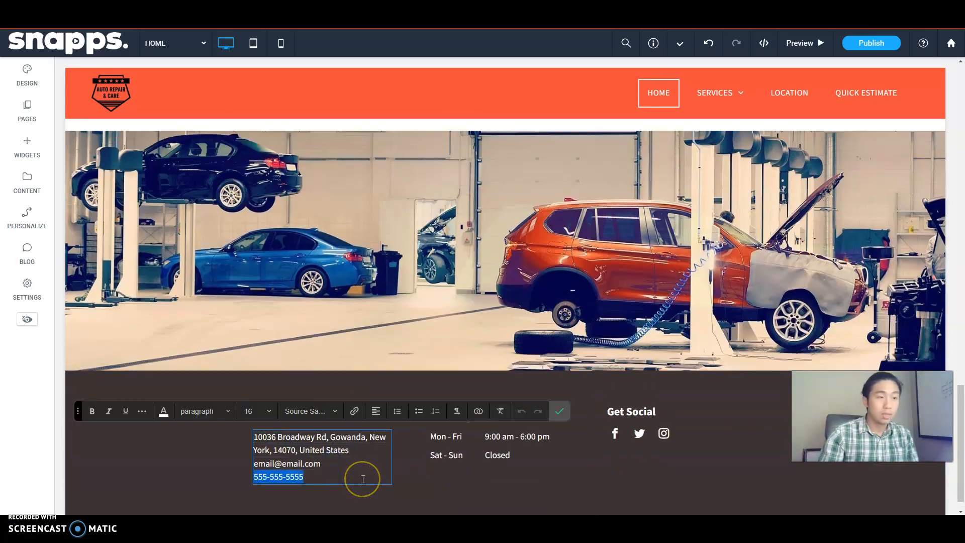
click(363, 479)
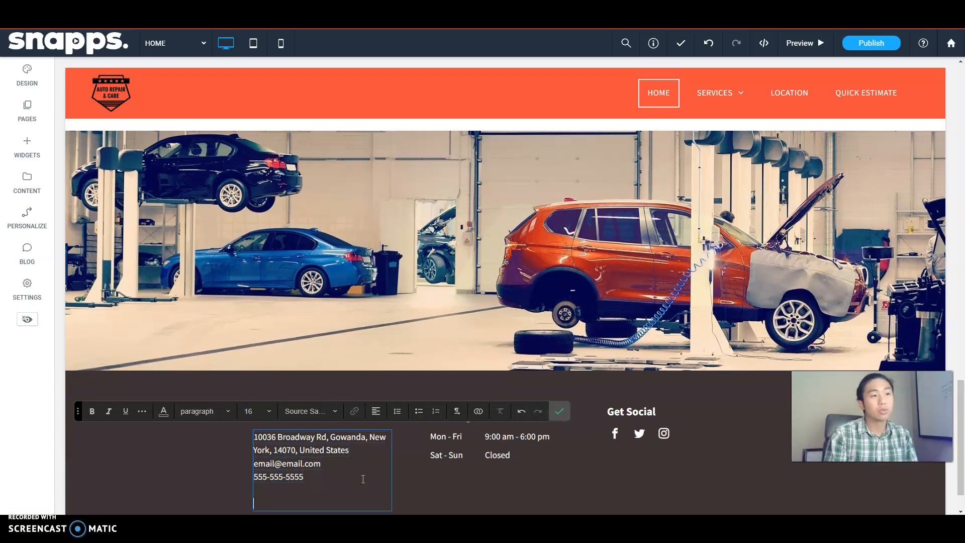
scroll(363, 479, down, 1)
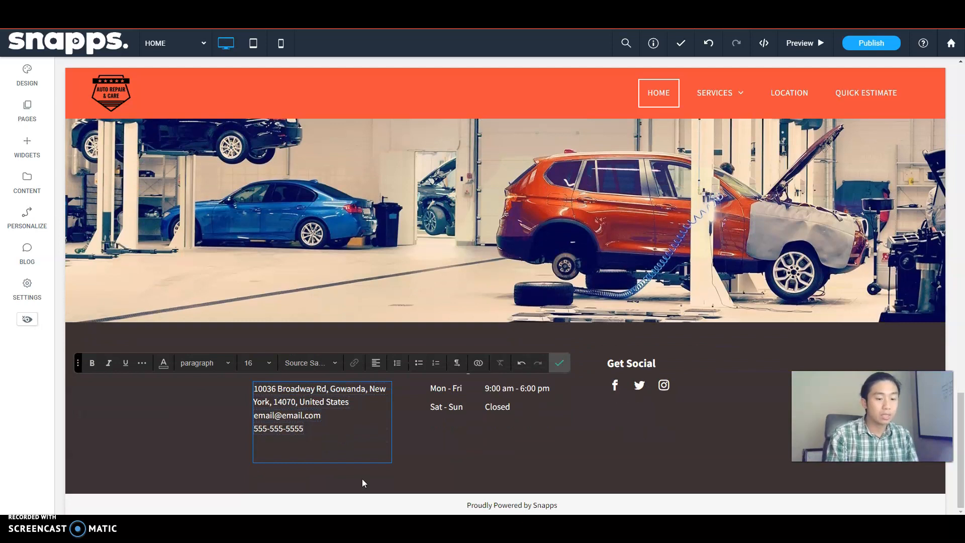
text({{)
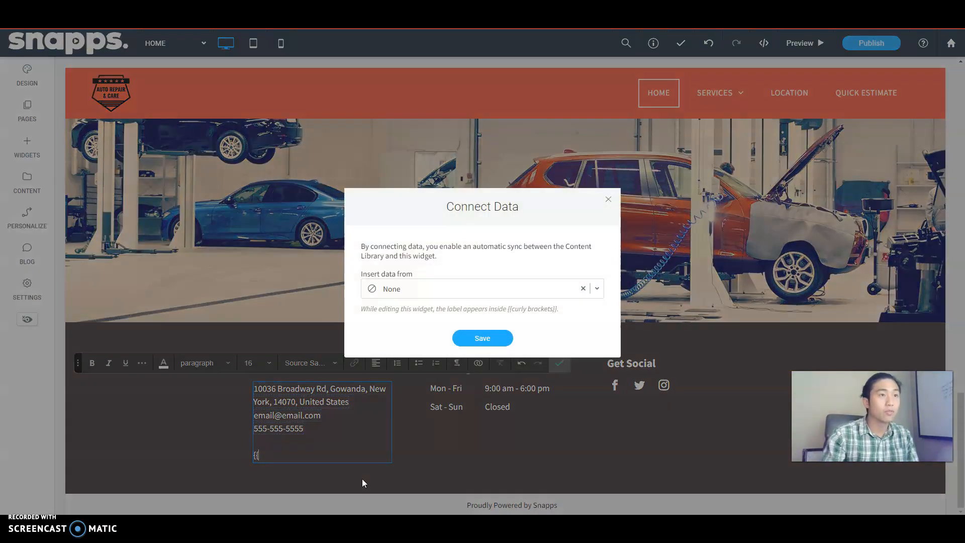
click(554, 289)
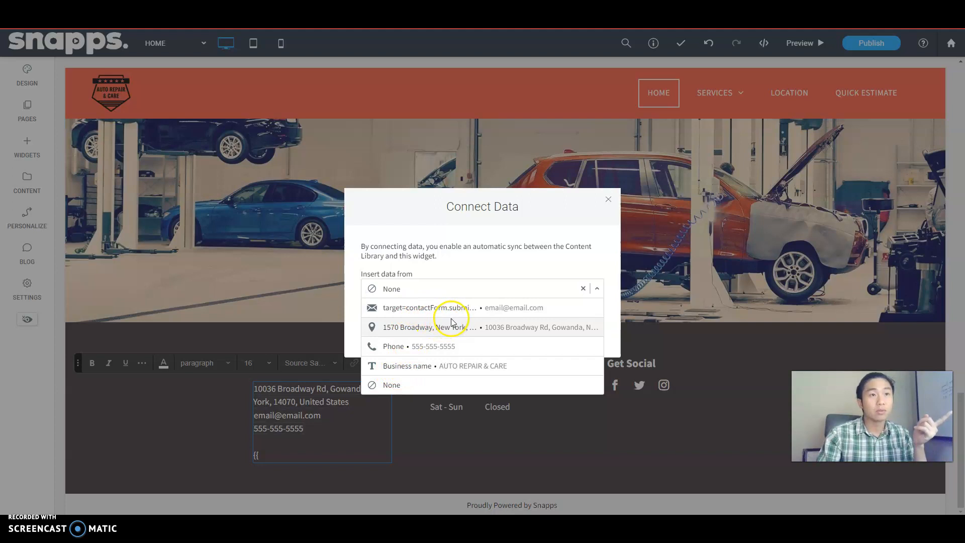
click(464, 329)
click(475, 342)
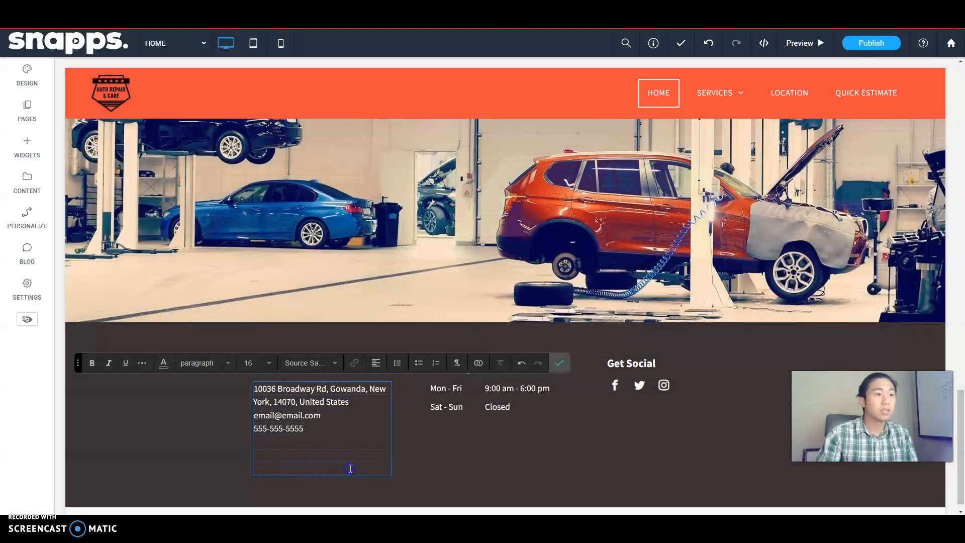
Color the inserted address white and confirm the Contact Us text edit
click(282, 451)
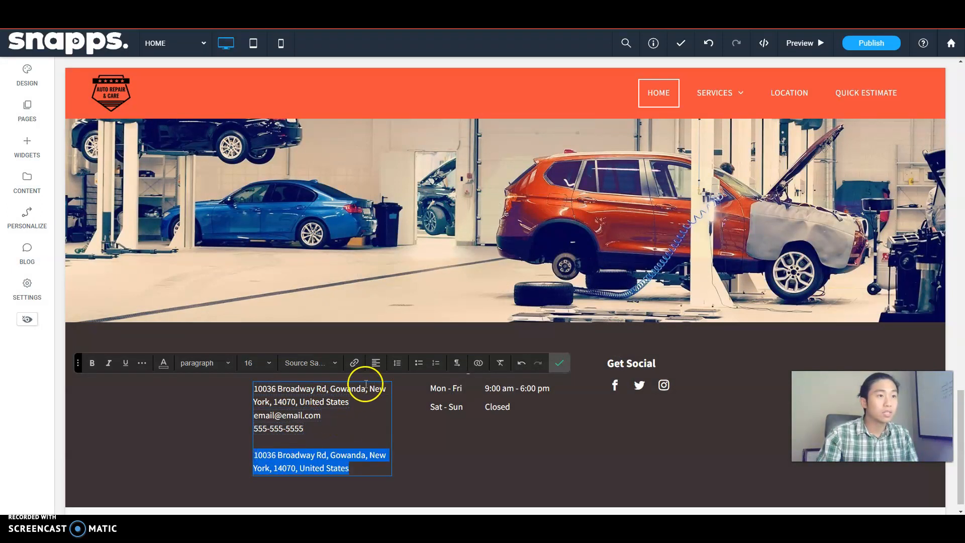
click(165, 365)
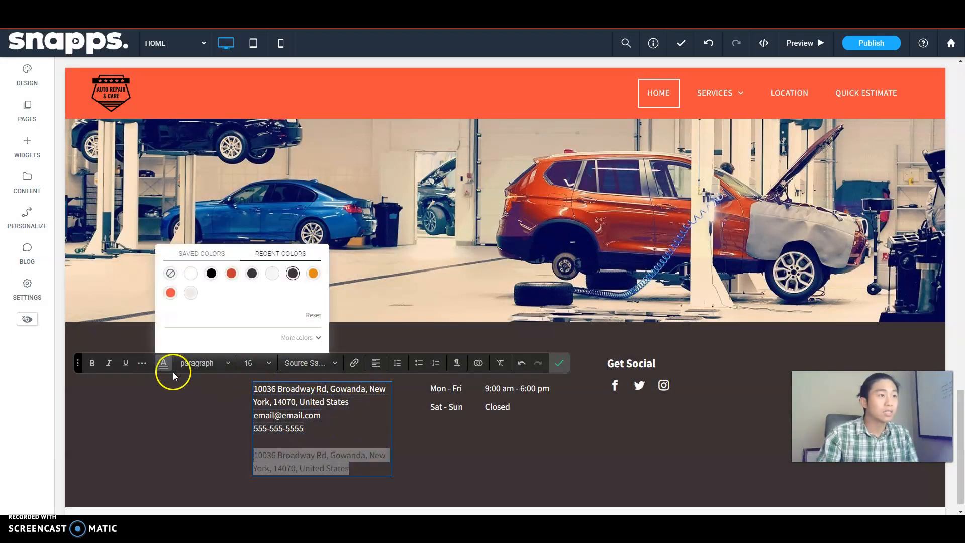
click(192, 278)
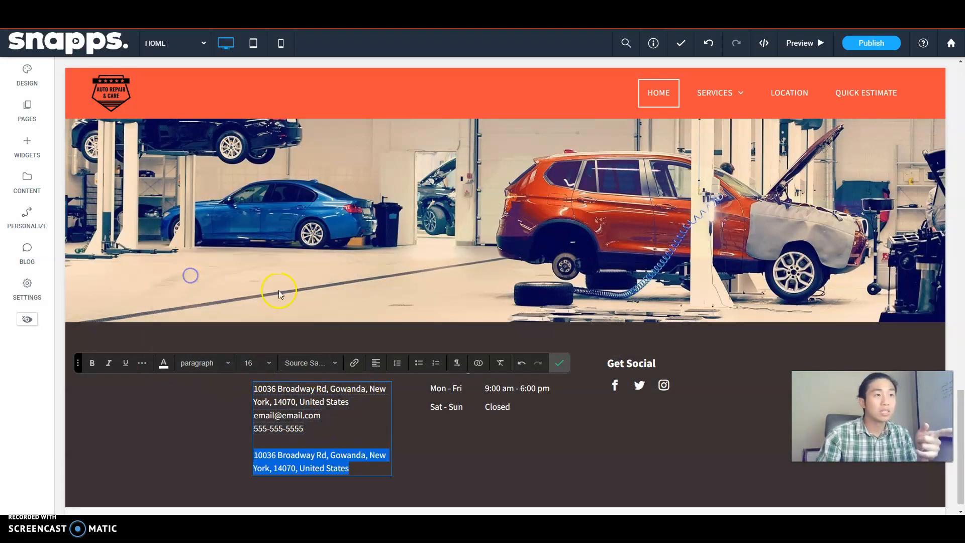
click(302, 469)
click(557, 363)
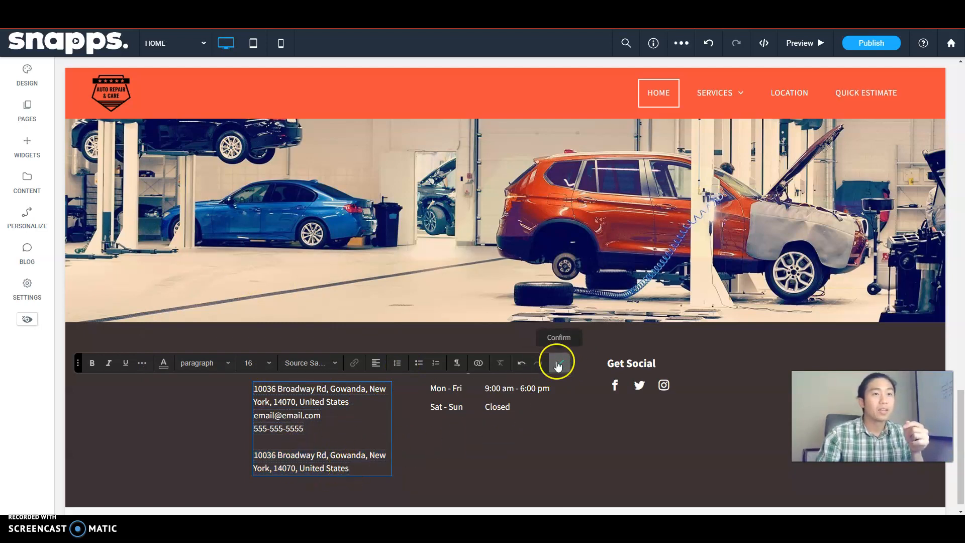
click(557, 364)
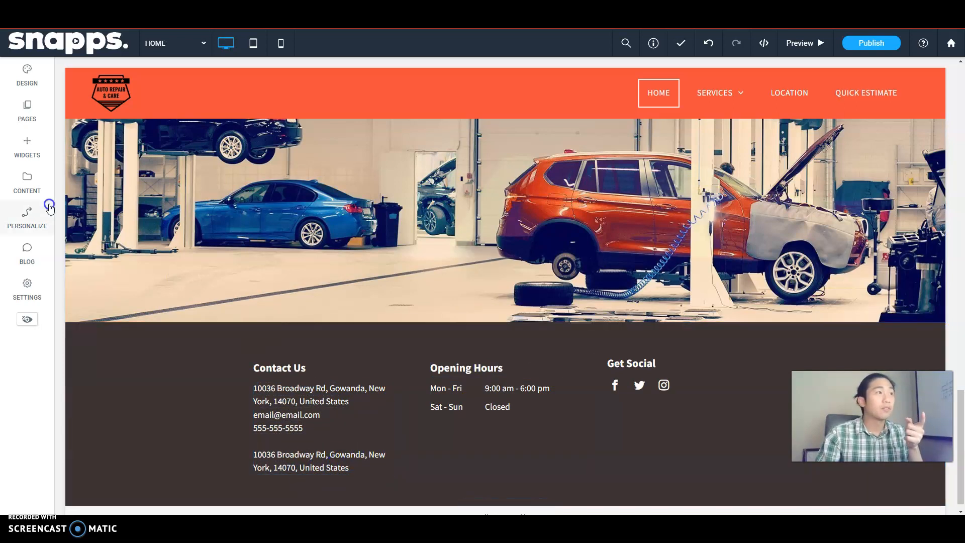
Open the content library's Business Info and change the street number in the location name to 600
click(35, 182)
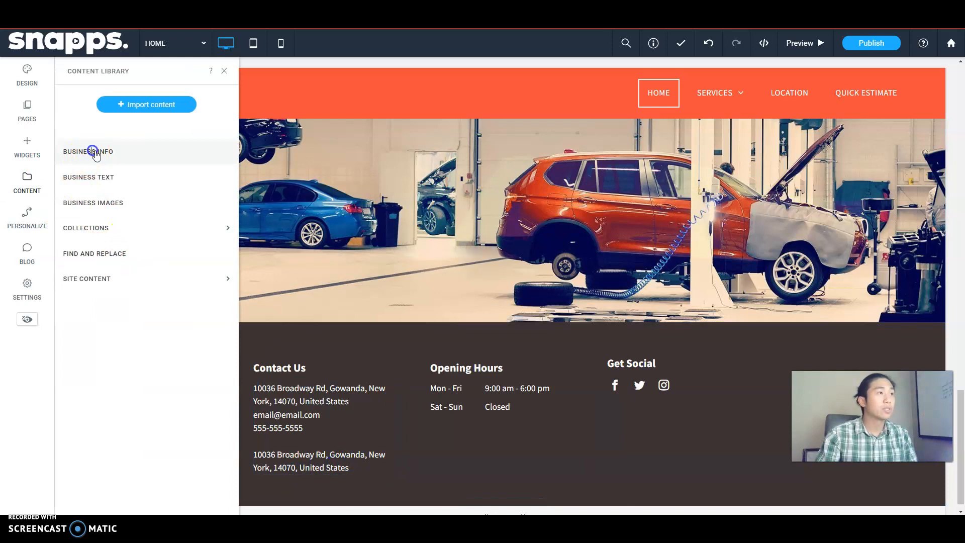
click(88, 151)
scroll(302, 276, down, 3)
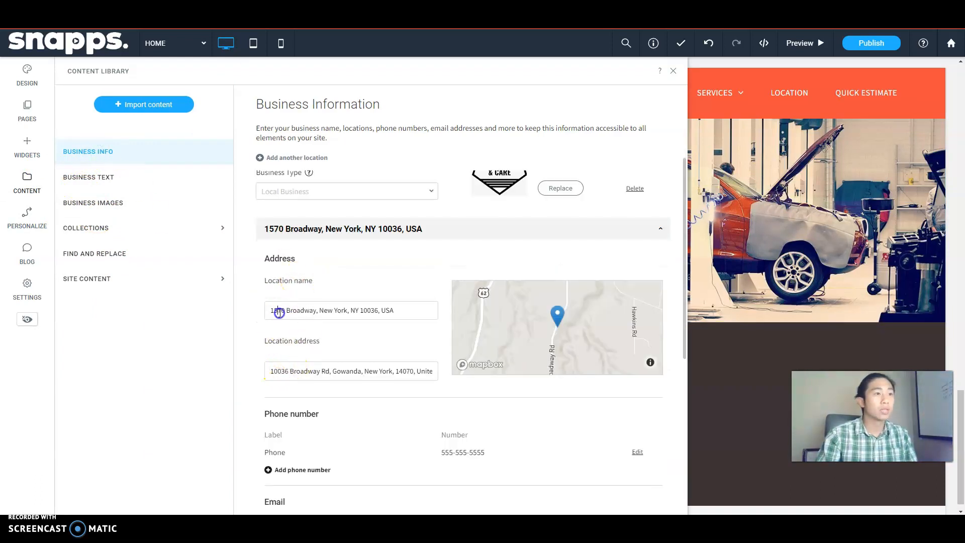
text(60)
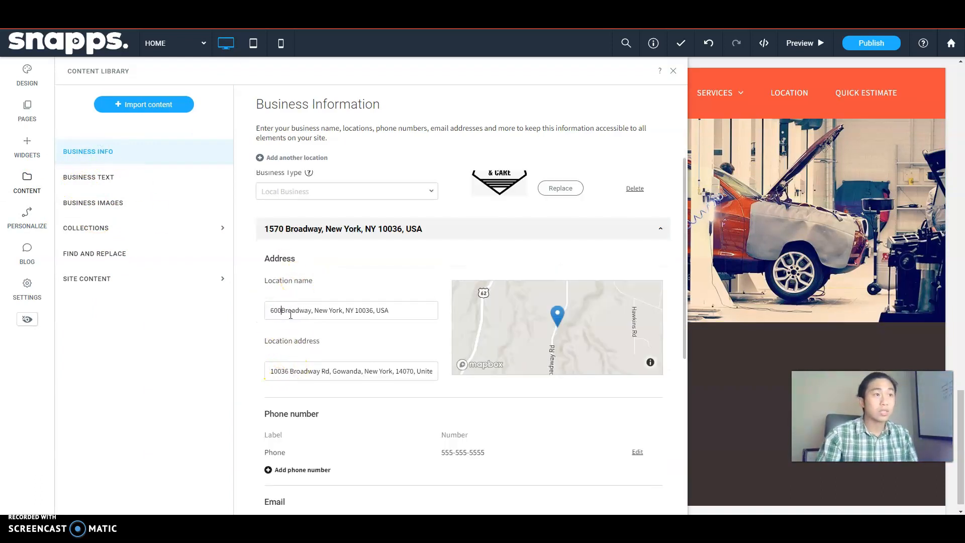
text(0)
scroll(290, 314, up, 3)
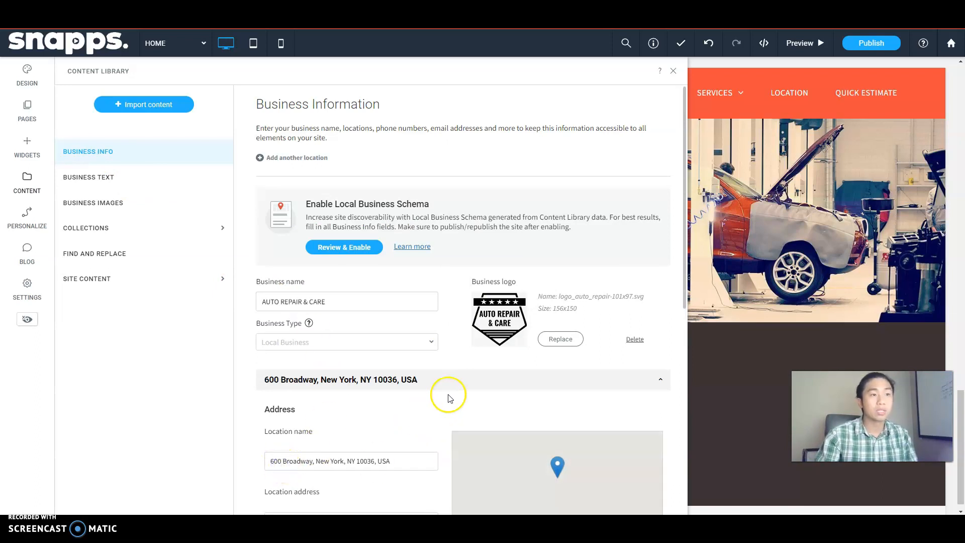
Change the location address's street number to 600 and accept the first suggested address
scroll(315, 409, down, 5)
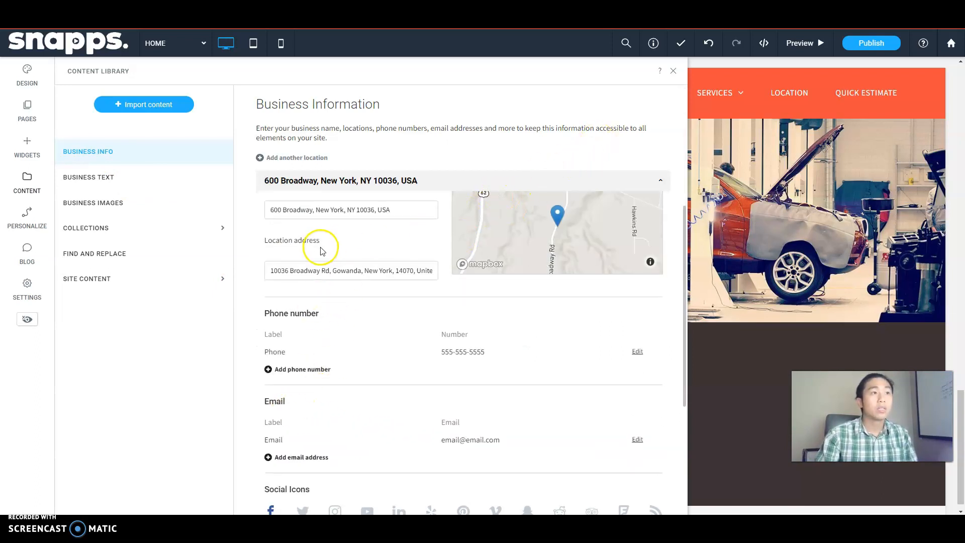
text(600)
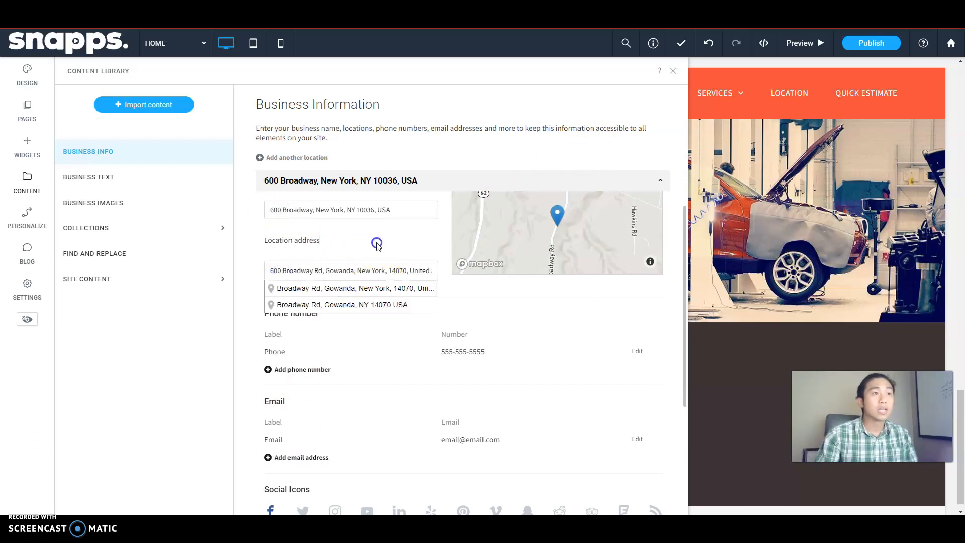
click(379, 290)
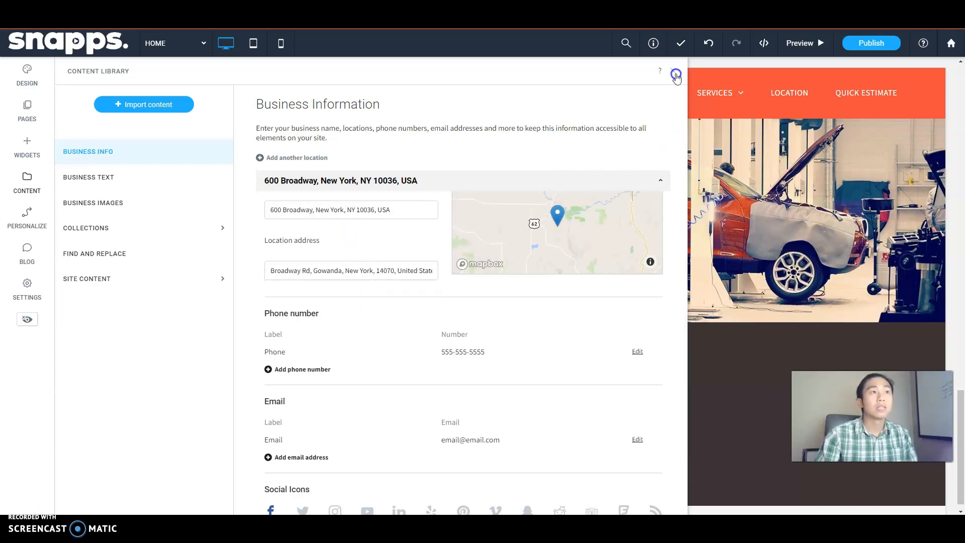
click(390, 265)
Clear the location name, close the content library, and check the synced addresses in the footer's Contact Us text
click(392, 203)
drag(396, 210, 236, 215)
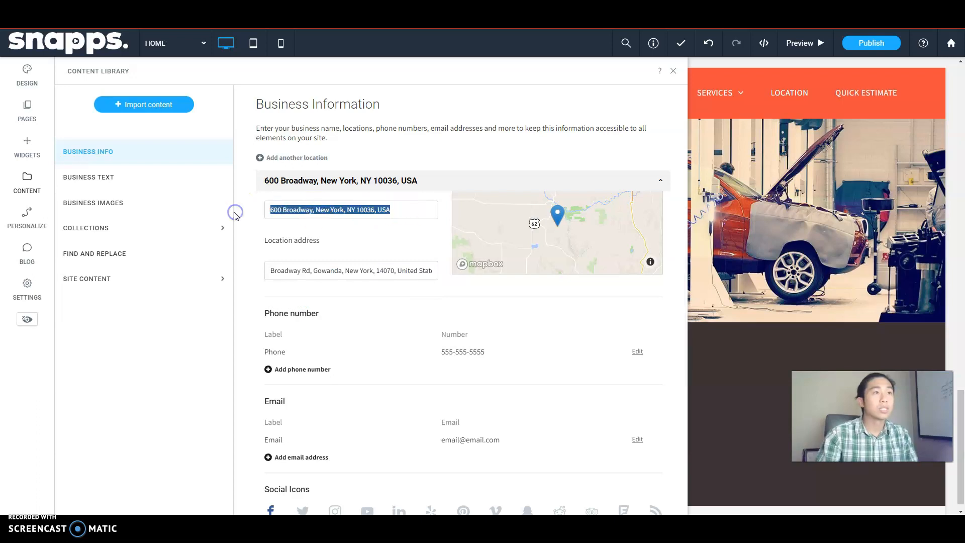
key(BackSpace)
click(267, 243)
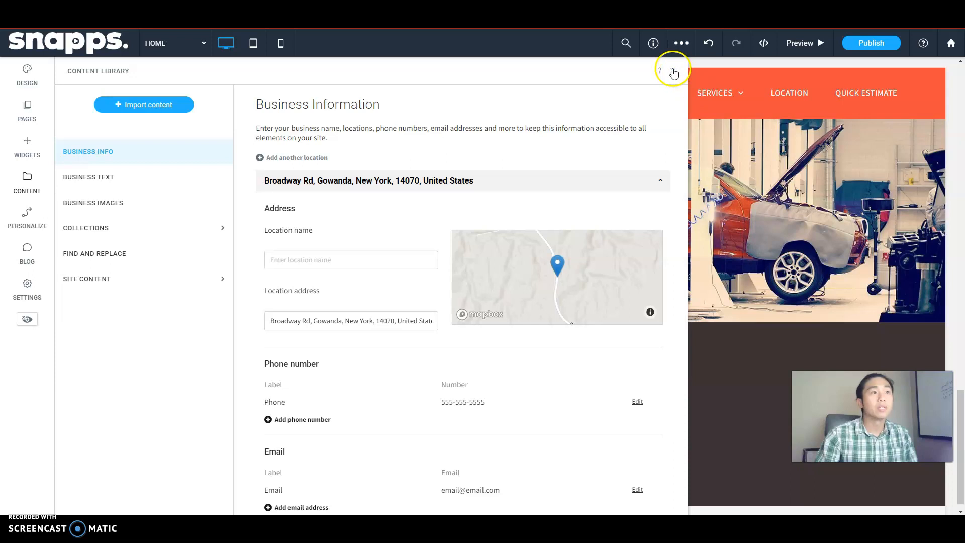
click(673, 74)
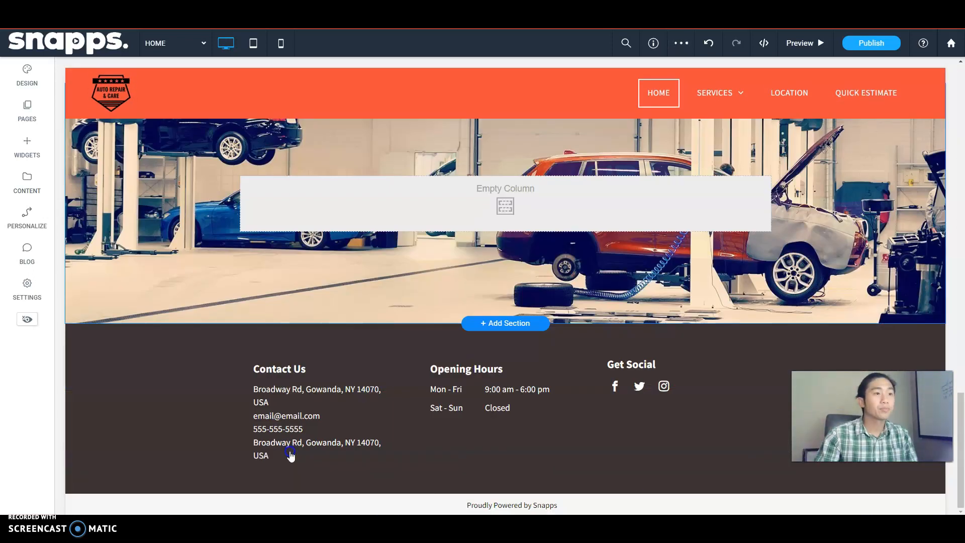
click(291, 454)
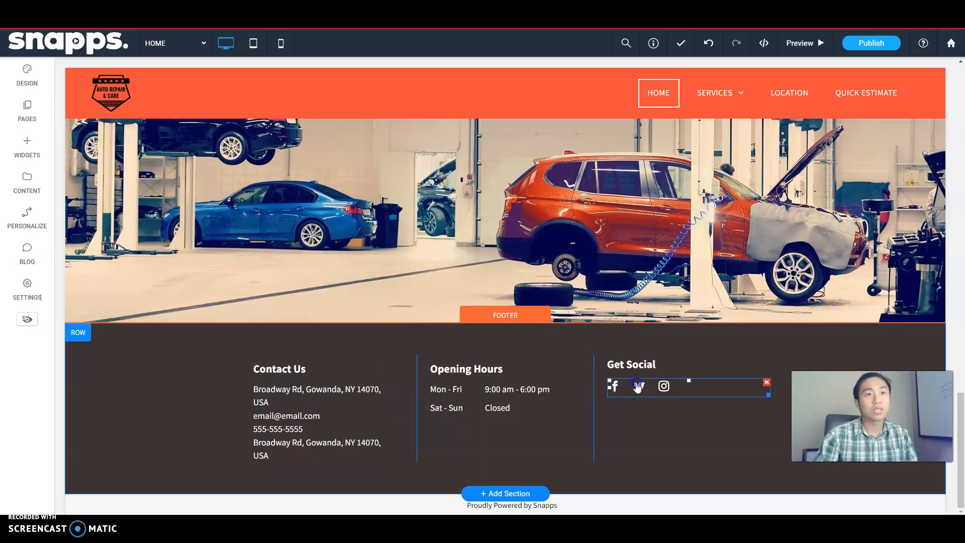
Open the link settings for the word "metropolitan" in the home page's About paragraph
scroll(431, 352, up, 10)
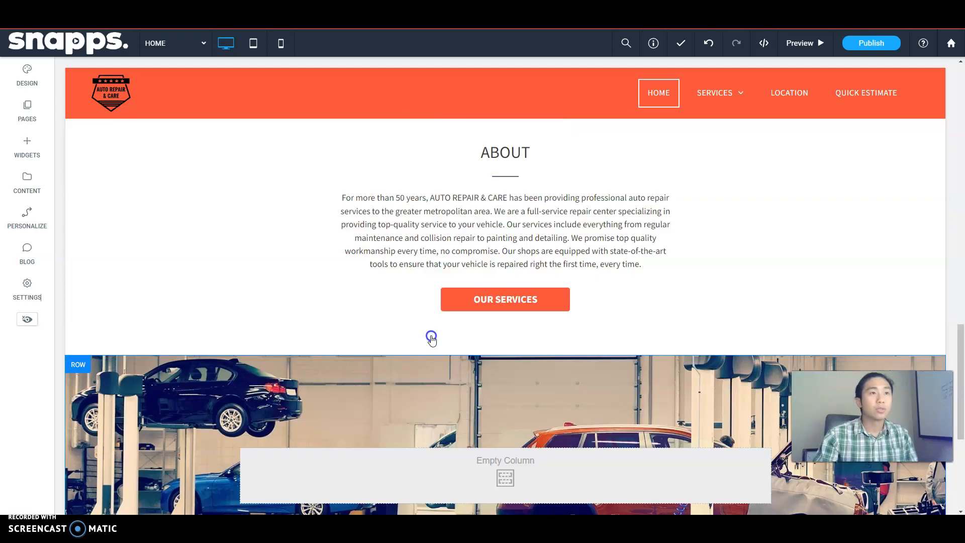
scroll(431, 340, down, 4)
click(431, 340)
click(442, 294)
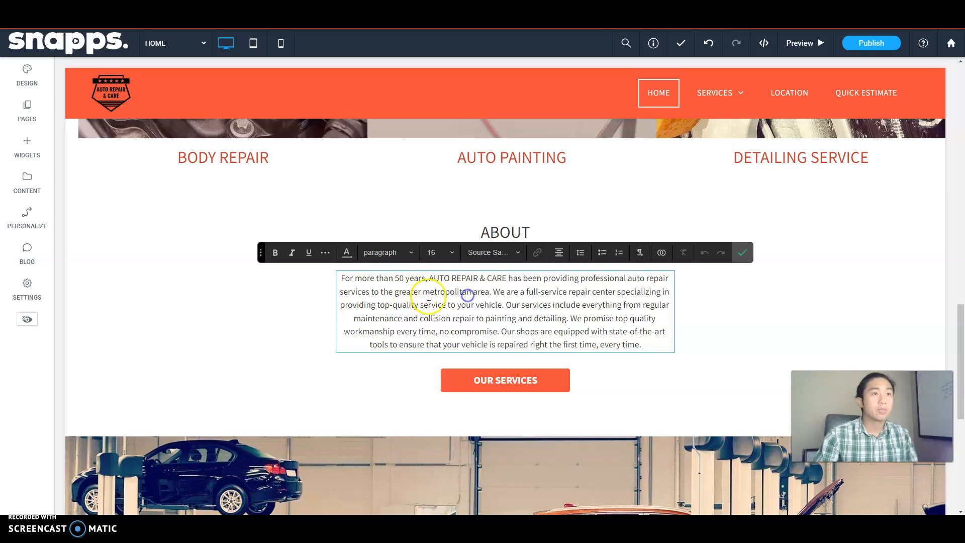
drag(427, 296, 461, 296)
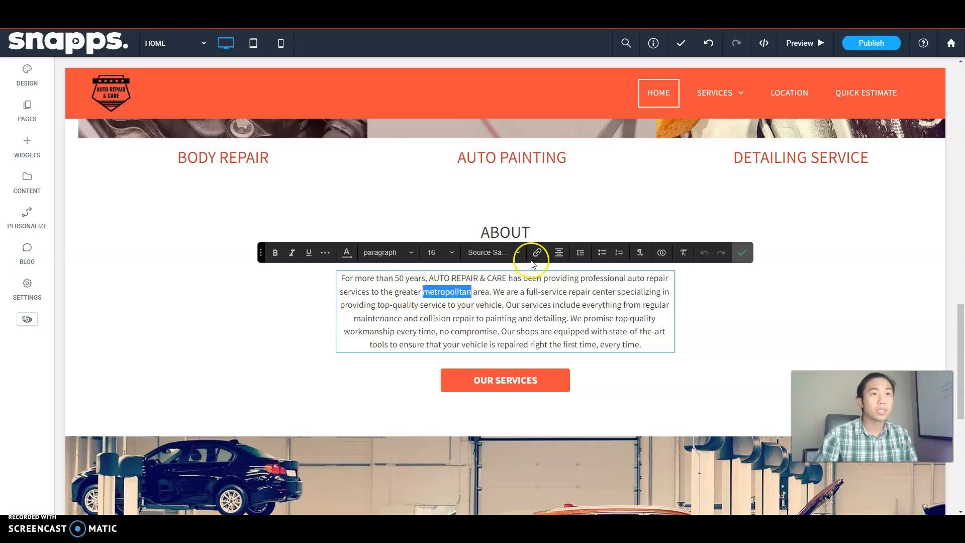
click(536, 253)
Go through the Website URL, Existing page and Anchor link options, and link the word to the existing HOME page
click(445, 211)
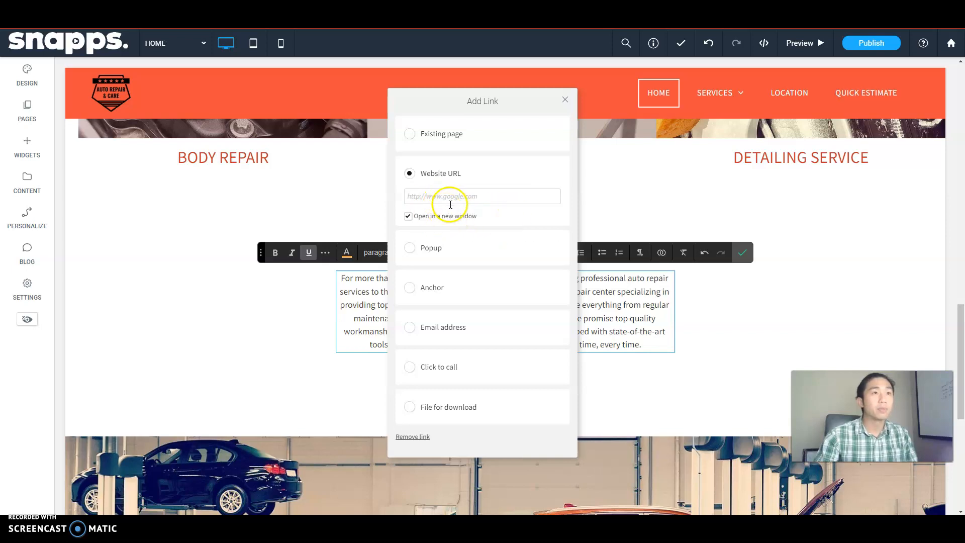
click(442, 184)
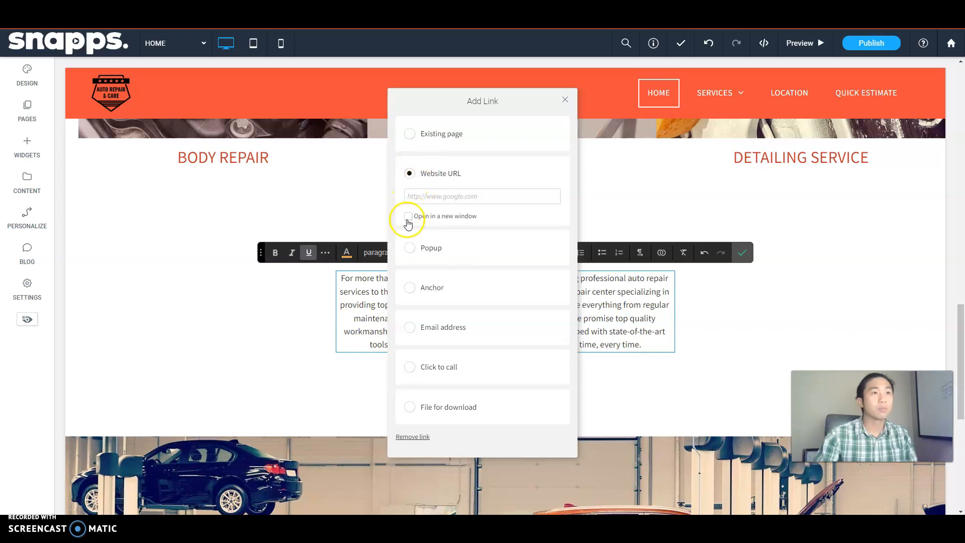
click(410, 134)
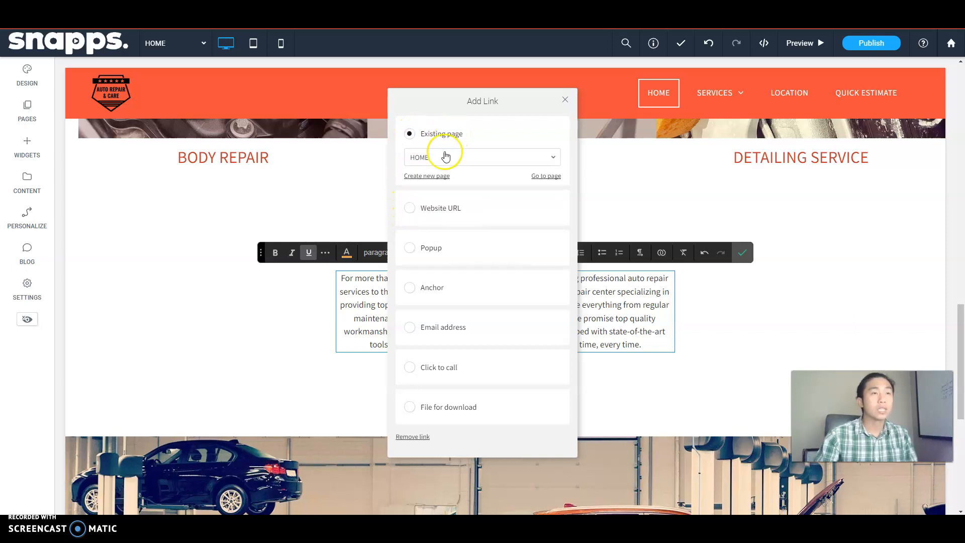
click(445, 158)
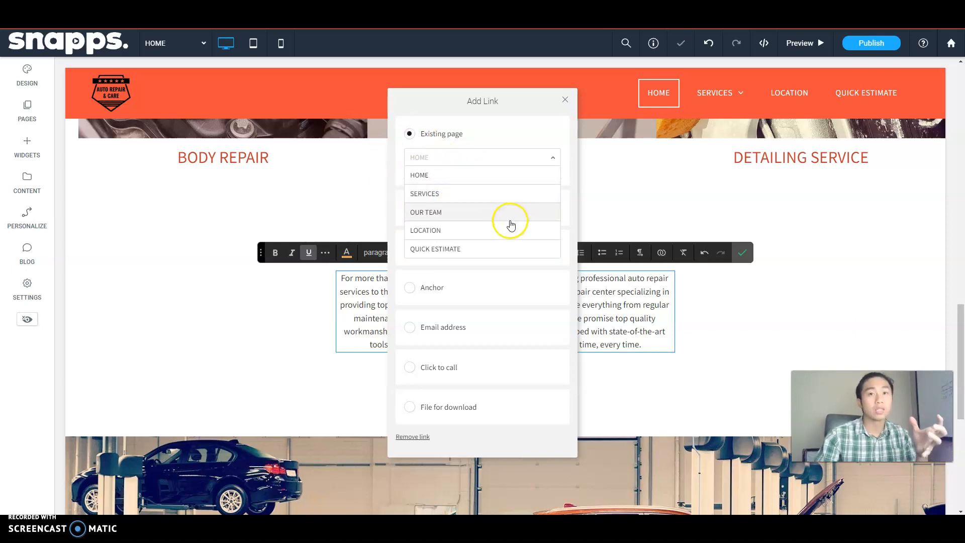
click(433, 286)
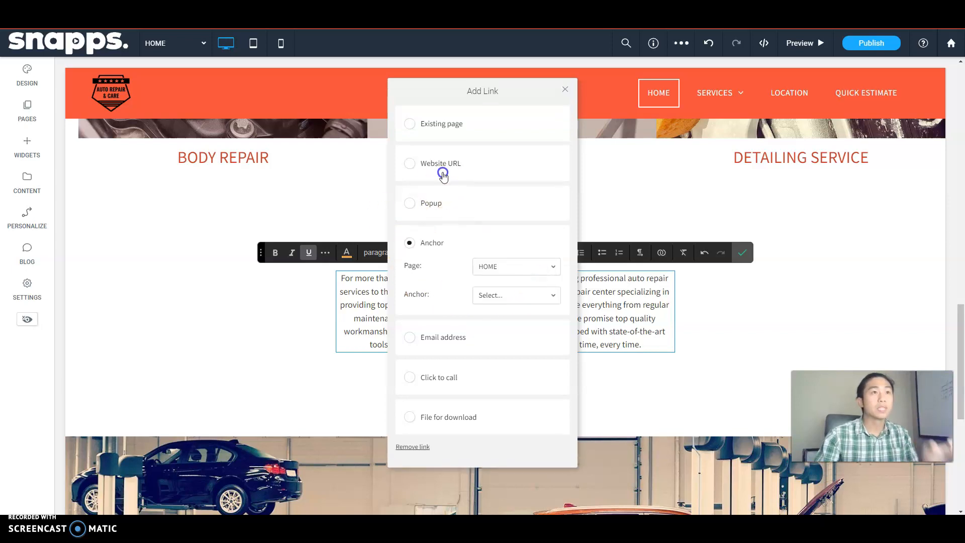
click(442, 172)
click(426, 135)
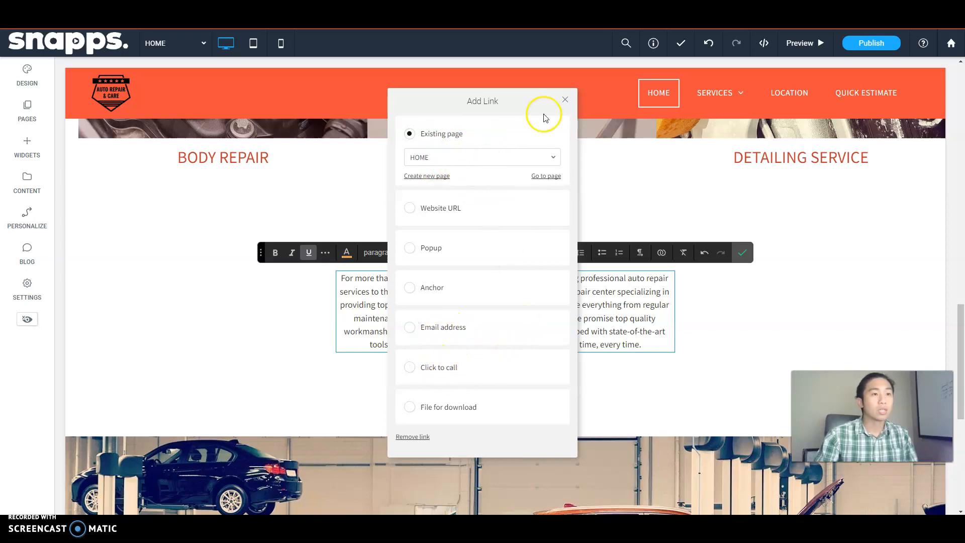
click(569, 101)
Set the hero section's SCHEDULE A REPAIR button to the Click to call link option, using the site's connected phone number
scroll(616, 287, up, 10)
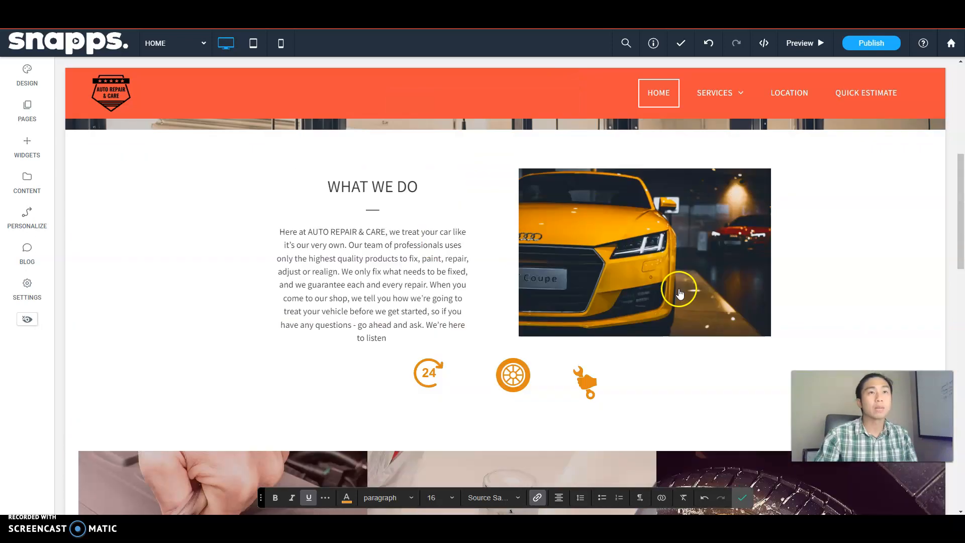
click(505, 349)
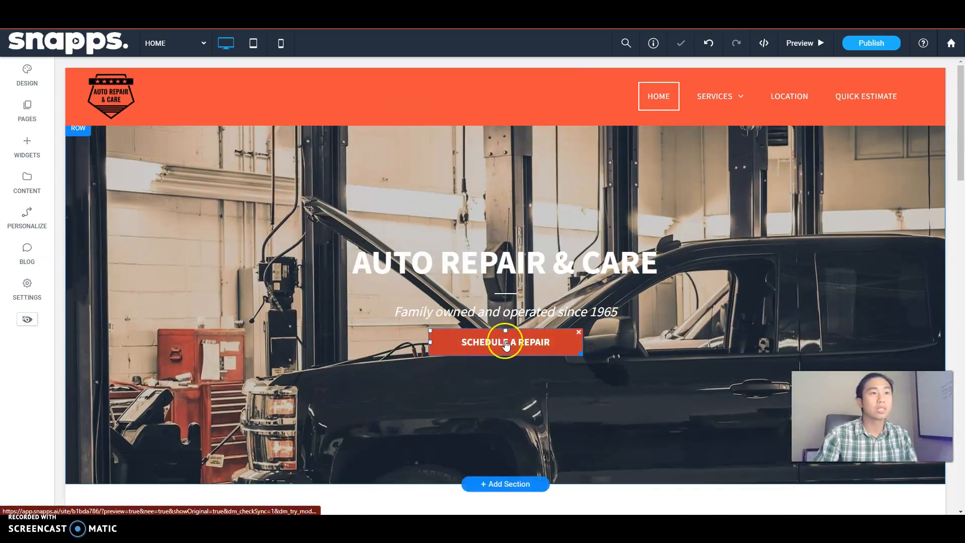
click(505, 350)
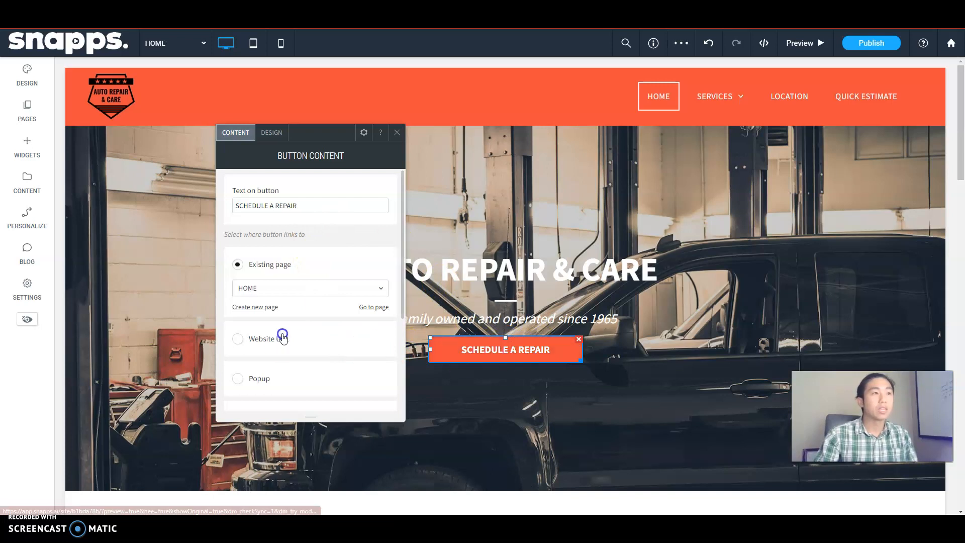
scroll(280, 334, down, 3)
click(237, 353)
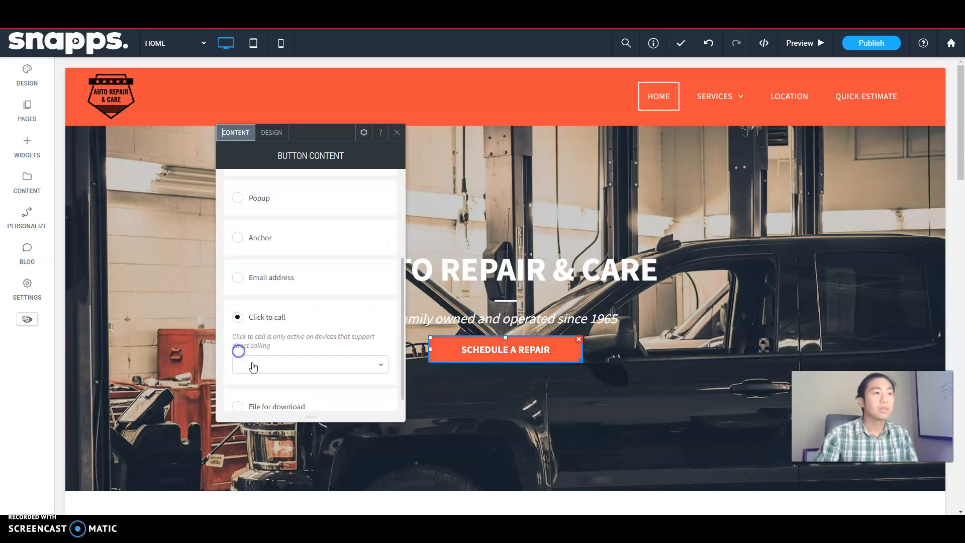
click(337, 349)
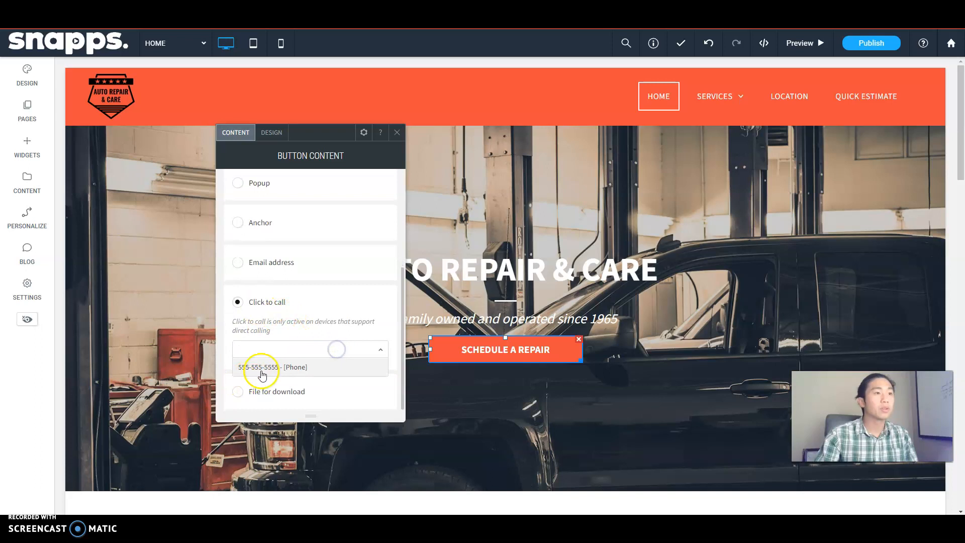
click(262, 370)
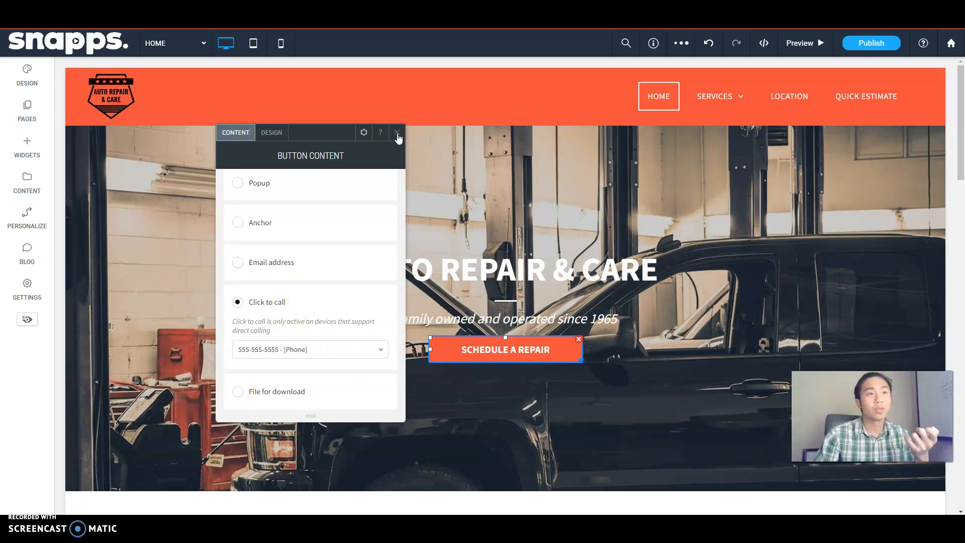
click(397, 133)
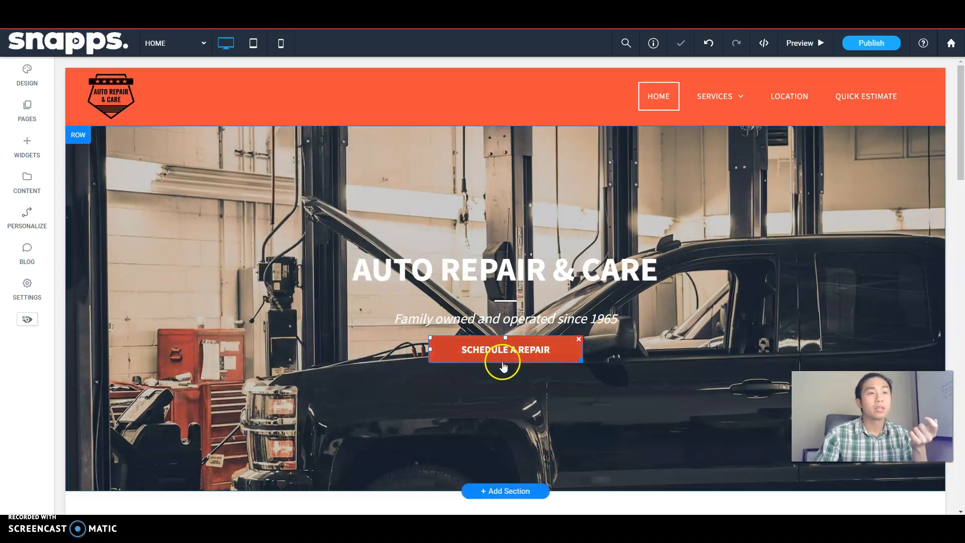
Change the hero button's text to "Click To Call" and close its content settings
click(501, 358)
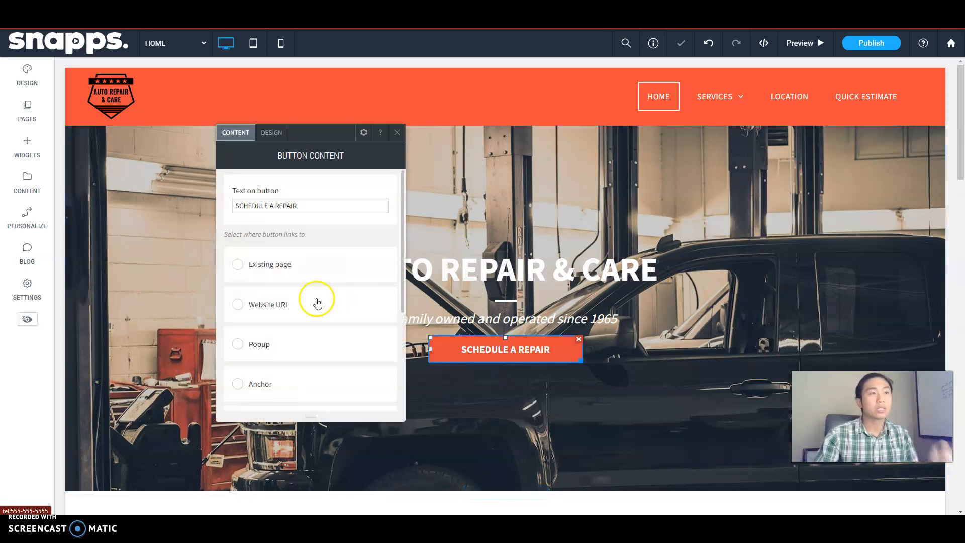
drag(310, 205, 186, 212)
text(Click To Call)
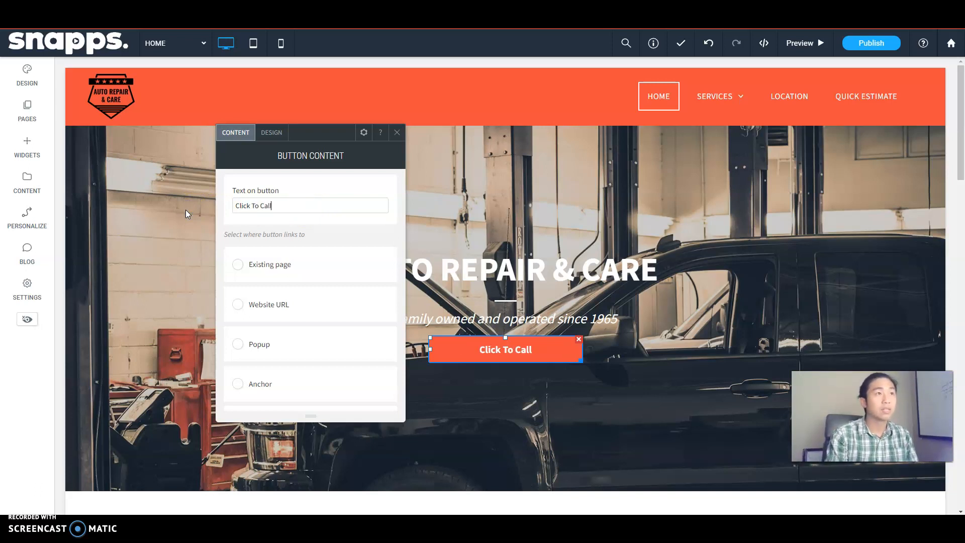
click(397, 133)
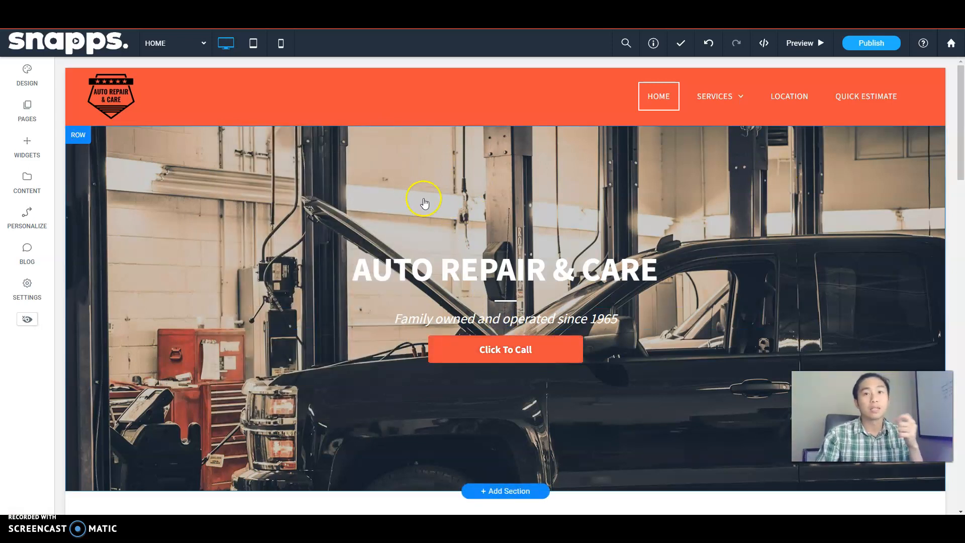
scroll(425, 200, down, 3)
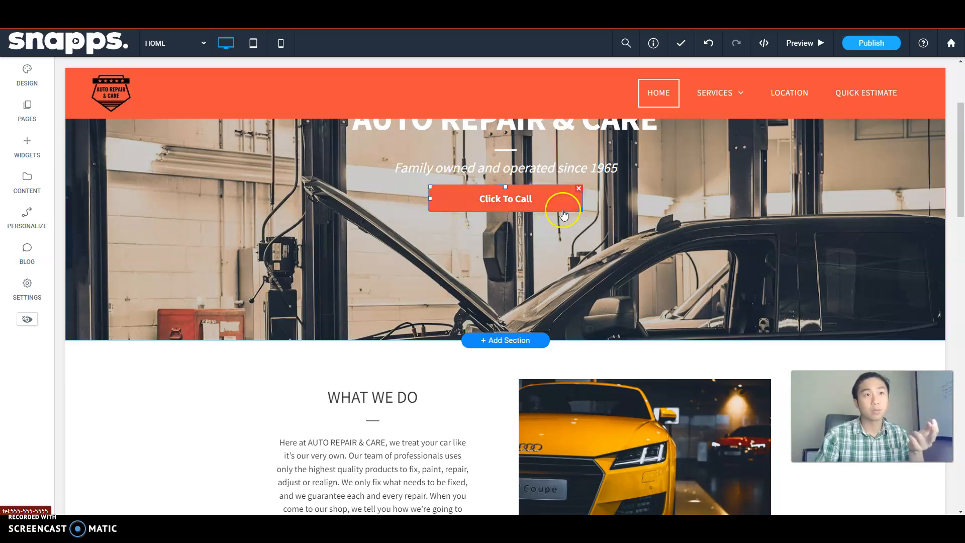
scroll(503, 196, up, 3)
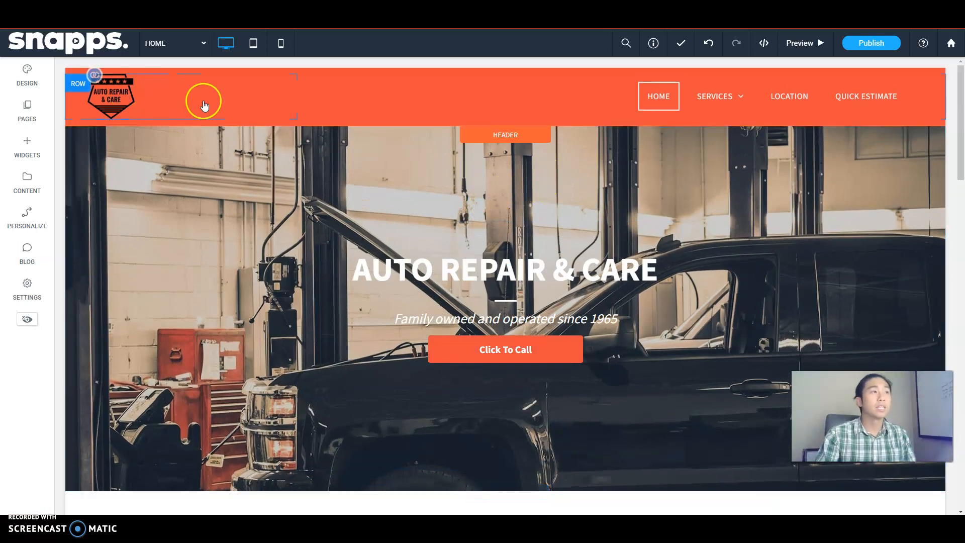
scroll(532, 258, down, 20)
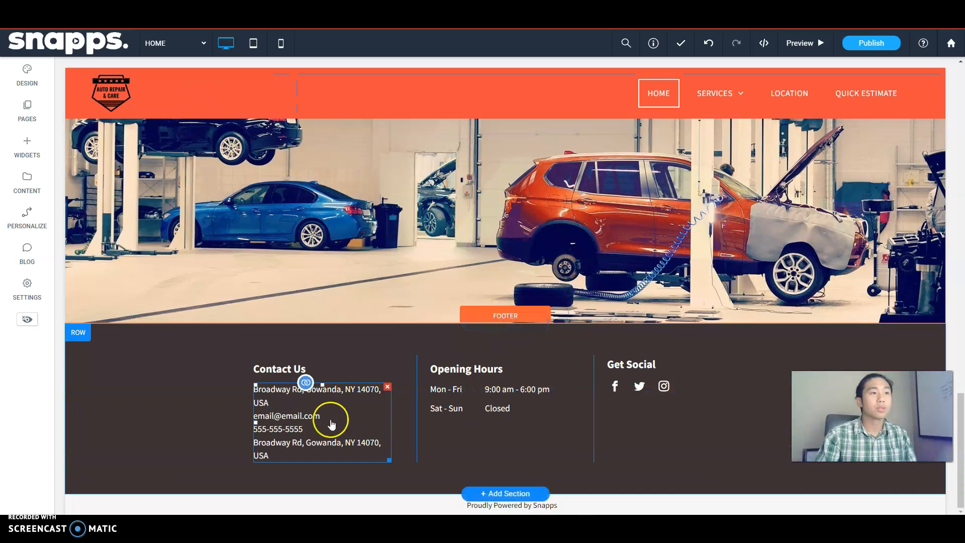
scroll(705, 198, up, 15)
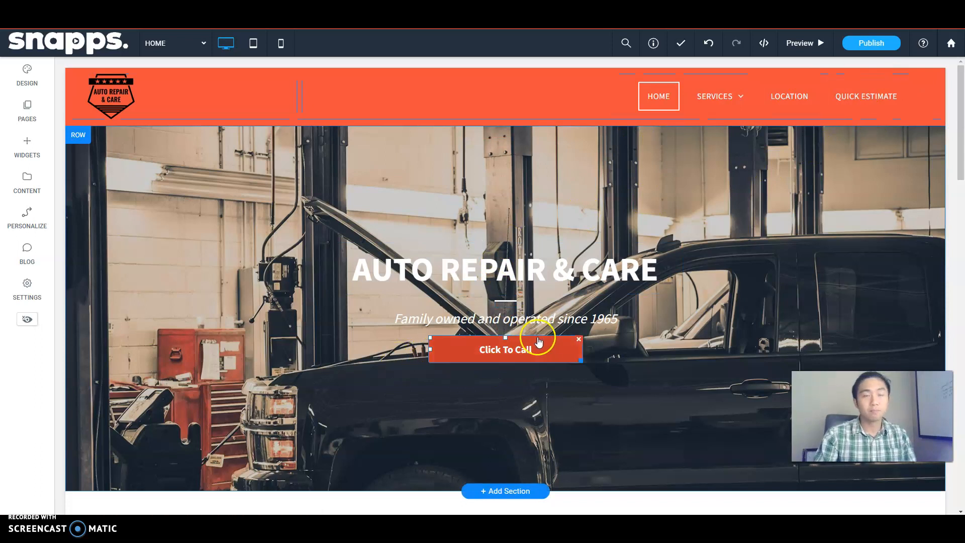
scroll(541, 335, down, 10)
scroll(340, 240, up, 10)
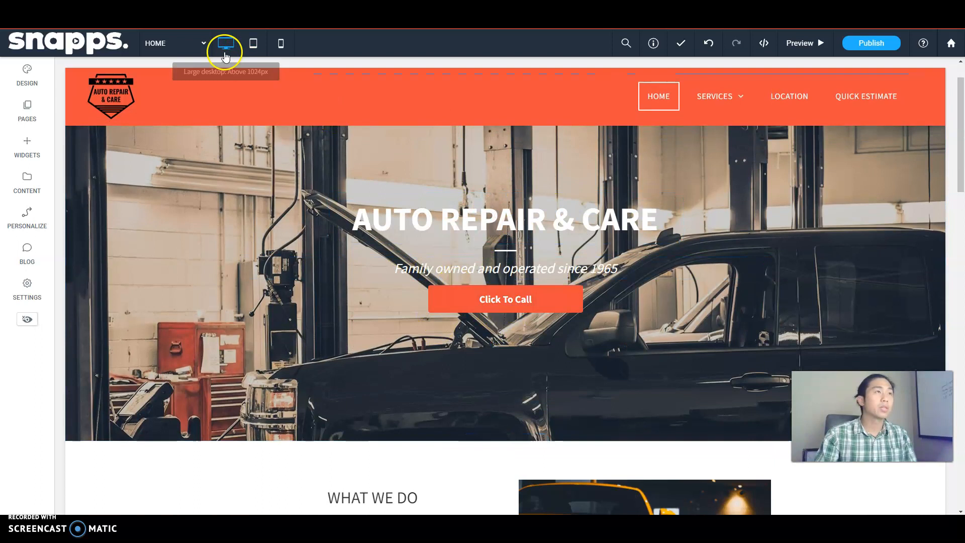
Open the HOME page's SEO settings and look over the Page Title and Page Description fields
click(26, 113)
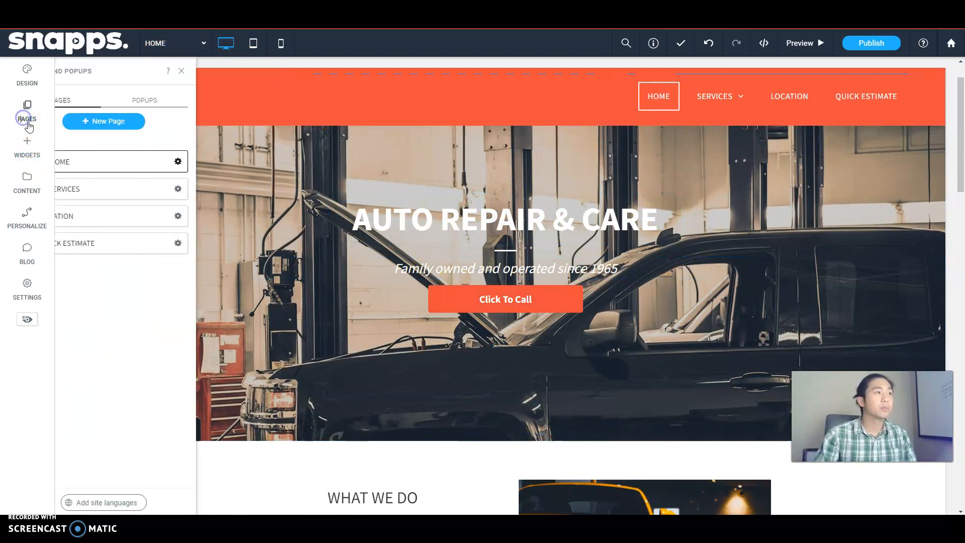
click(220, 162)
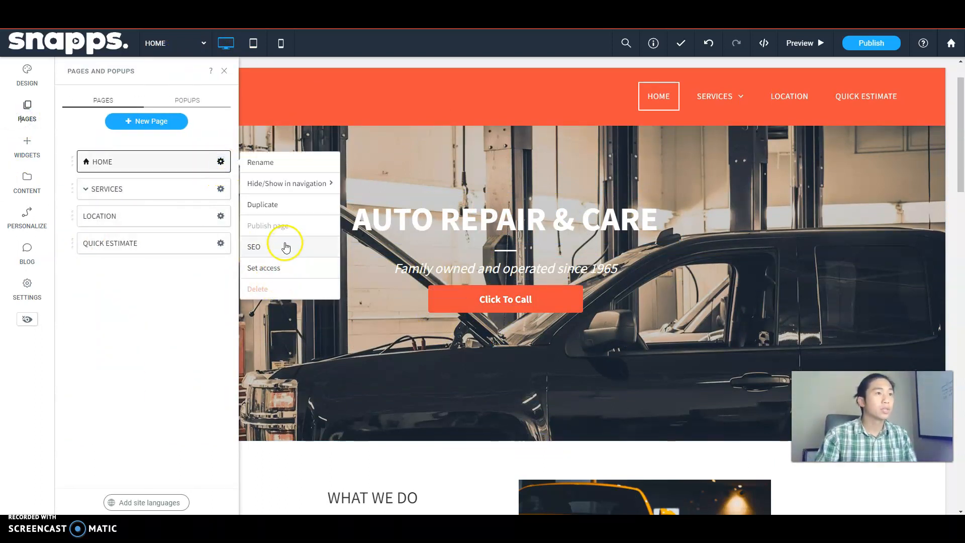
click(291, 253)
scroll(352, 271, down, 2)
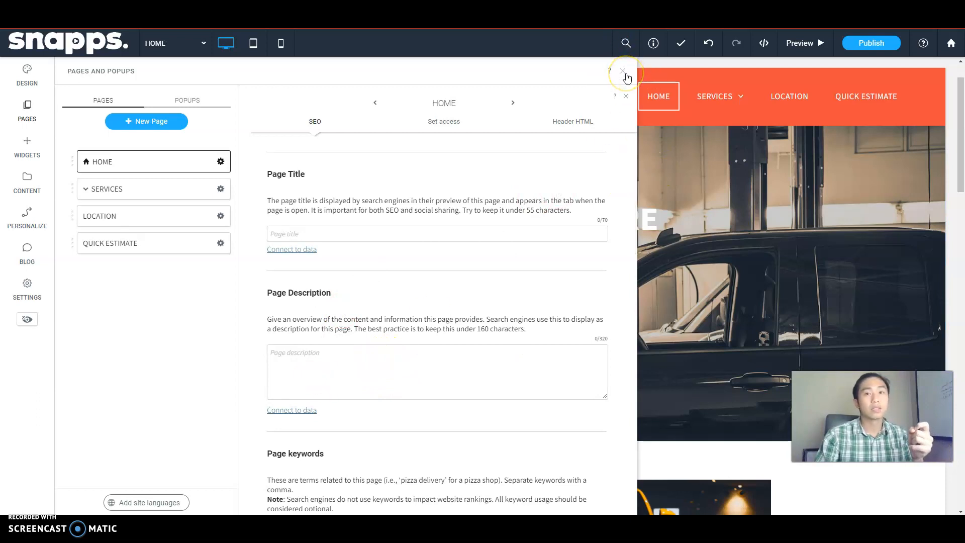
click(557, 233)
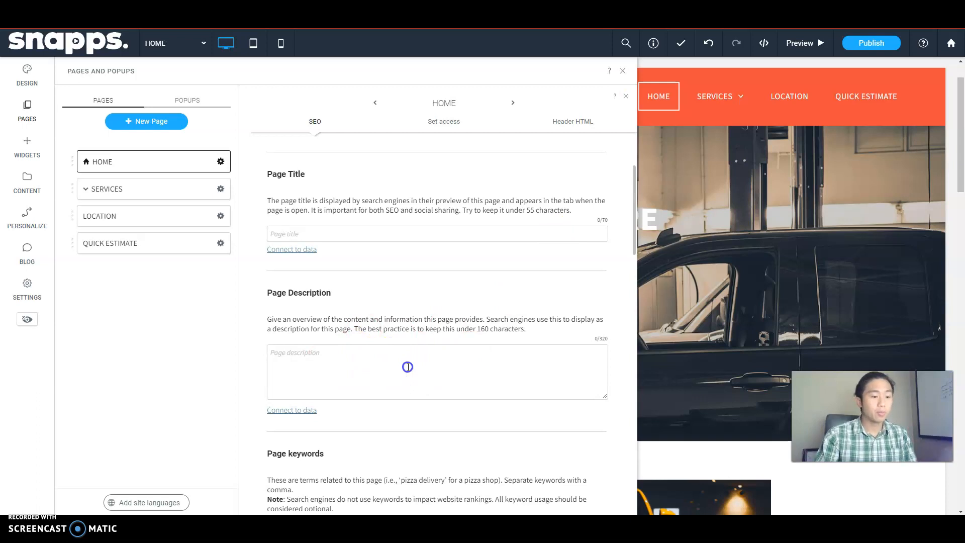
Search Google in a new browser tab for "fullerton home painters" and examine the Fullerton Home Painters result's title and description
key(ctrl+t)
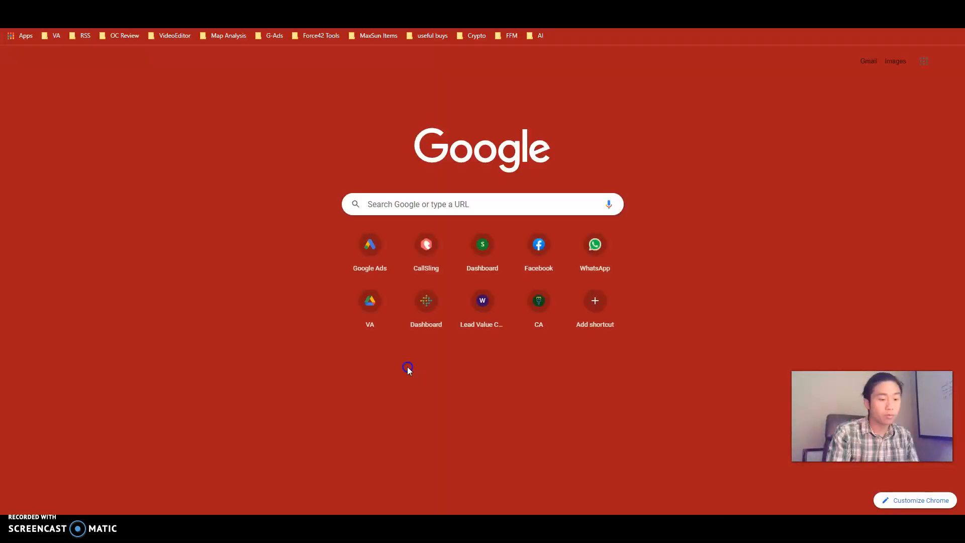
text(fullerton)
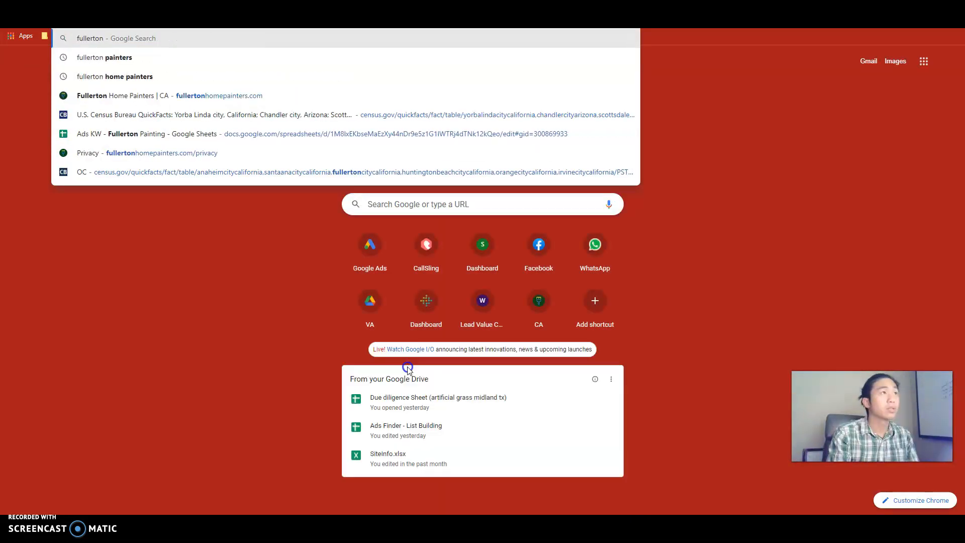
text( home painters)
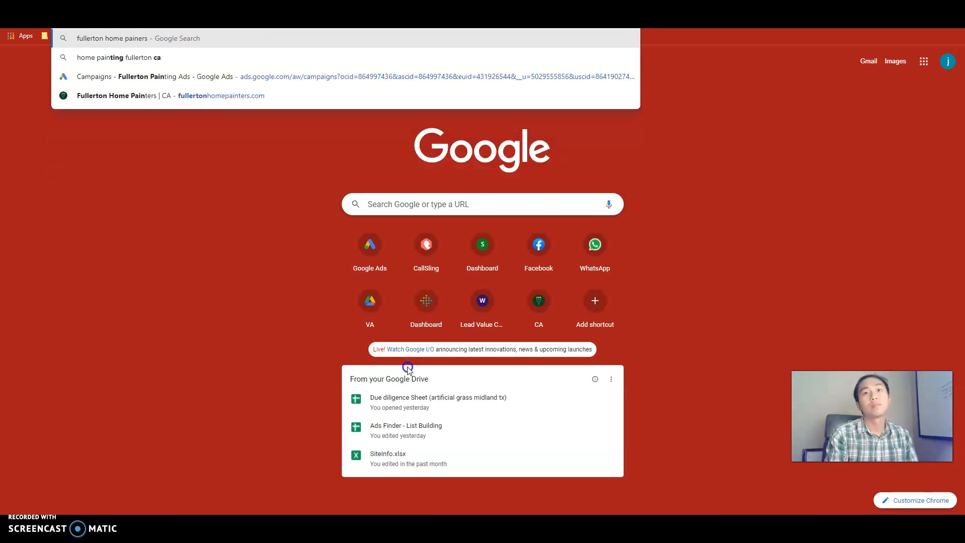
key(Return)
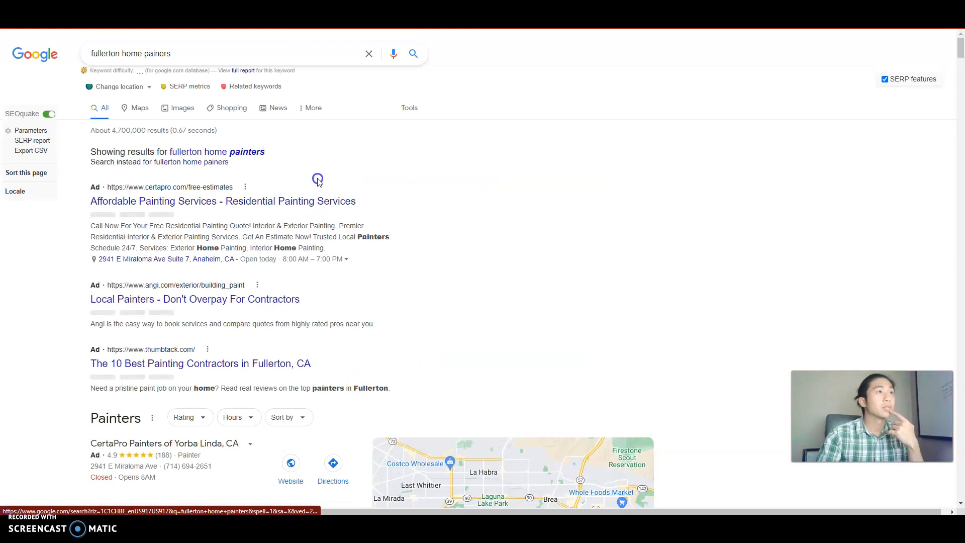
click(247, 152)
scroll(351, 157, down, 9)
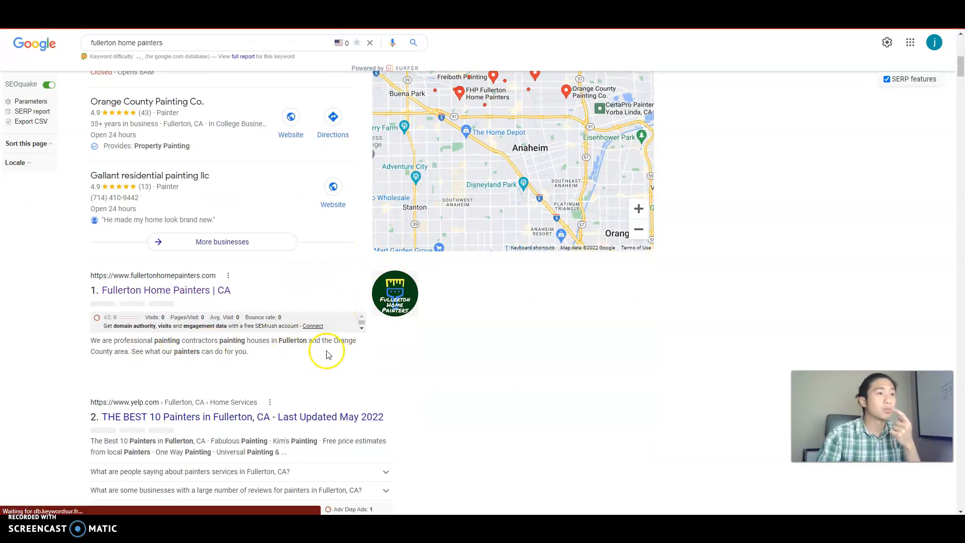
scroll(327, 354, down, 1)
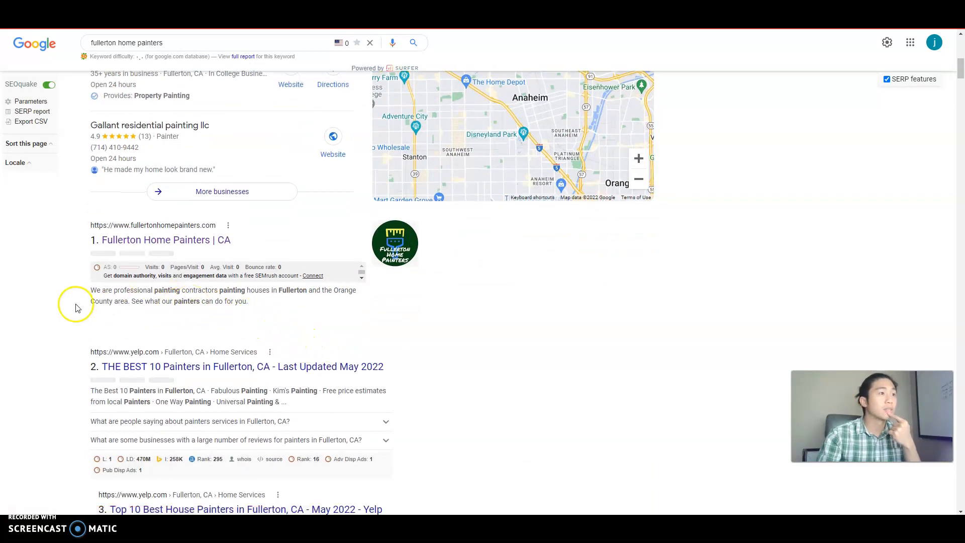
scroll(188, 291, down, 1)
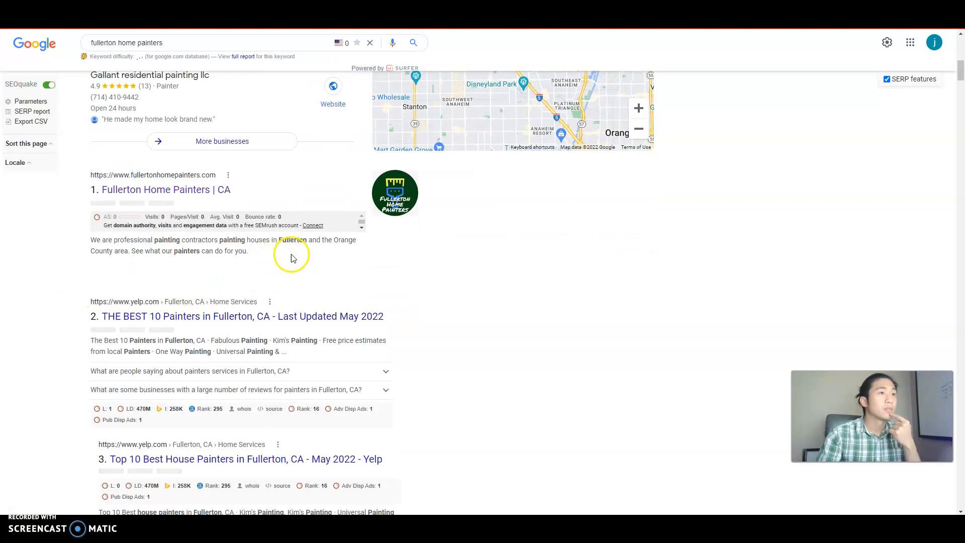
scroll(173, 291, down, 1)
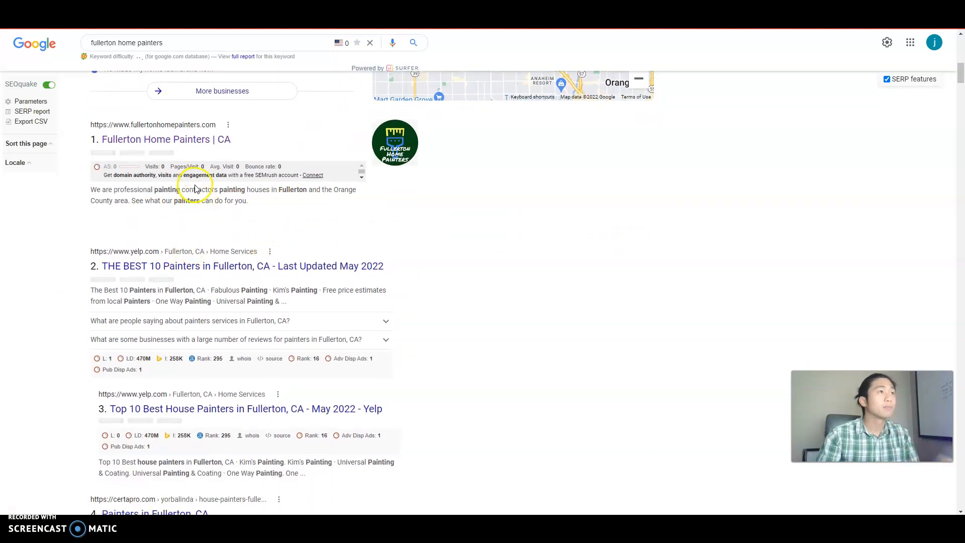
Search Google for "interior painters fullerton" and compare the page titles and descriptions of the organic results
double_click(106, 41)
key(ctrl+a)
text(interior painters fullerton)
key(Return)
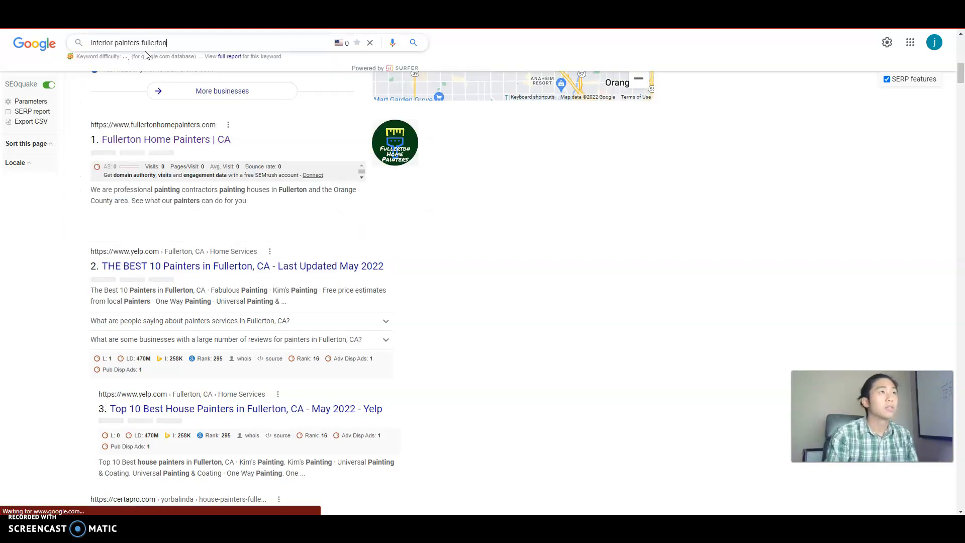
scroll(244, 157, down, 3)
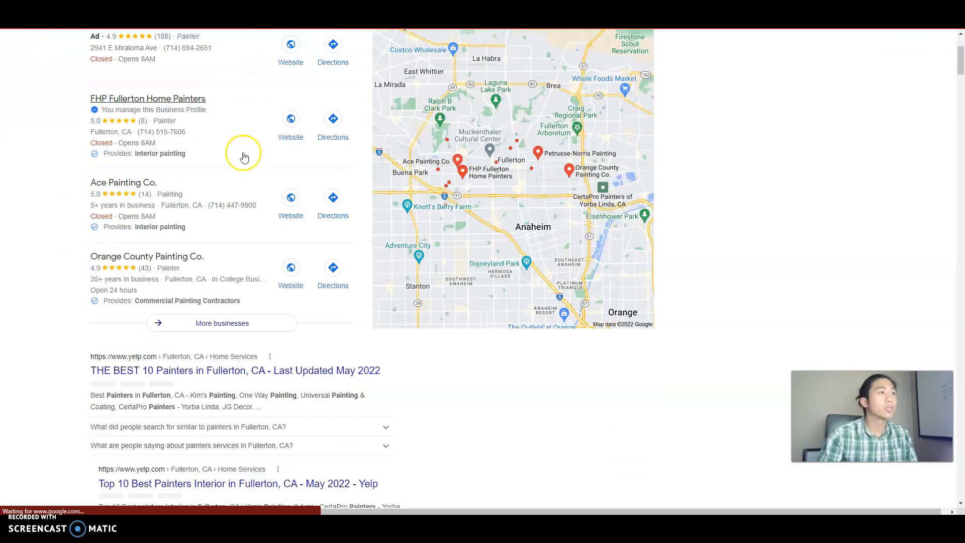
scroll(244, 156, down, 4)
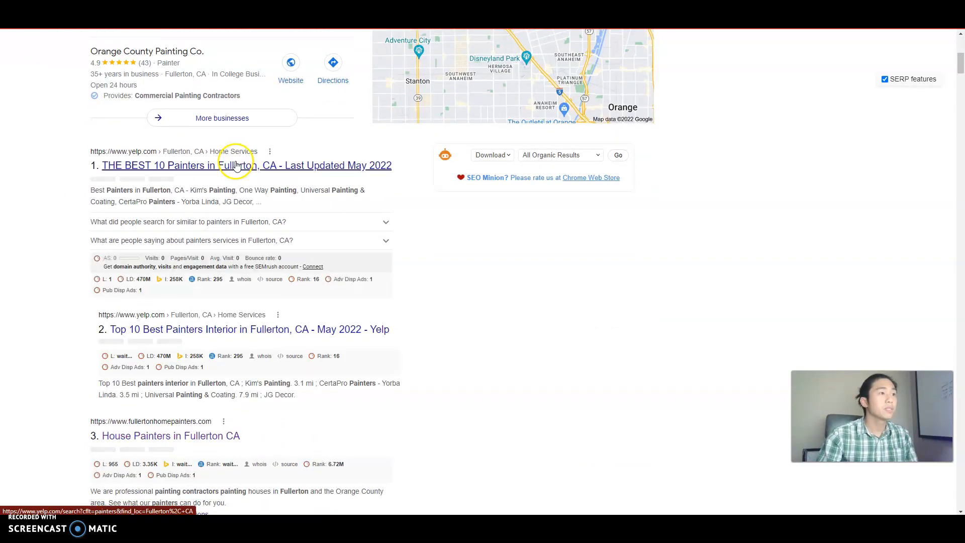
scroll(236, 166, down, 3)
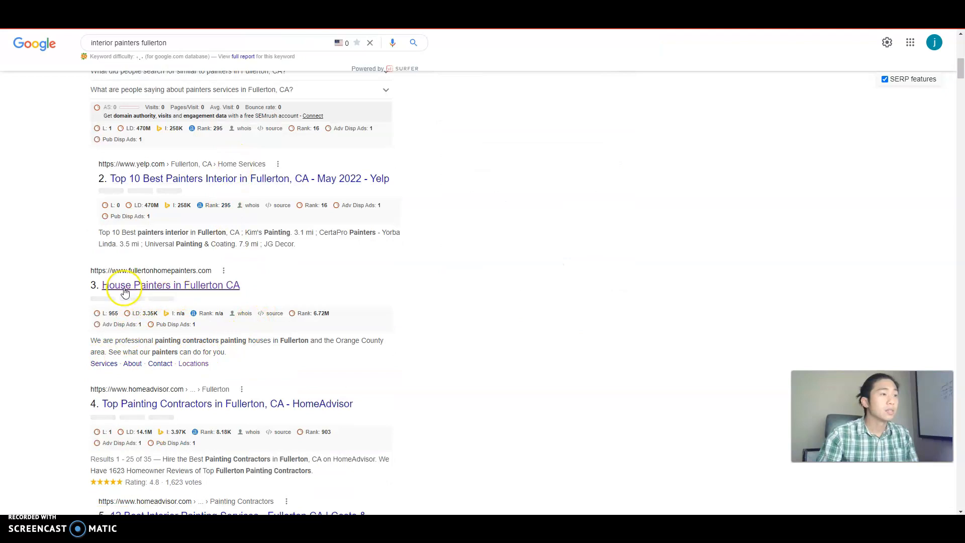
scroll(201, 332, down, 8)
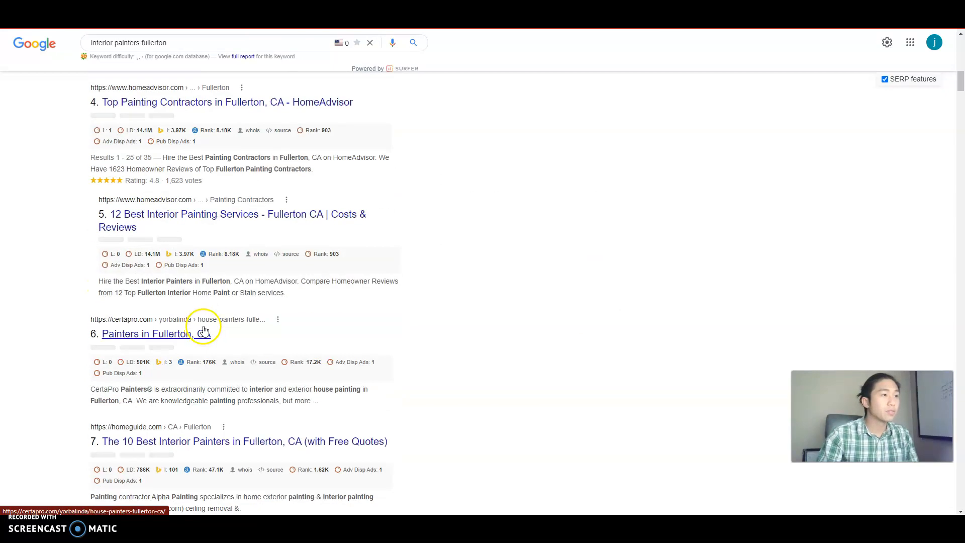
scroll(204, 330, down, 7)
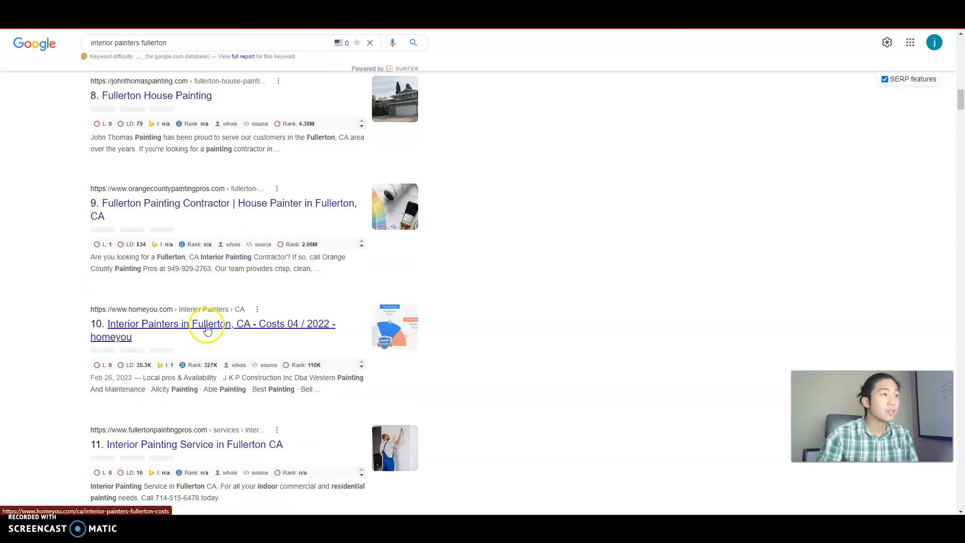
scroll(209, 328, down, 2)
scroll(207, 322, up, 12)
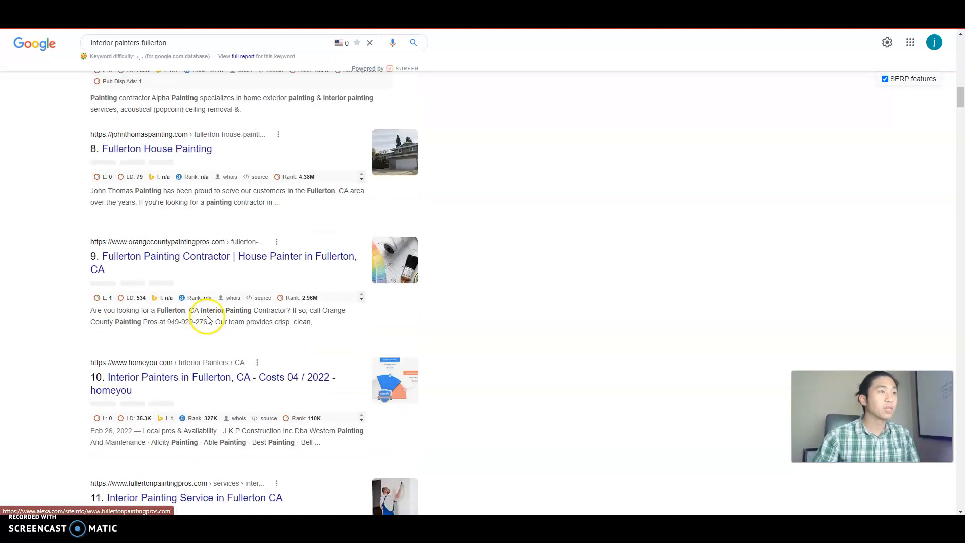
scroll(146, 362, up, 6)
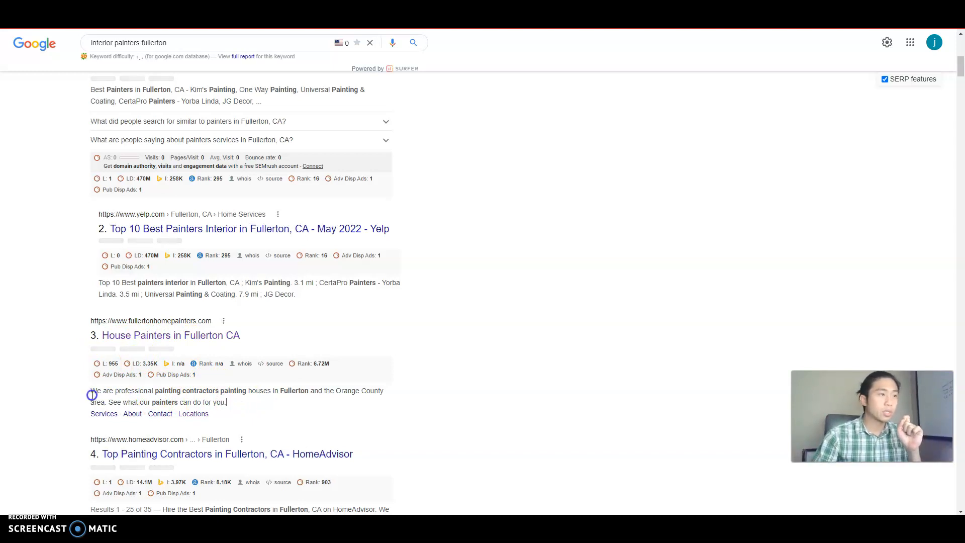
Highlight and read the description of the "House Painters in Fullerton CA" search result
drag(88, 392, 241, 404)
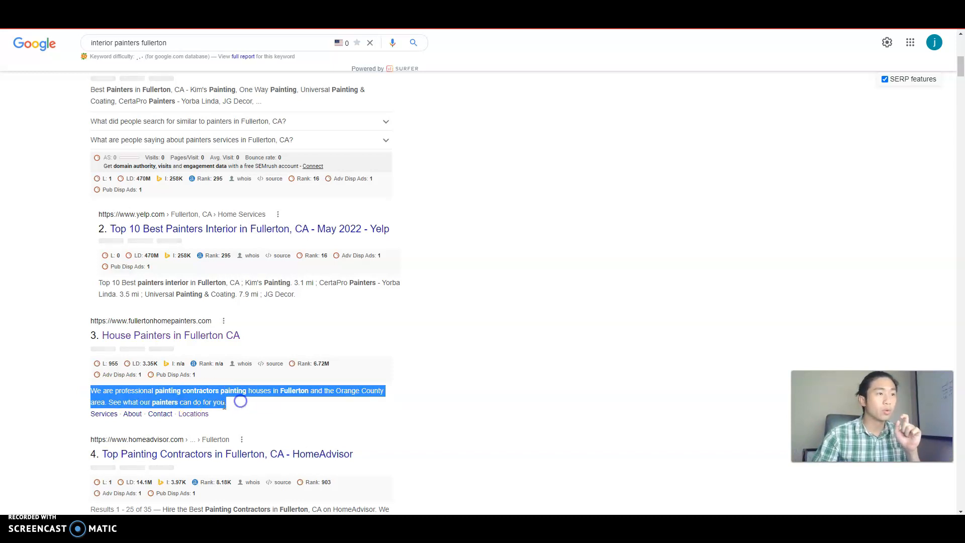
click(231, 409)
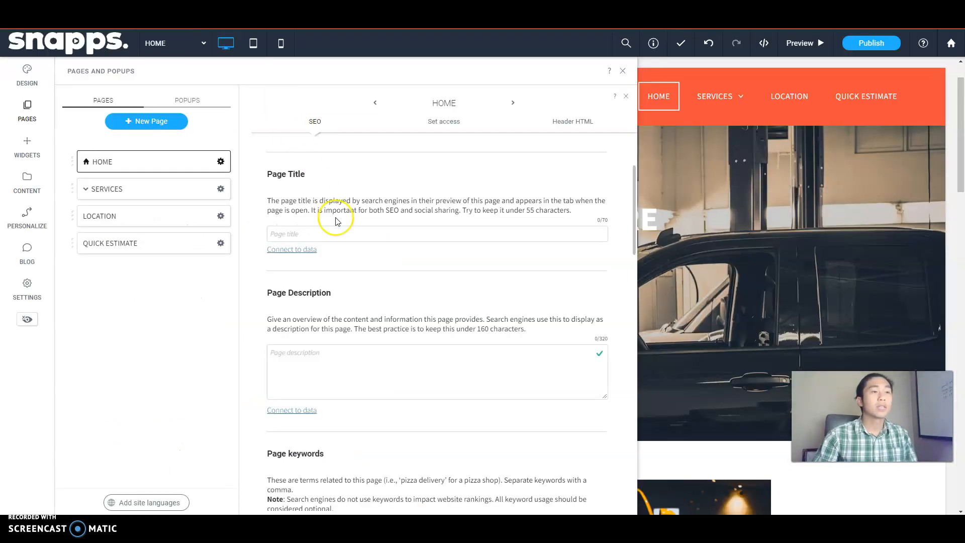
Switch back to the Snapps editor, look over the HOME page's keywords and social image fields, and close the page settings
scroll(334, 217, down, 5)
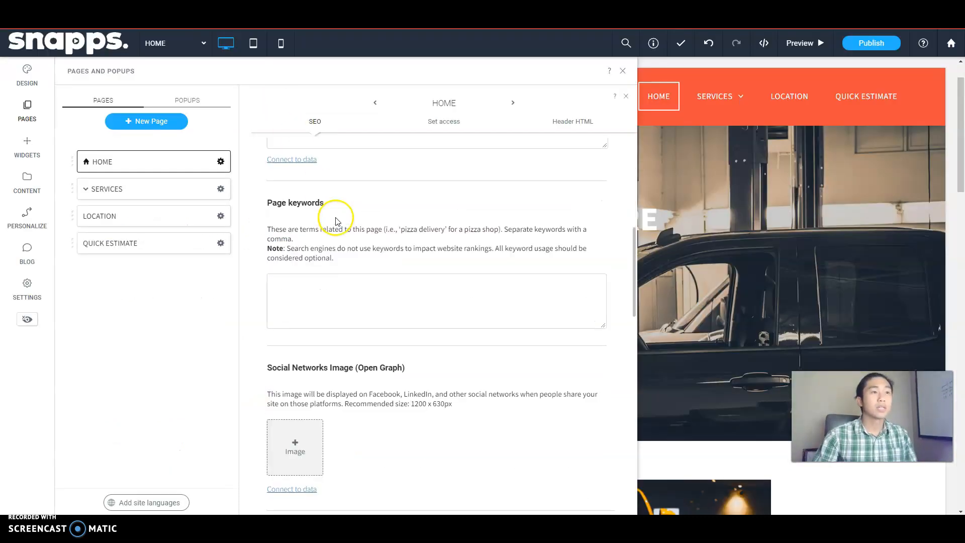
scroll(364, 201, up, 7)
click(624, 71)
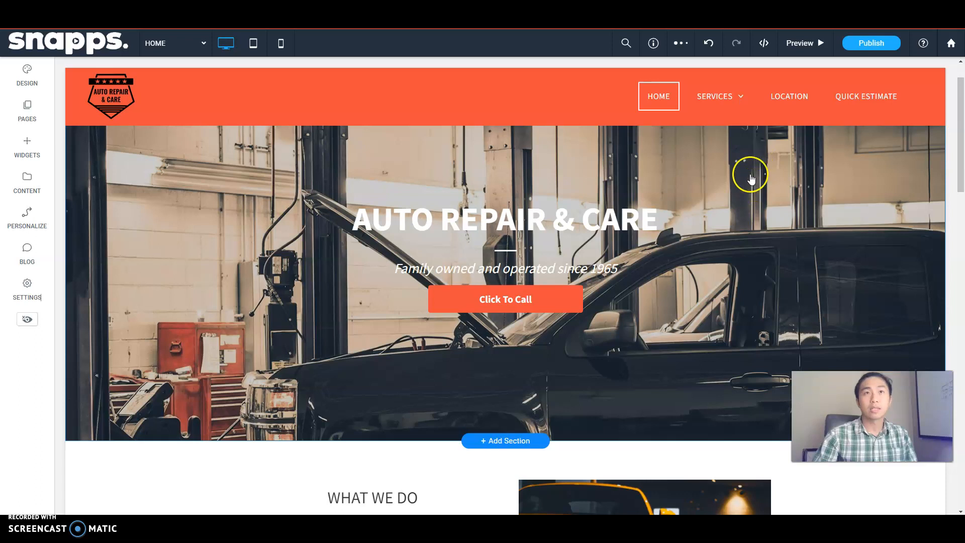
mouse_move(720, 97)
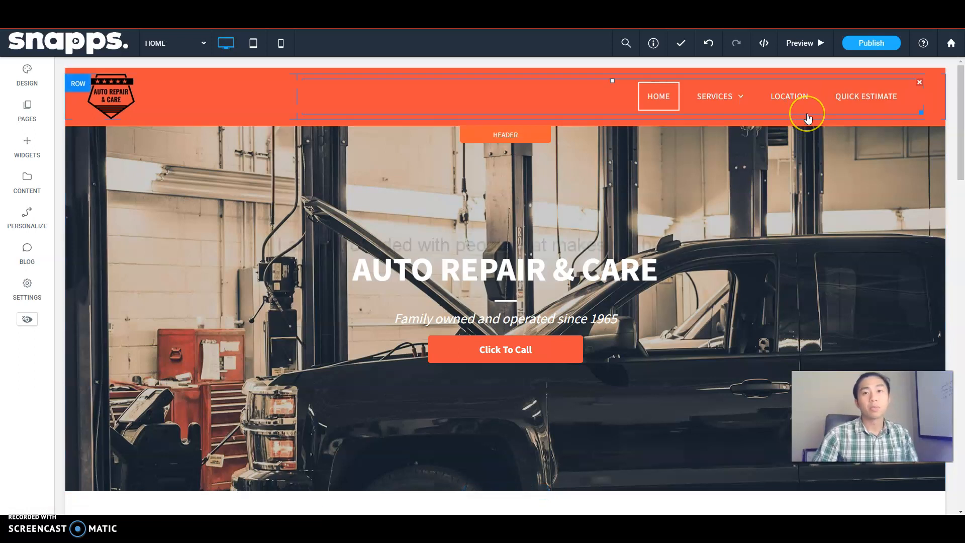
click(805, 108)
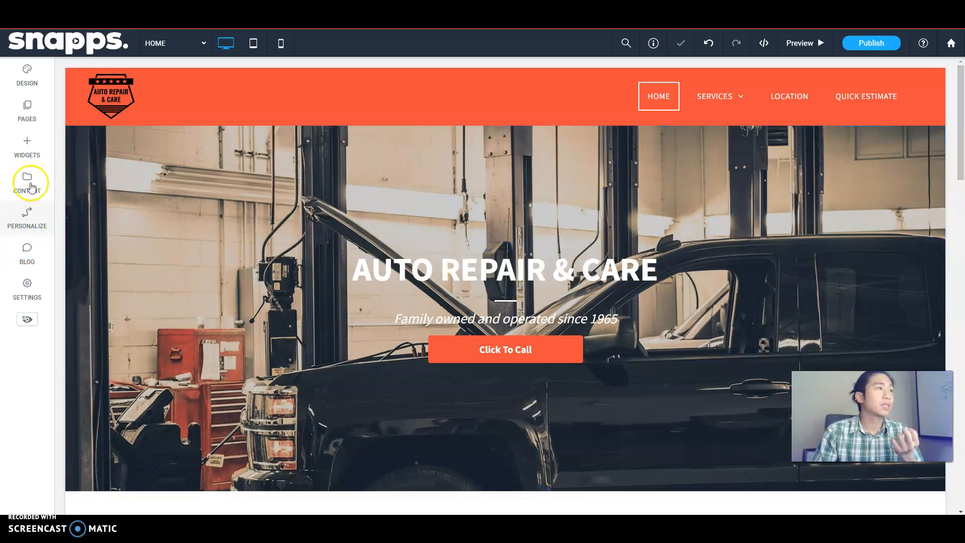
Browse the widget library's categories and search it for "content" and "text"
click(32, 151)
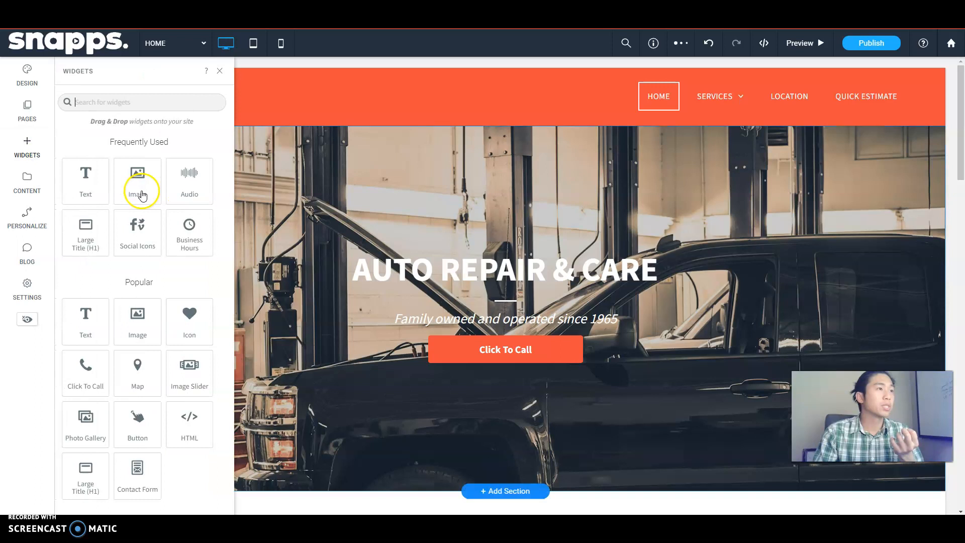
scroll(151, 225, down, 5)
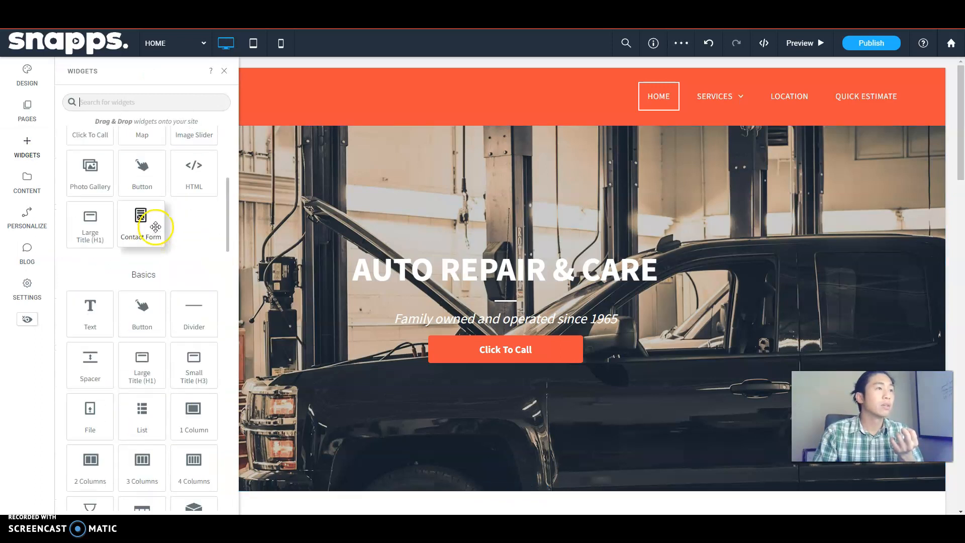
scroll(166, 226, down, 2)
scroll(151, 251, down, 1)
scroll(136, 293, down, 2)
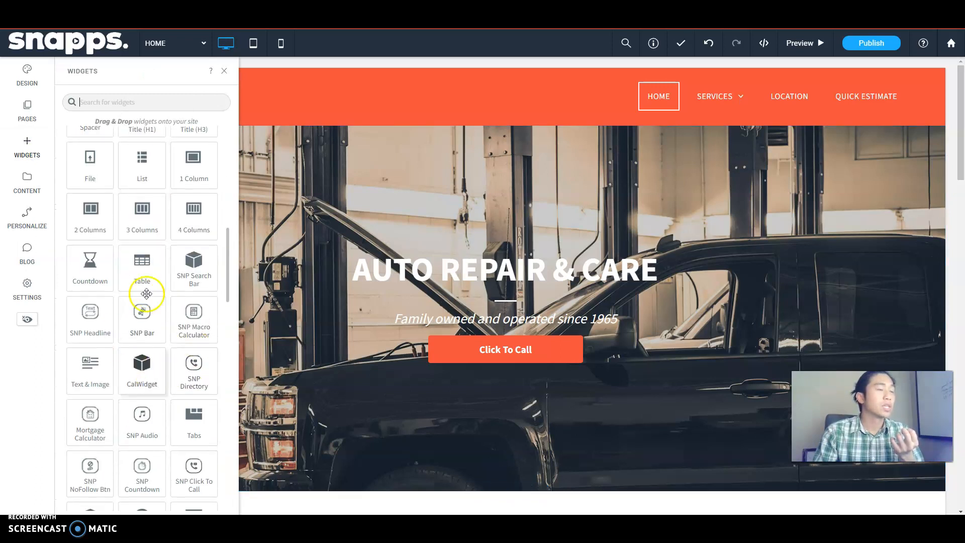
scroll(151, 282, down, 3)
scroll(151, 300, down, 15)
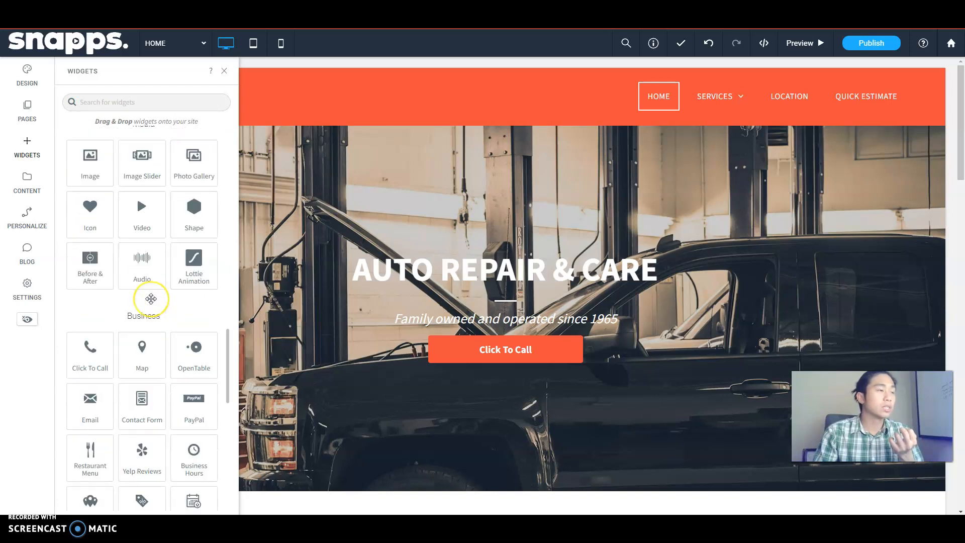
scroll(152, 298, down, 1)
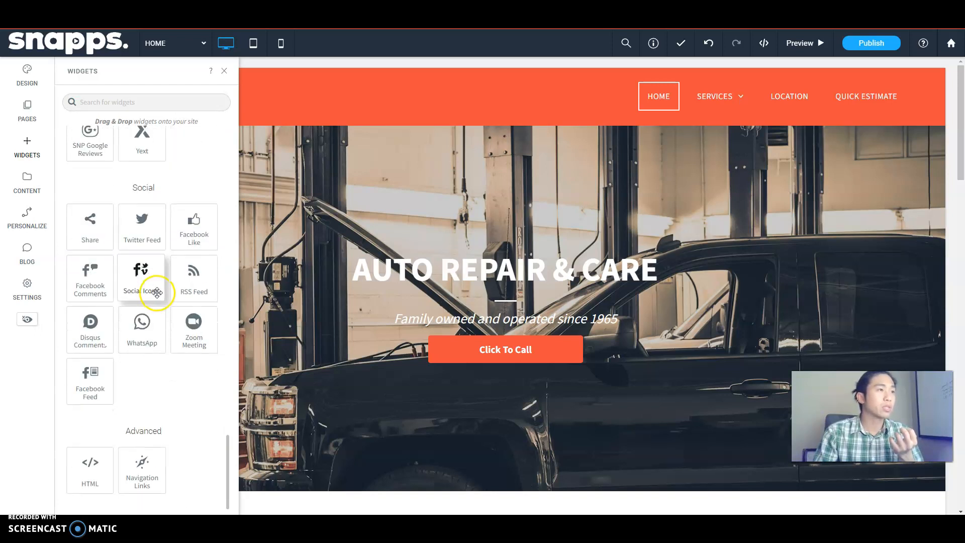
text(content)
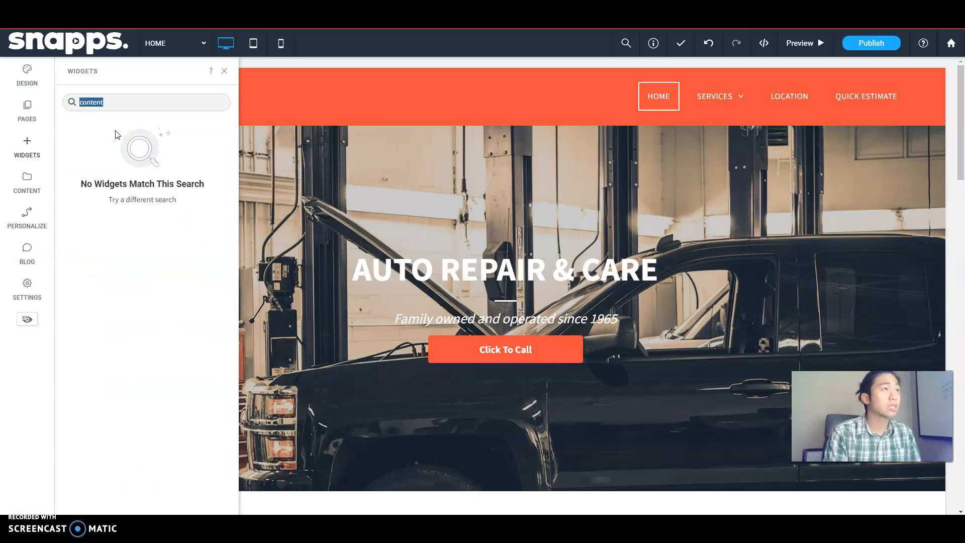
text(text)
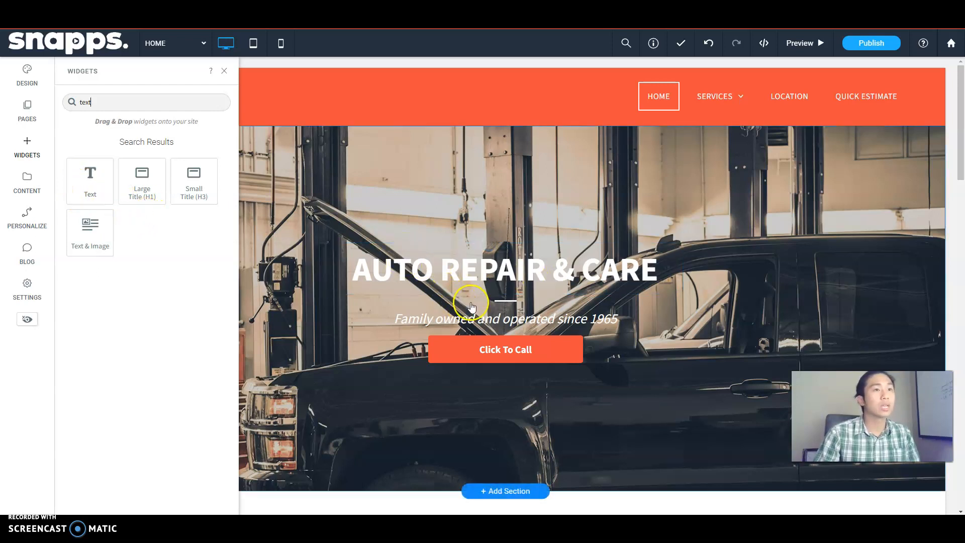
Set the hero tagline "Family owned and operated since 1965" to Heading 3 after trying Heading 1, and finish editing the text
click(474, 325)
click(408, 324)
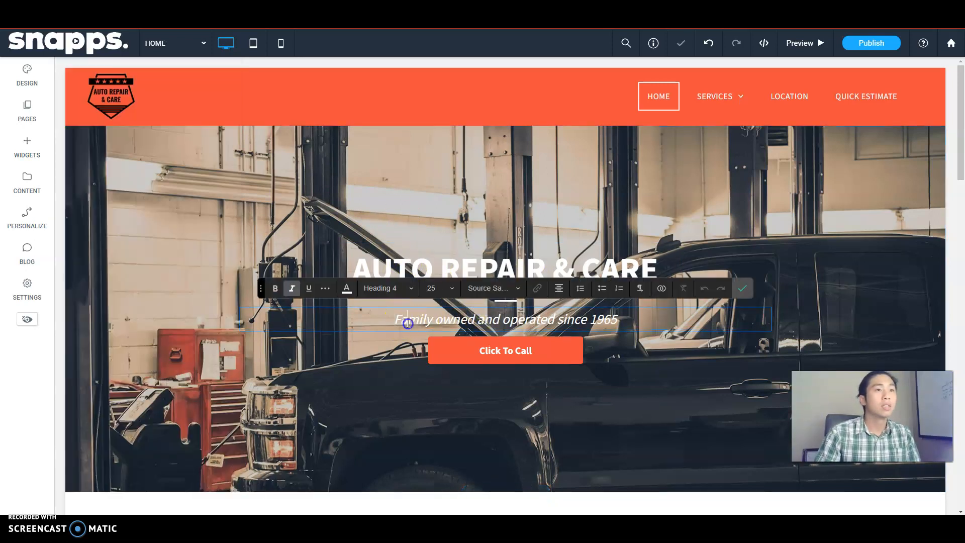
triple_click(408, 324)
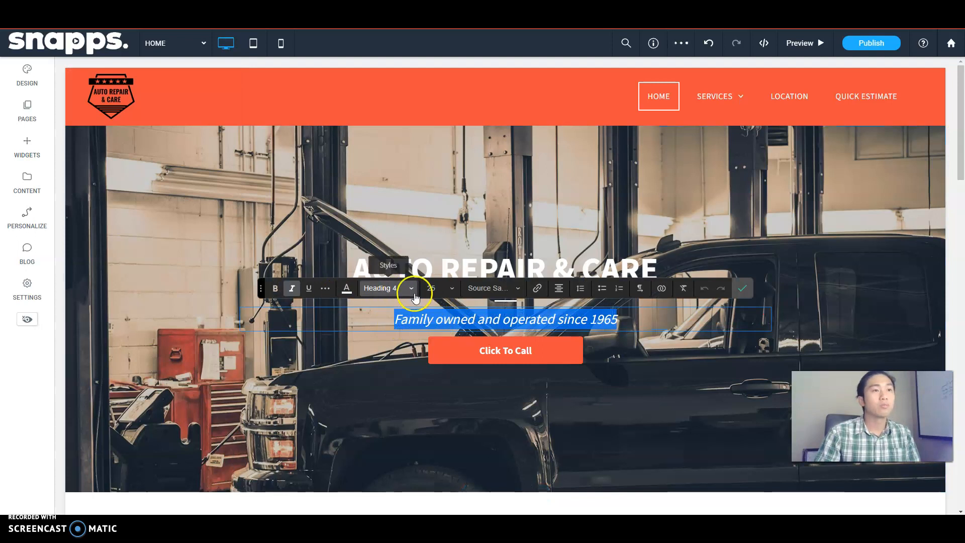
click(410, 289)
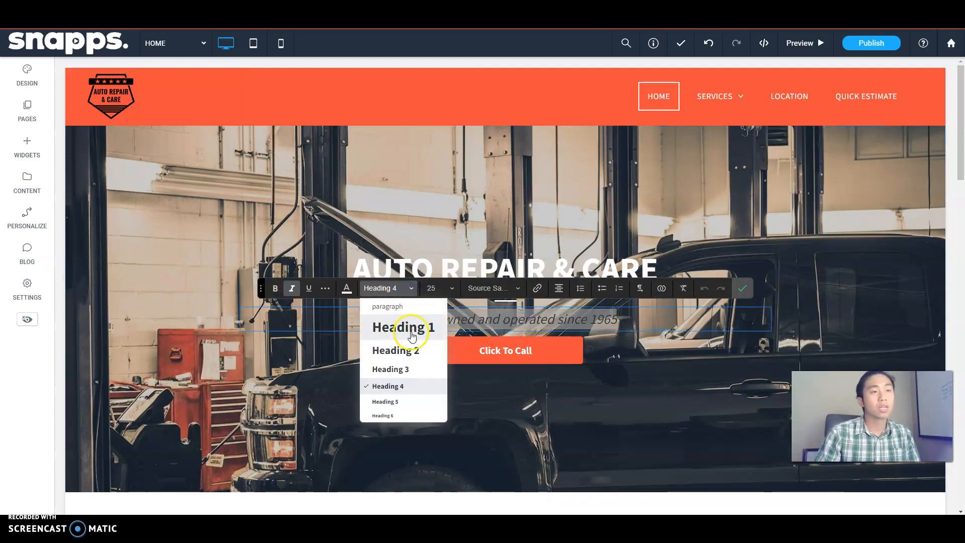
click(411, 333)
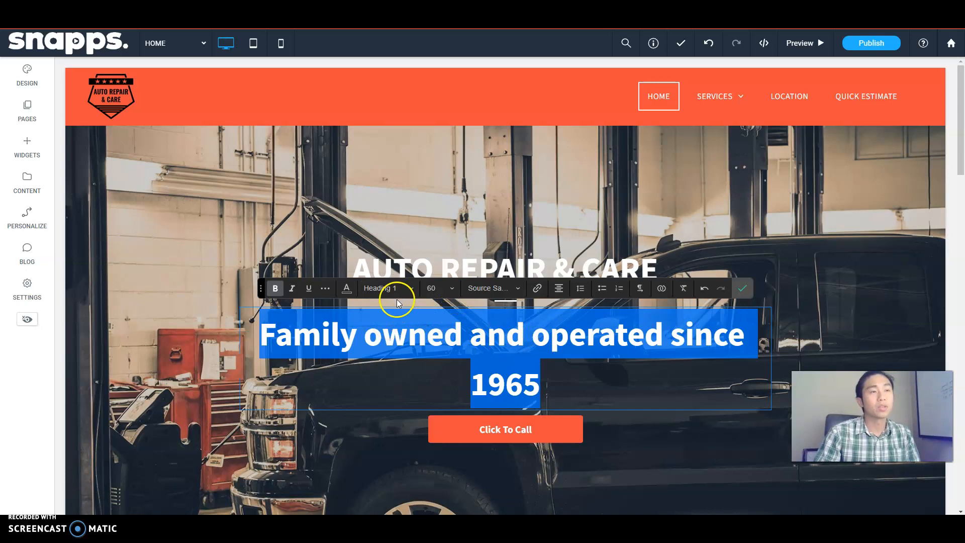
click(389, 288)
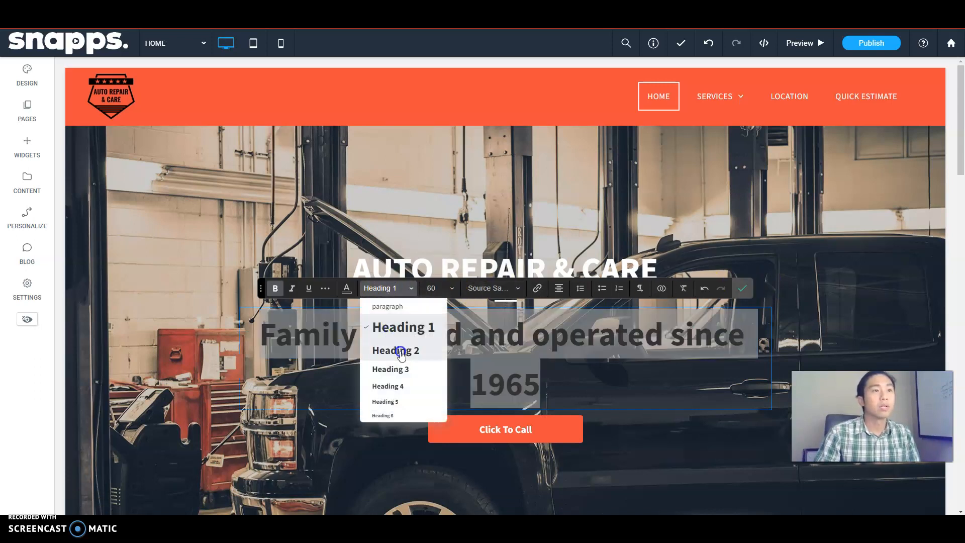
click(402, 366)
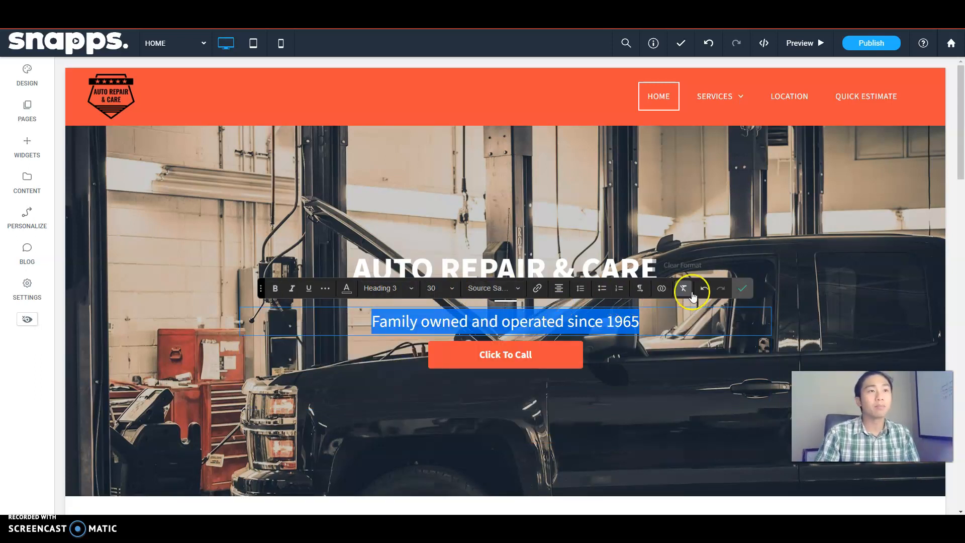
click(743, 288)
Open the Body Repair image's settings in the services photo gallery and start filling in its alt text
scroll(445, 287, down, 10)
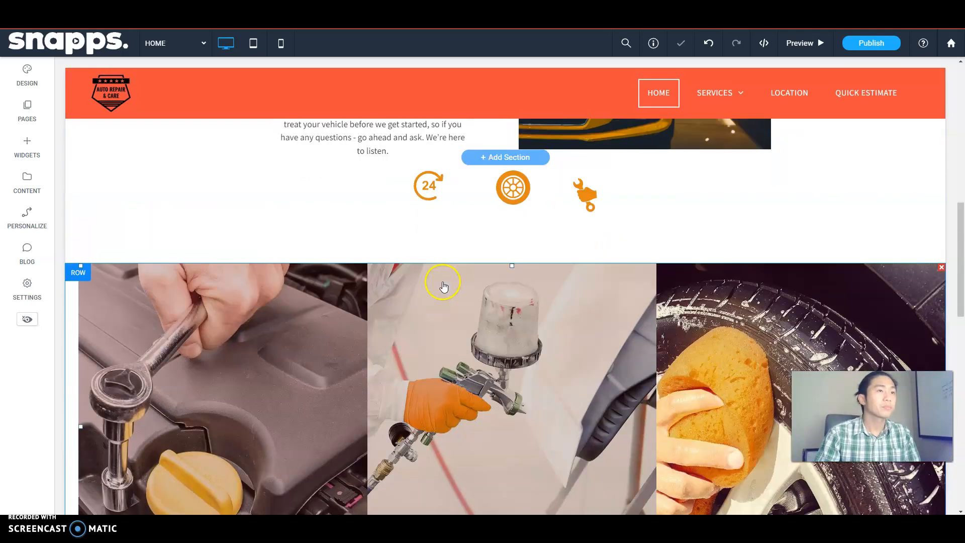
scroll(431, 284, up, 8)
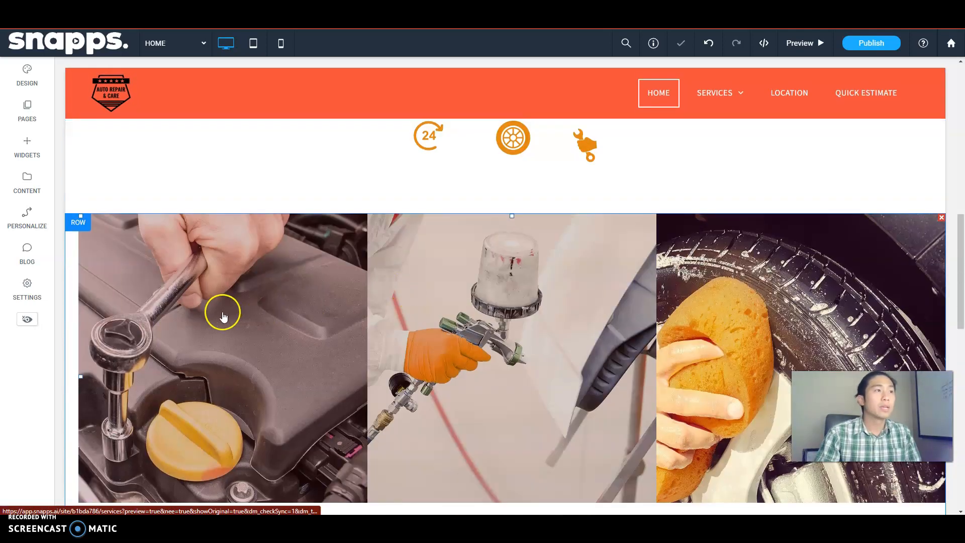
scroll(231, 309, down, 4)
scroll(402, 326, up, 5)
scroll(404, 346, down, 2)
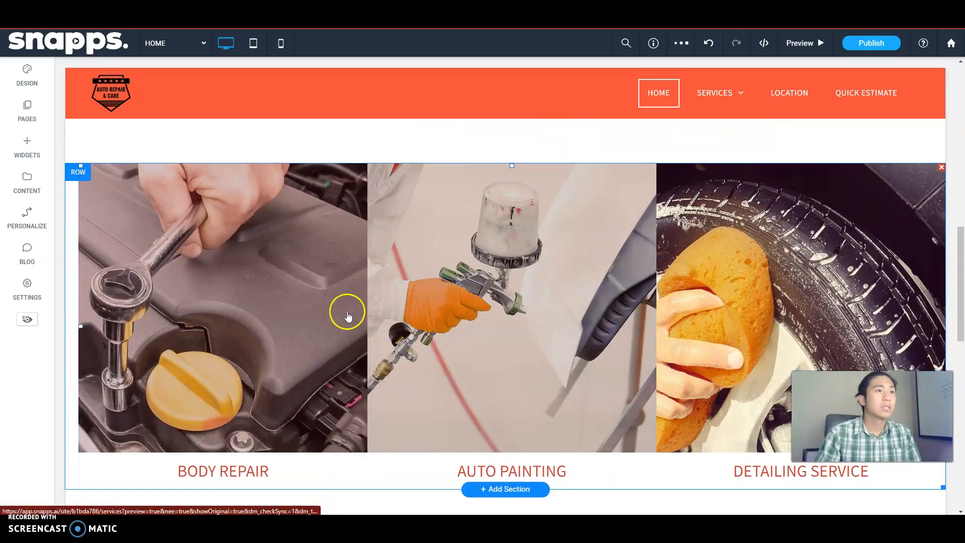
click(211, 259)
click(93, 279)
scroll(548, 292, down, 3)
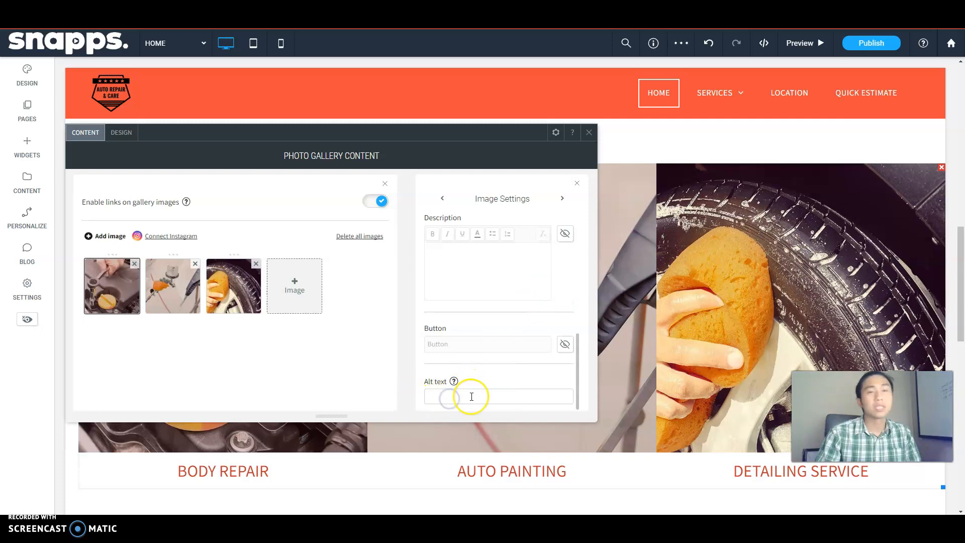
click(472, 396)
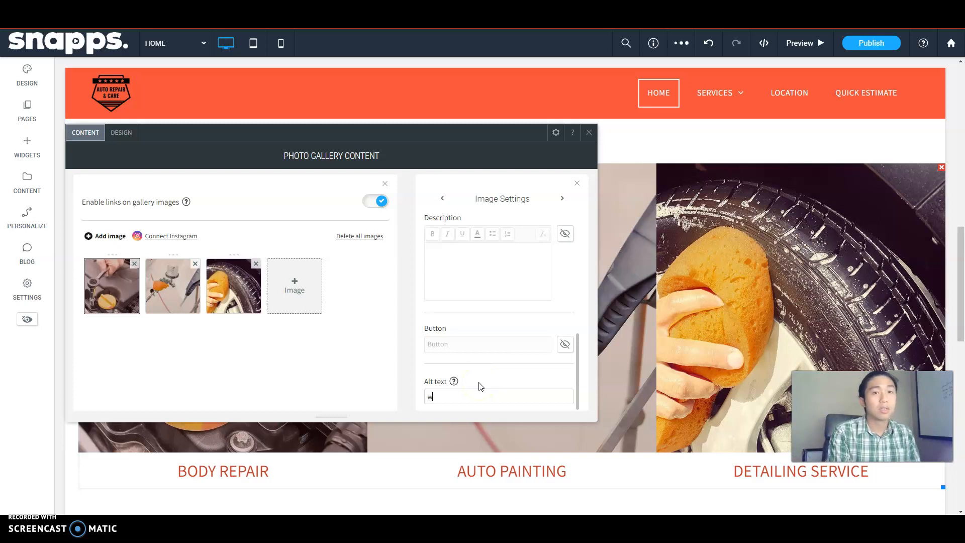
Set the Auto Painting gallery image's alt text to "Spray painting a car with white paint" and close the gallery settings
click(162, 302)
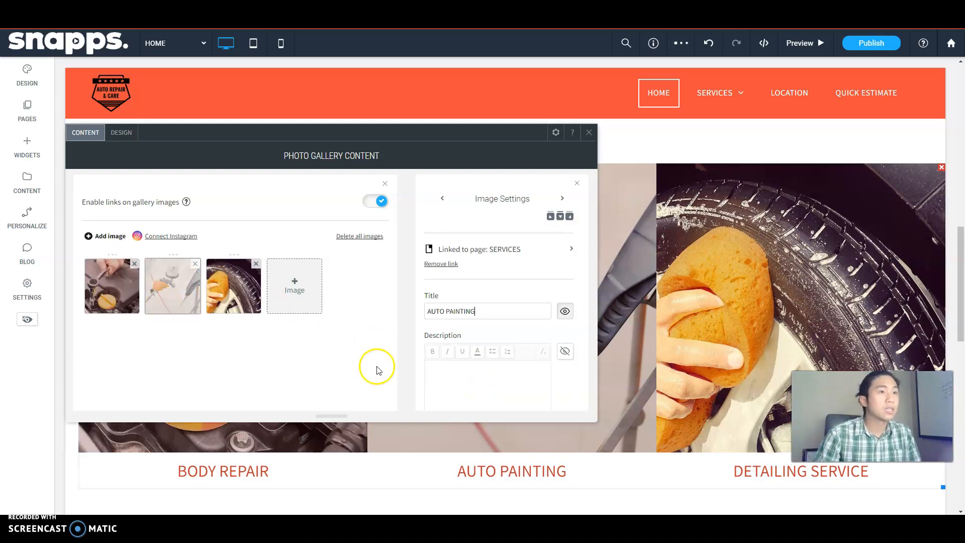
scroll(463, 372, down, 3)
click(474, 398)
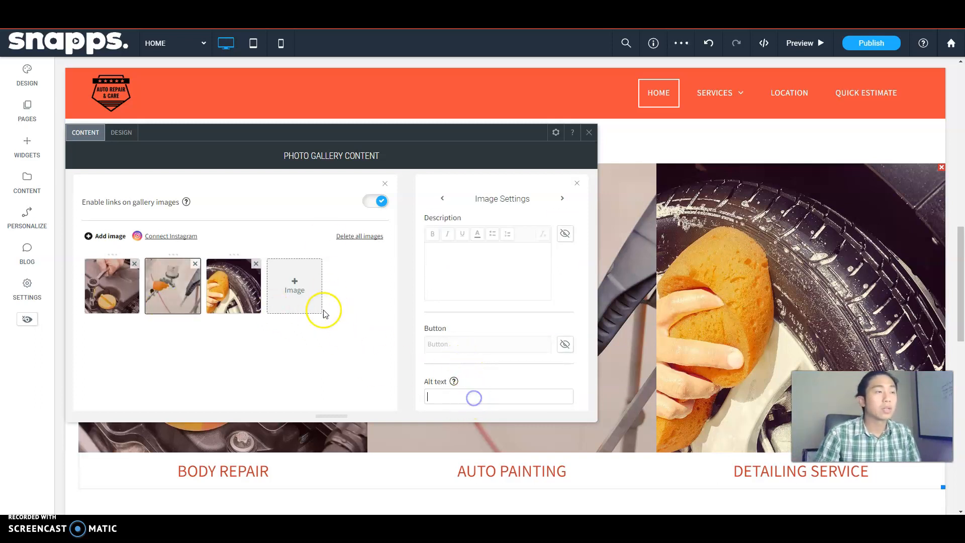
drag(361, 123, 466, 90)
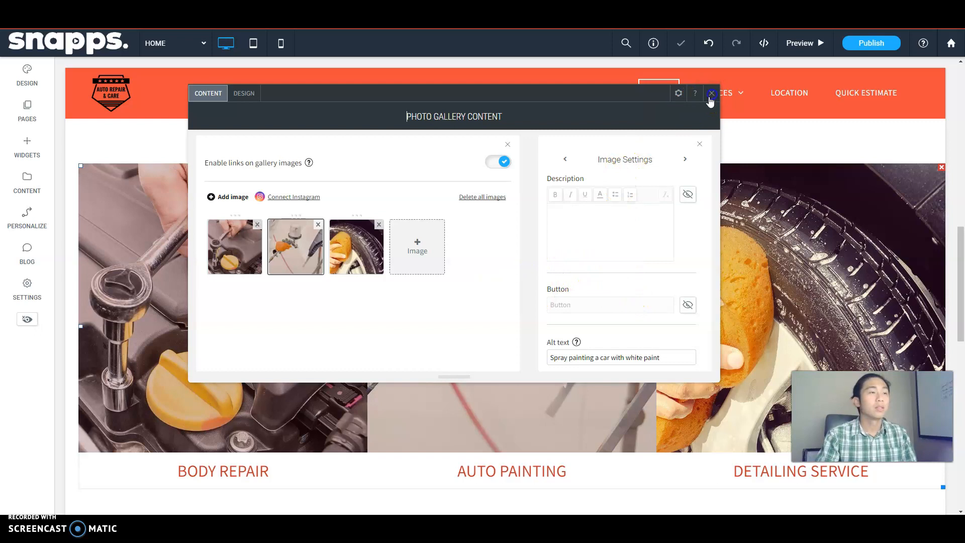
click(711, 94)
Look over the lower part of the HOME page, including the footer's contact details and opening hours
scroll(461, 288, down, 10)
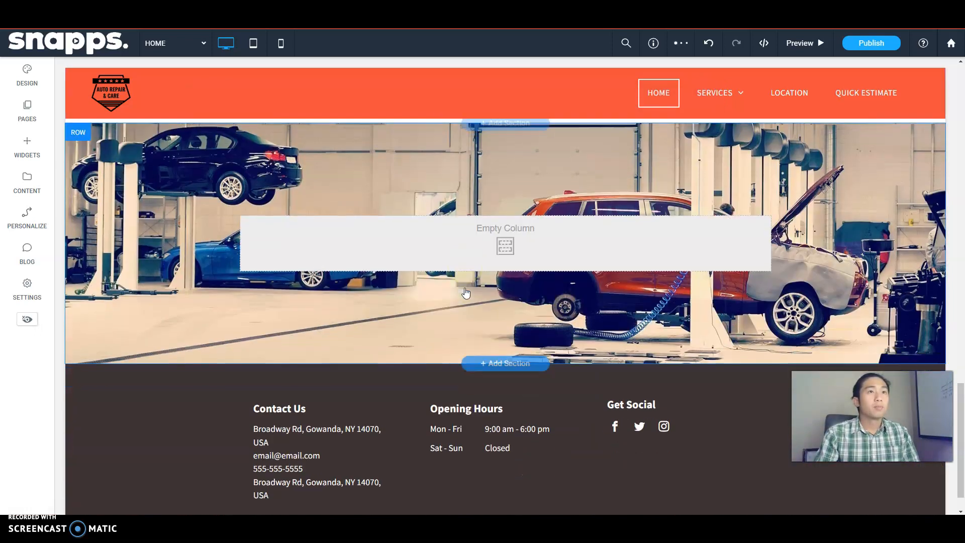
scroll(466, 293, down, 1)
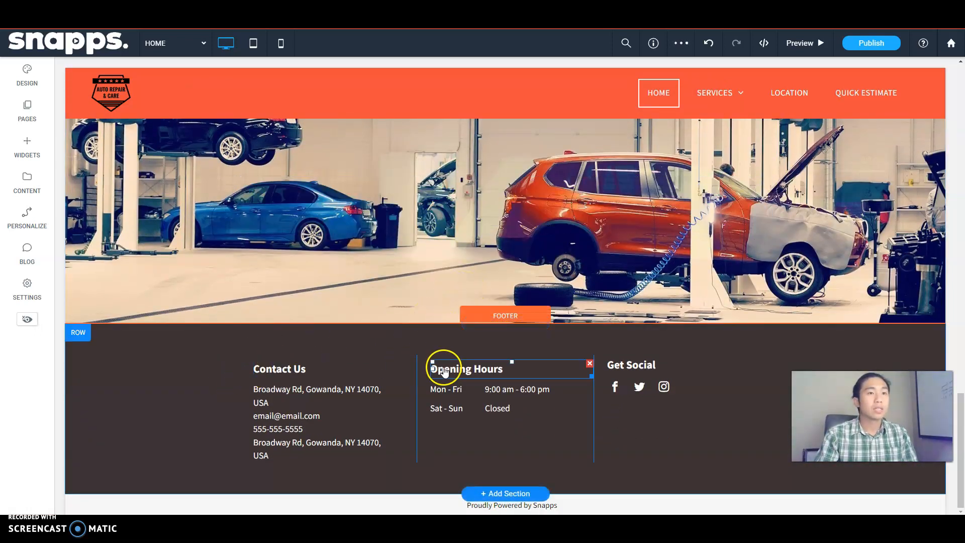